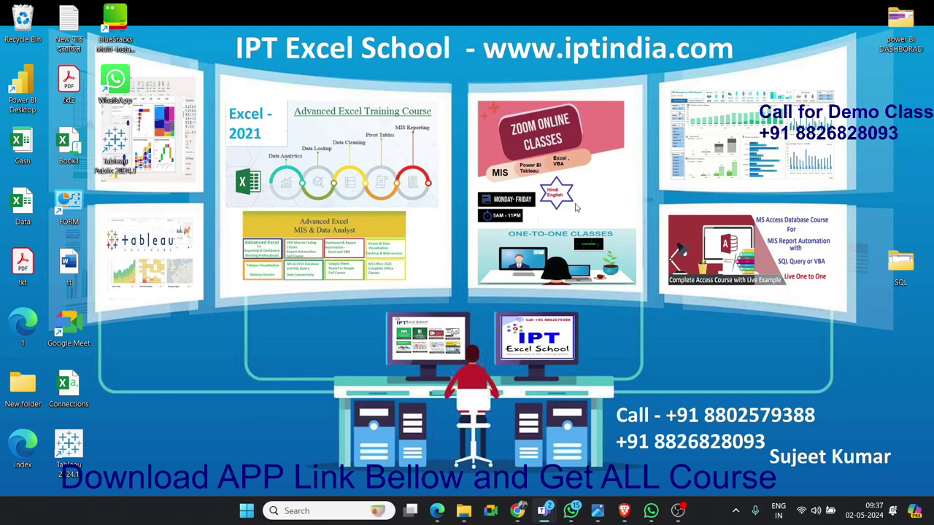
Take the Teams meeting window out of full screen and move it mostly off screen.
key(alt+Tab)
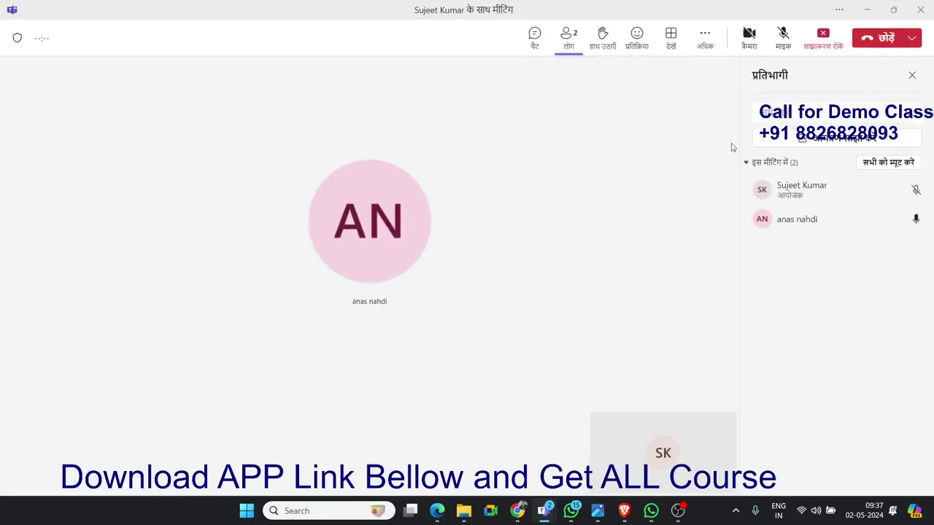
double_click(694, 11)
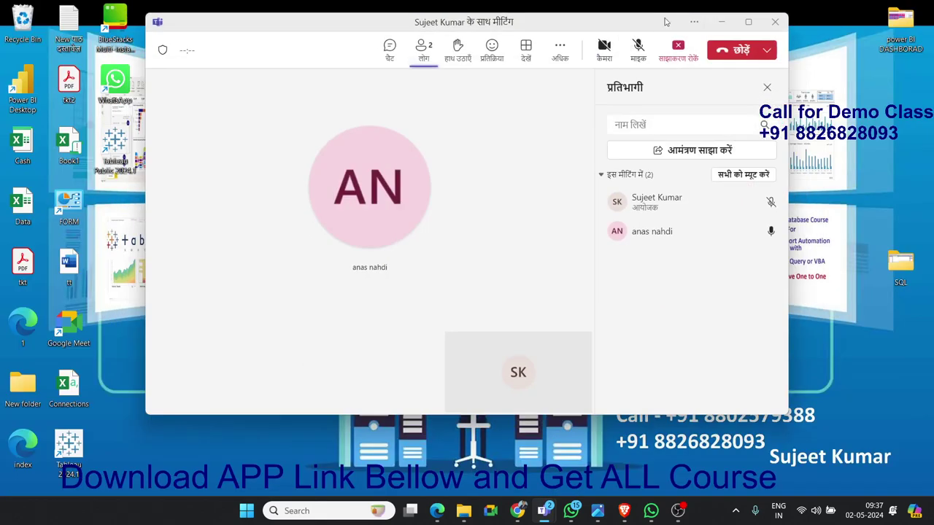
mouse_move(628, 29)
mouse_down()
mouse_move(933, 131)
mouse_move(933, 152)
mouse_up()
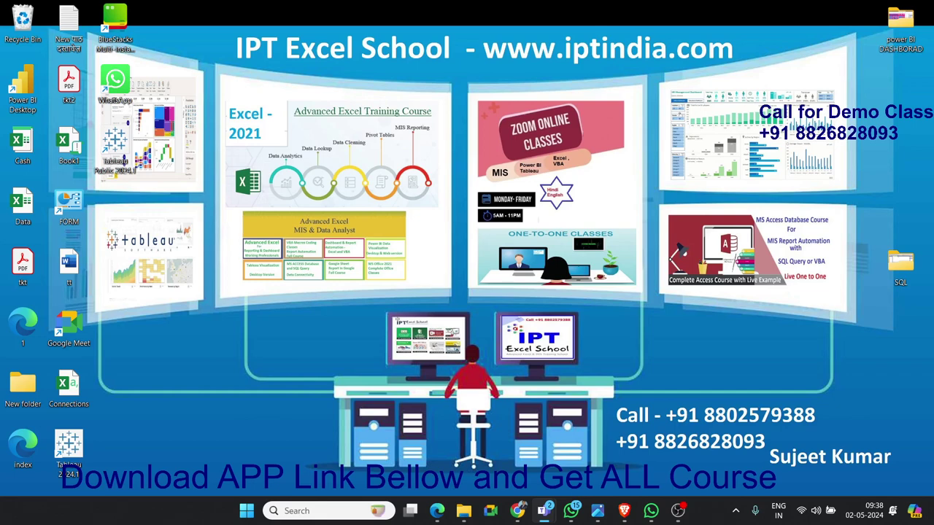
Launch Power BI Desktop from Start search, then bring the pivot.jpg image forward.
key(super)
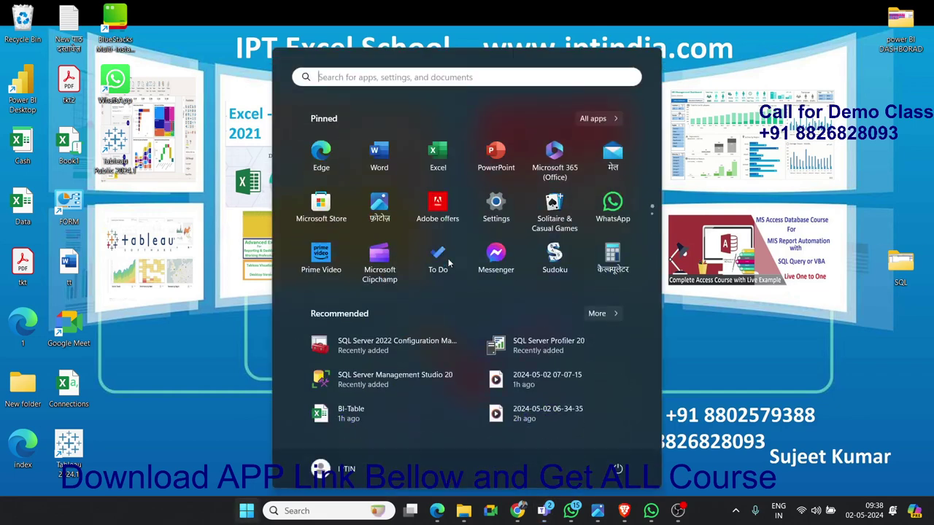
text(pow)
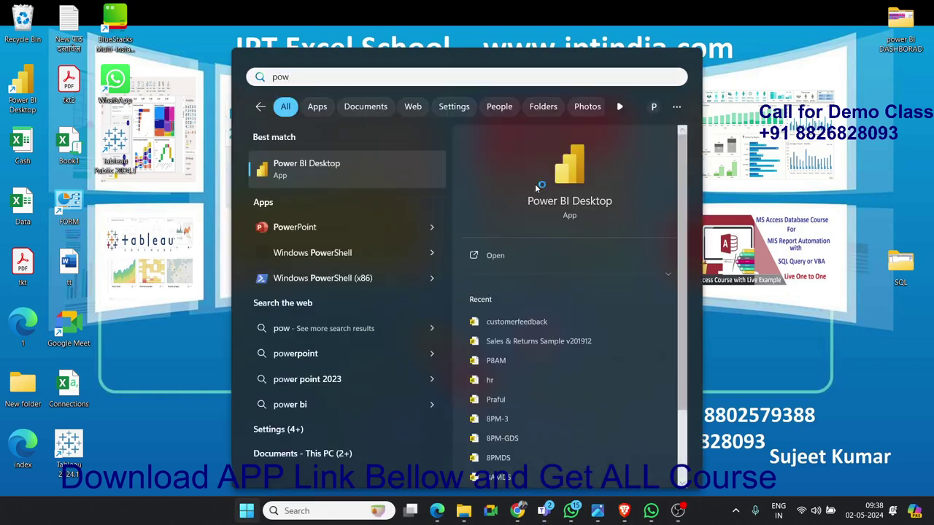
click(535, 184)
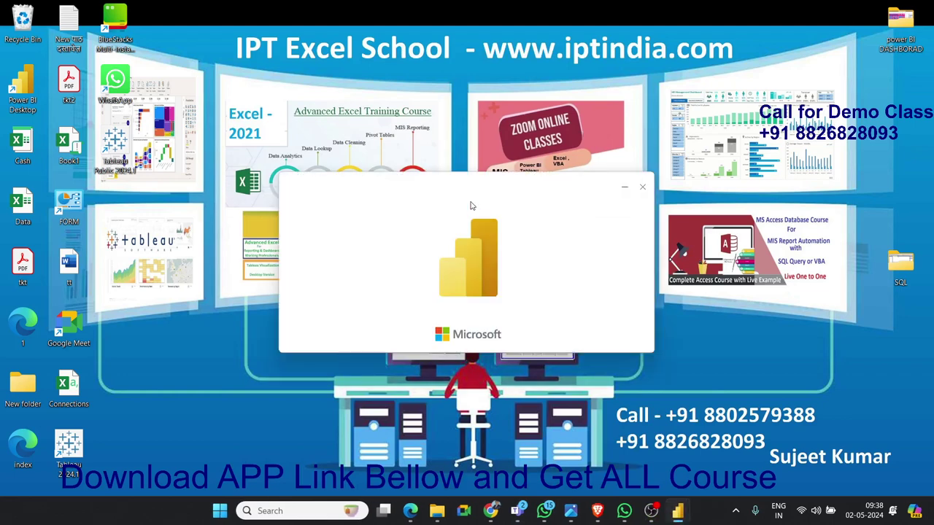
click(570, 510)
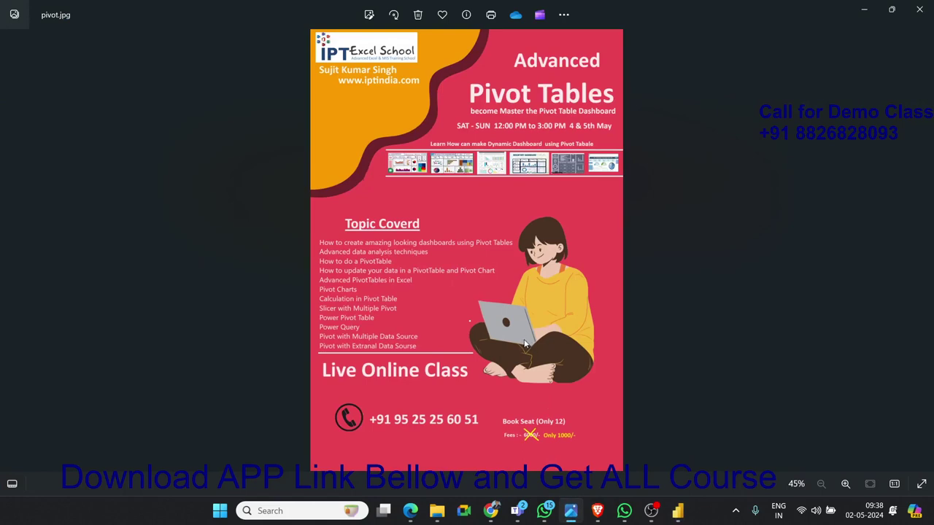
Zoom pivot.jpg to 80%, pan through its topics and fees section, then minimize Photos.
scroll(524, 343, up, 5)
drag(563, 134, 565, 380)
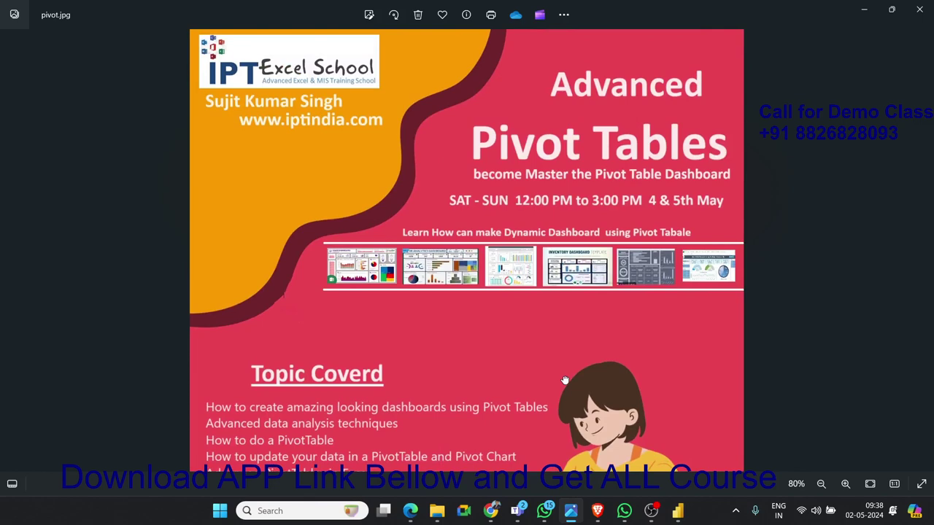
drag(565, 381, 576, 251)
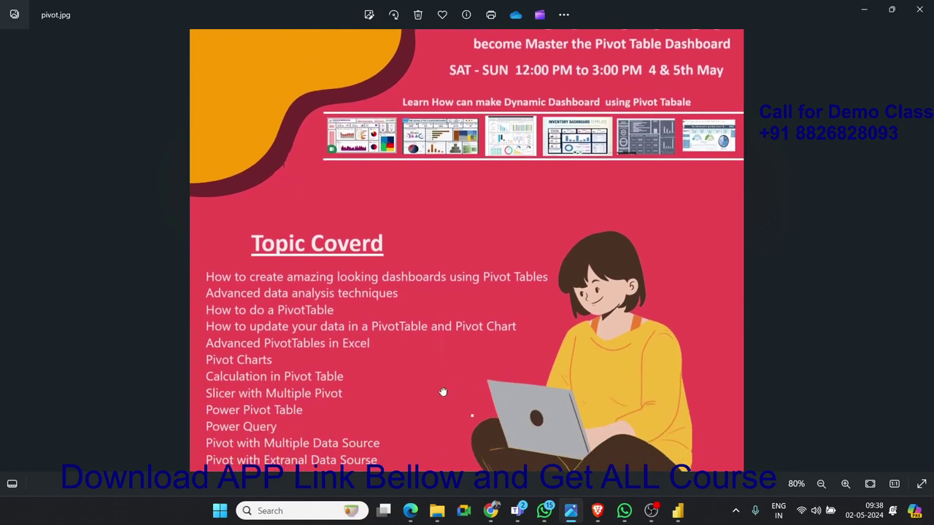
drag(447, 377, 445, 326)
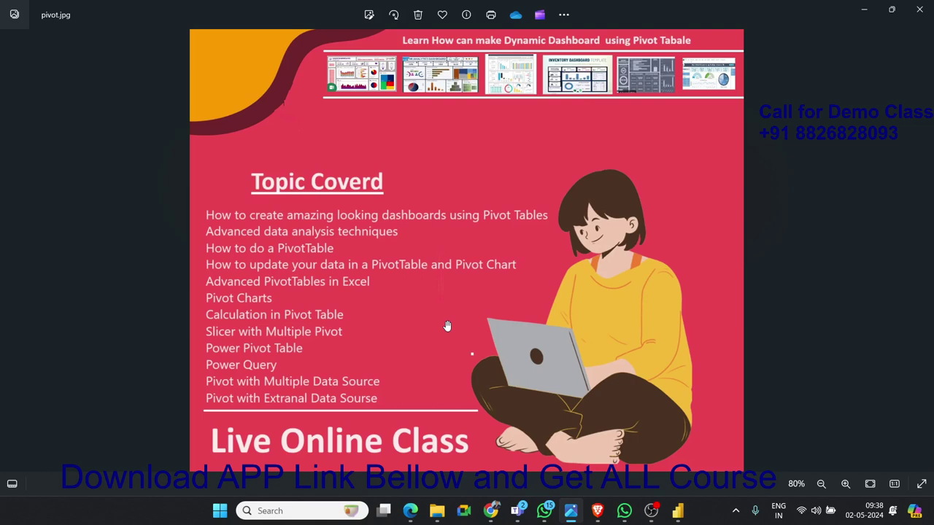
drag(372, 436, 387, 281)
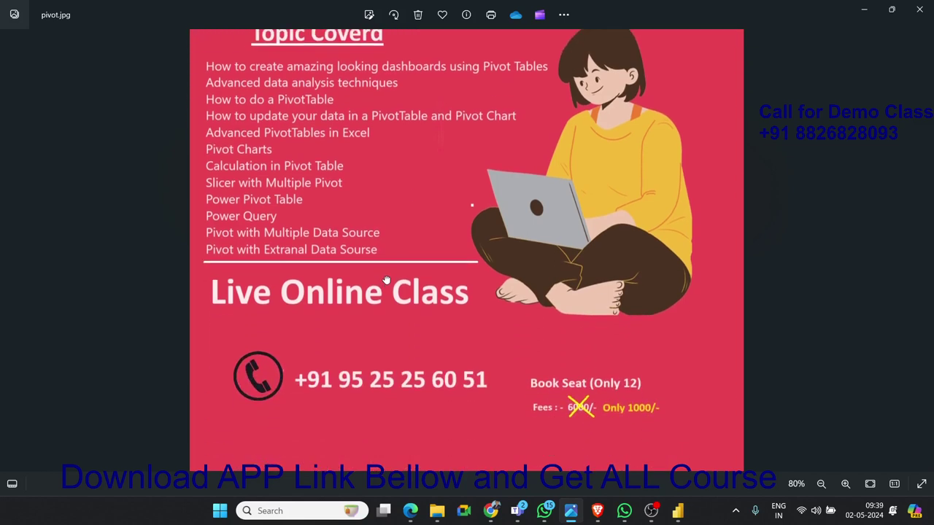
drag(387, 280, 396, 292)
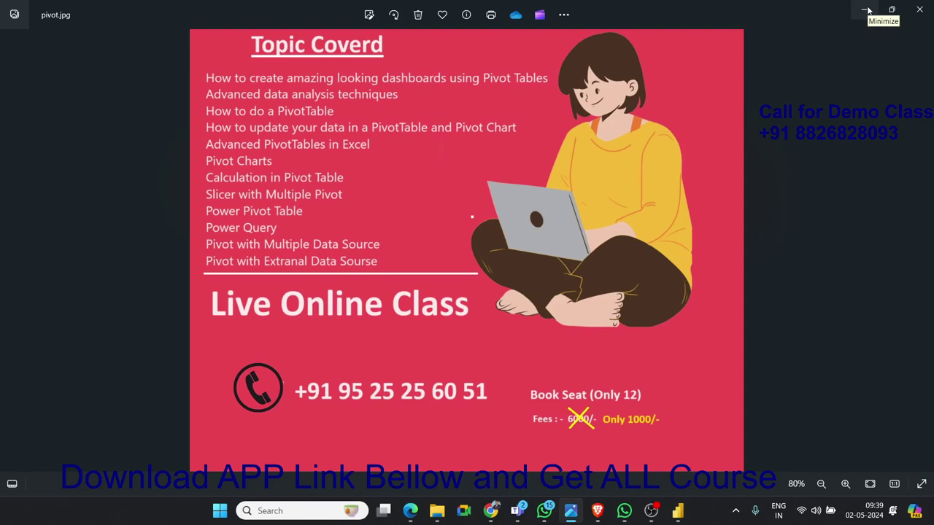
click(866, 10)
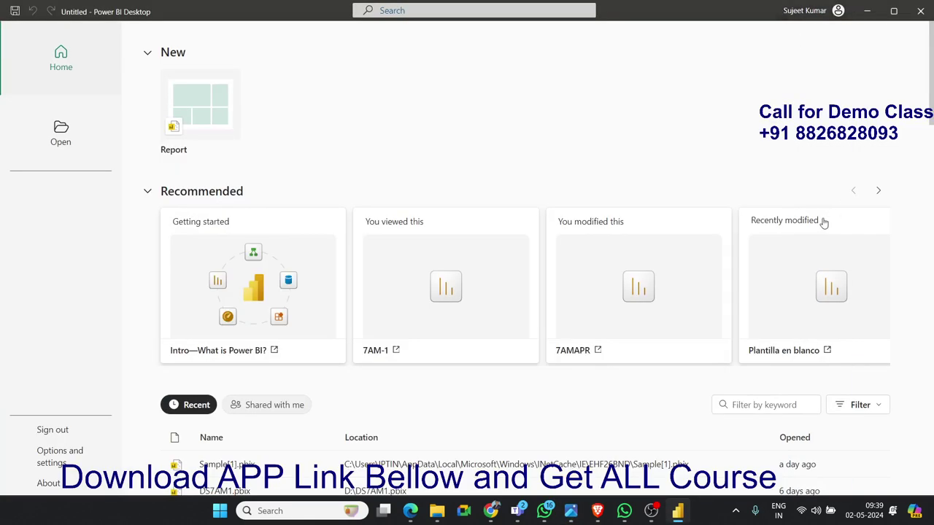
Start a new report and open the BI-Table workbook from the D: drive for Excel import.
click(198, 104)
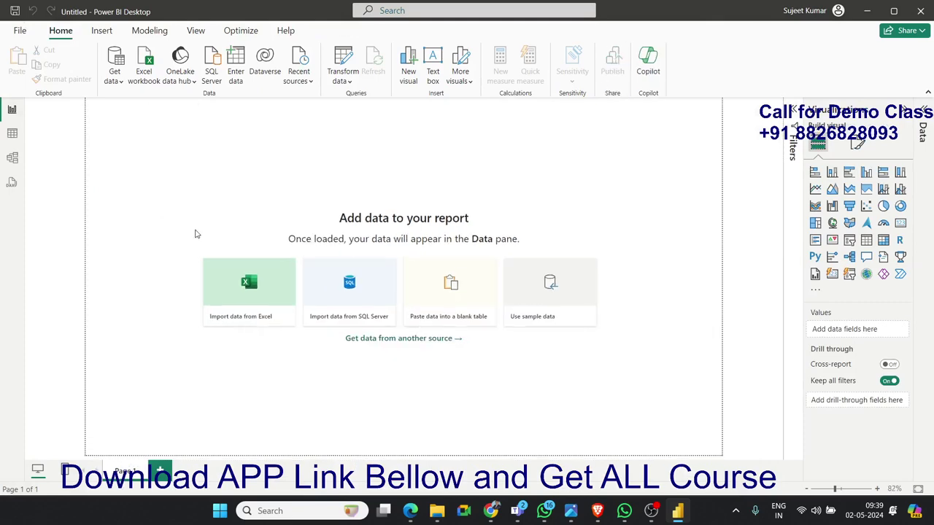
click(222, 274)
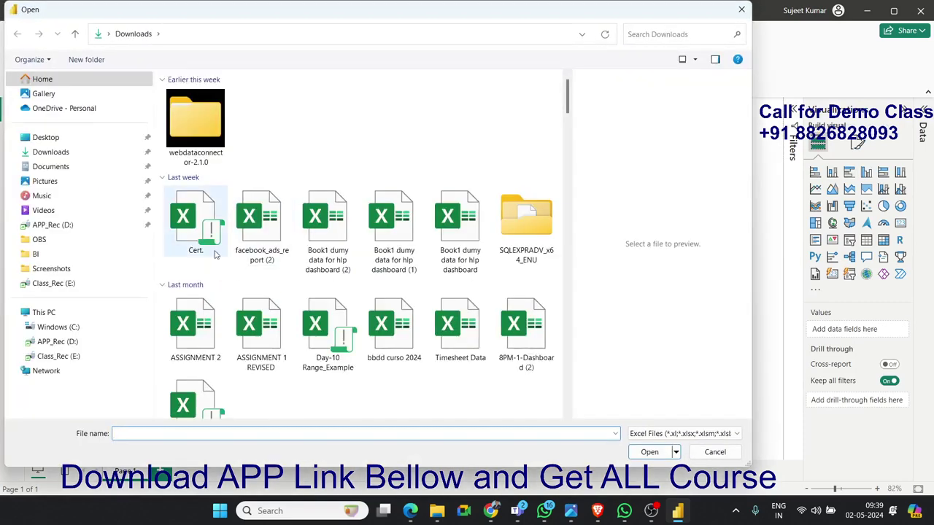
click(88, 340)
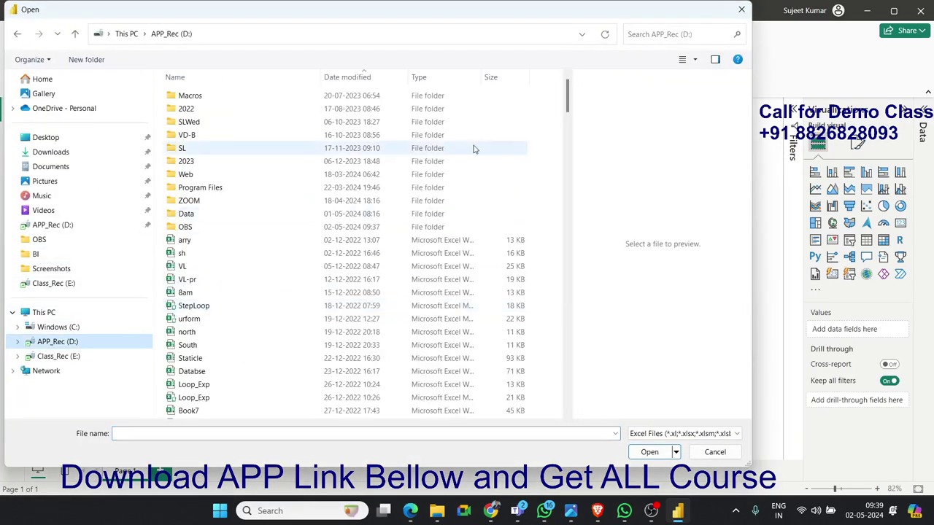
drag(567, 94, 574, 435)
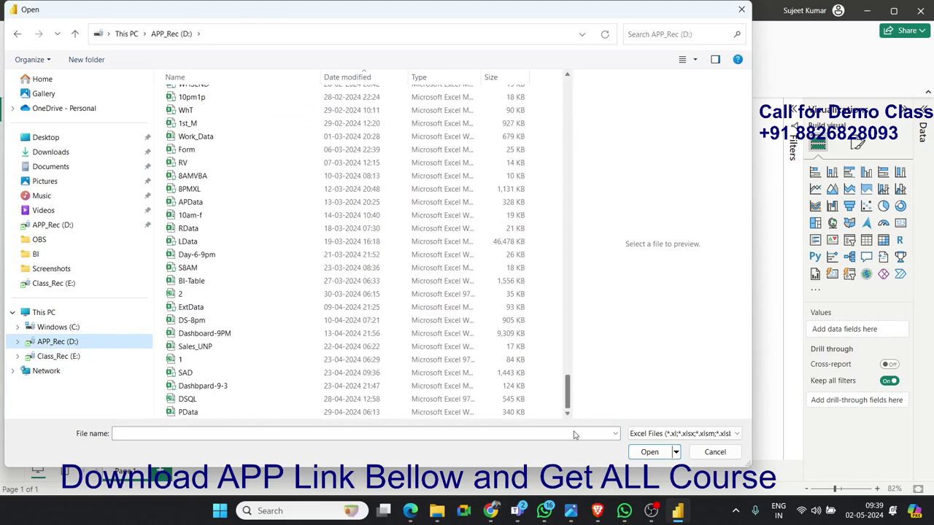
click(689, 34)
text(BI)
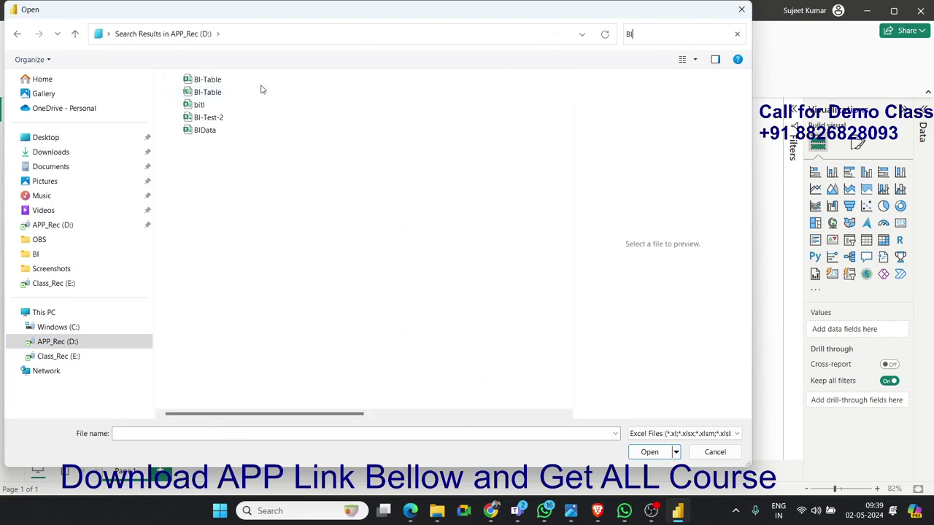
click(262, 84)
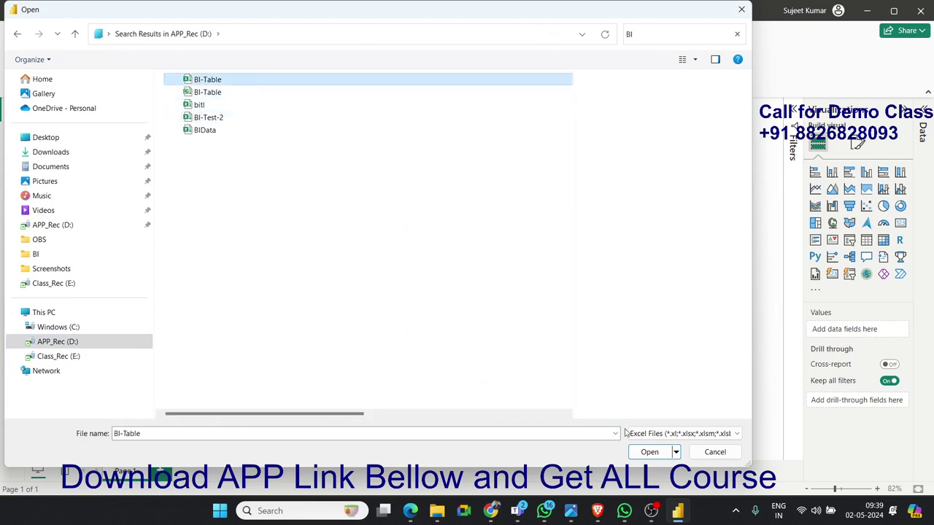
click(650, 452)
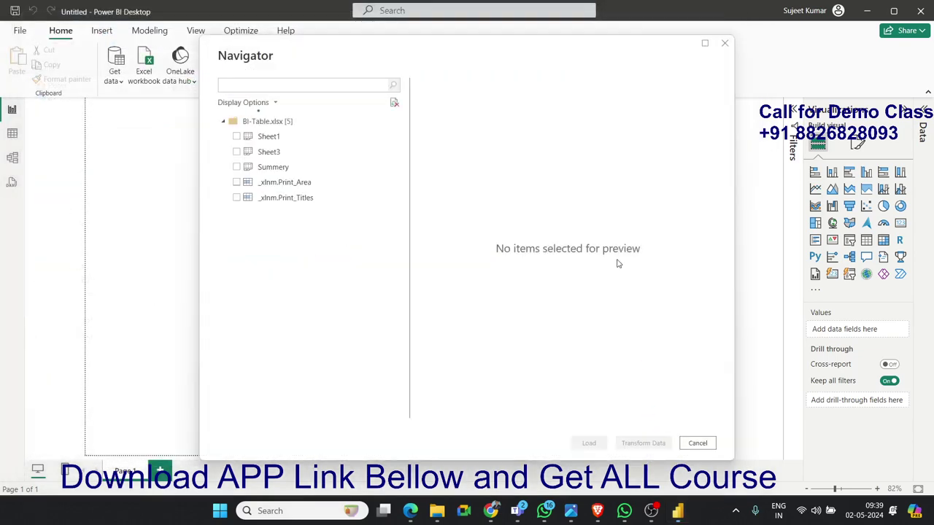
Load Sheet1 from BI-Table, expand its fields, and add an empty table visual.
click(236, 137)
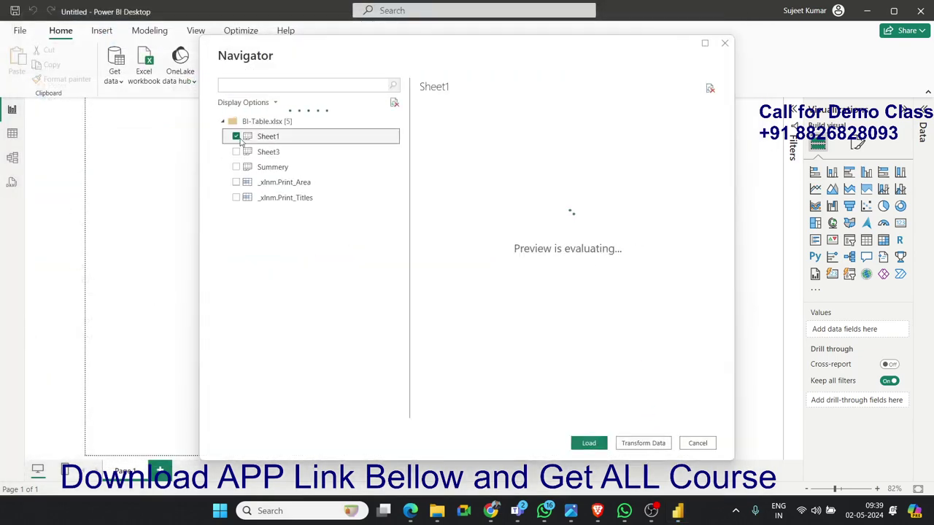
click(590, 443)
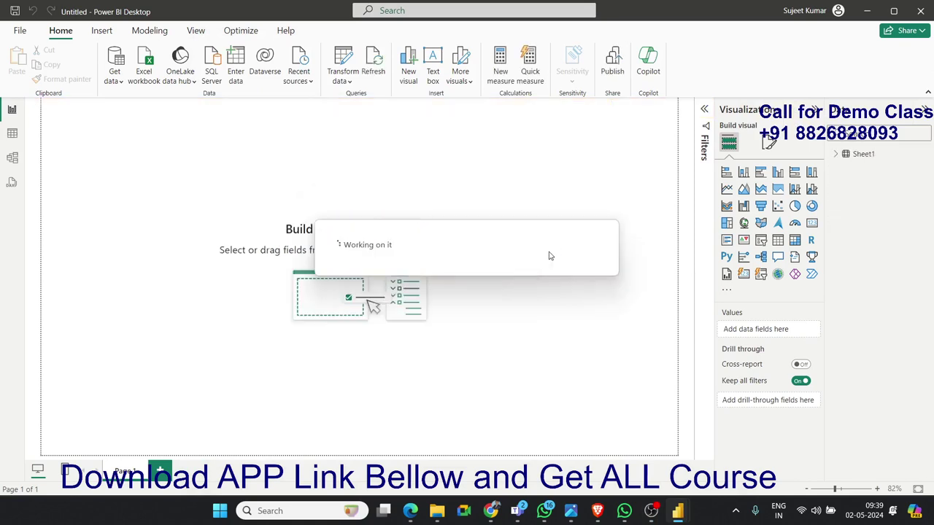
click(836, 154)
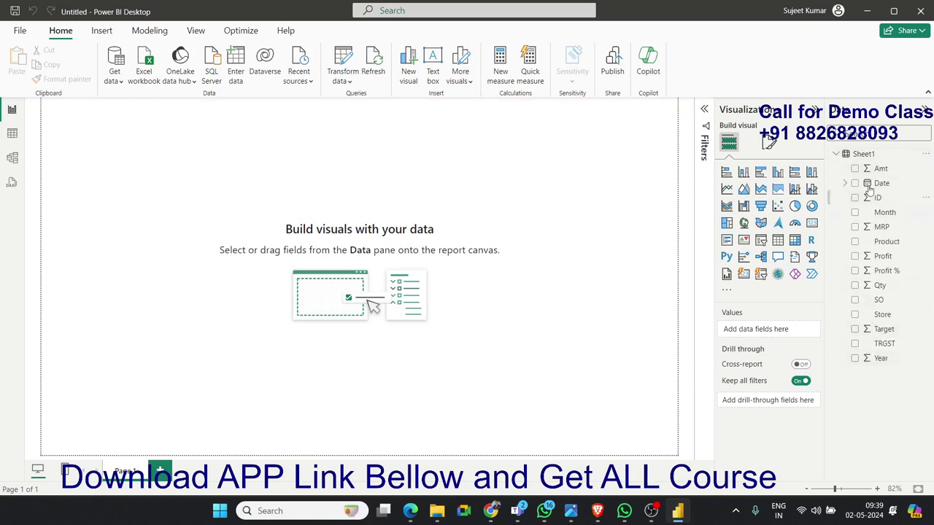
click(778, 240)
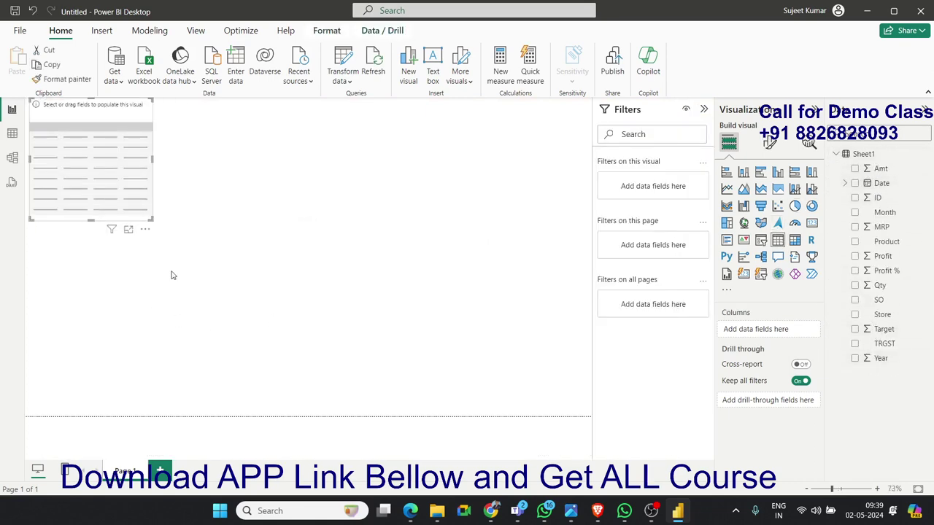
Enlarge the table, add Product and Qty (total 487398), then view Sheet1's raw rows.
drag(152, 218, 236, 324)
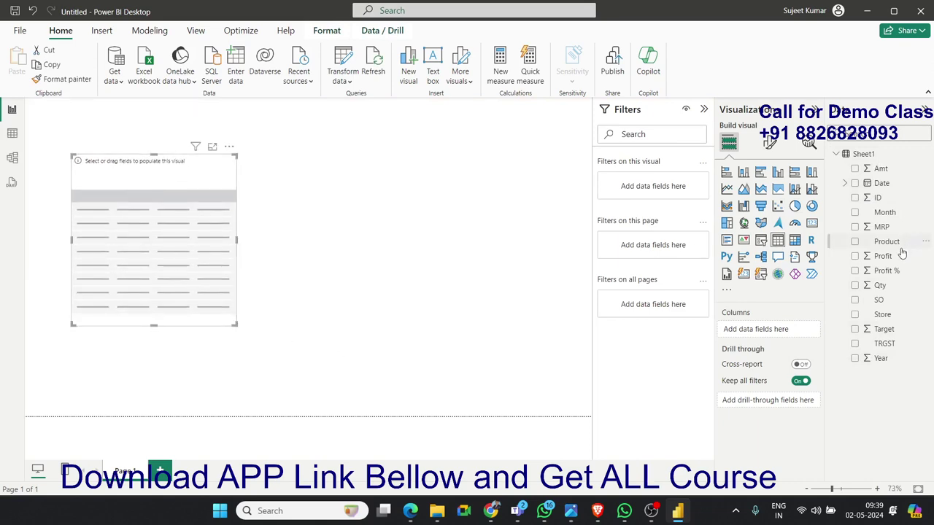
drag(901, 249, 216, 299)
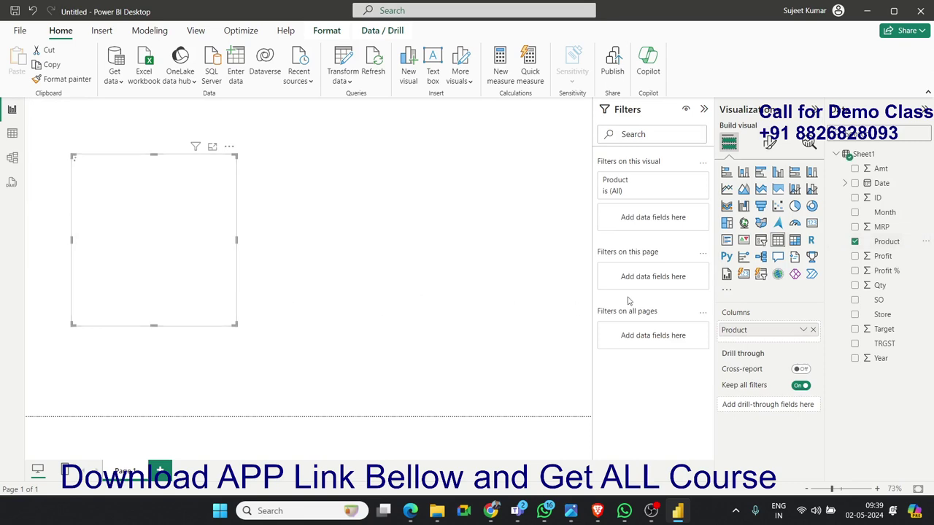
drag(880, 285, 196, 280)
click(11, 134)
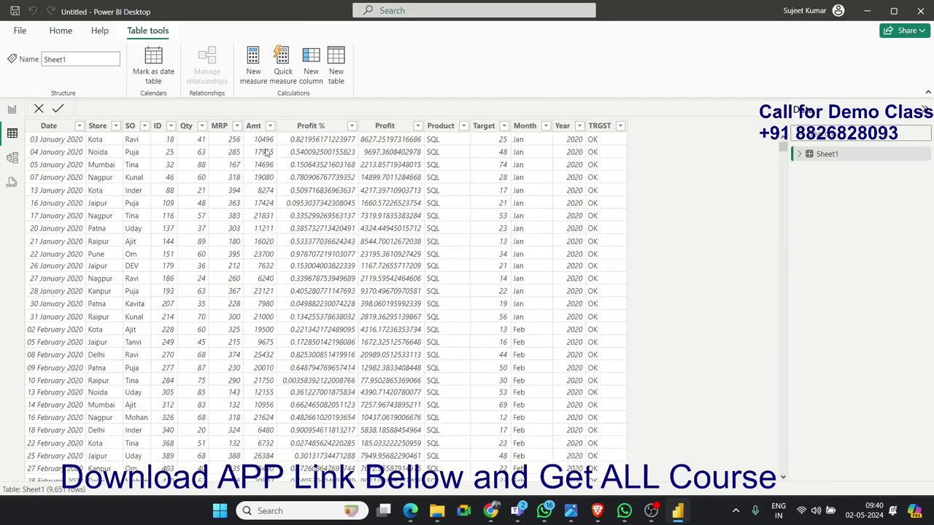
click(197, 128)
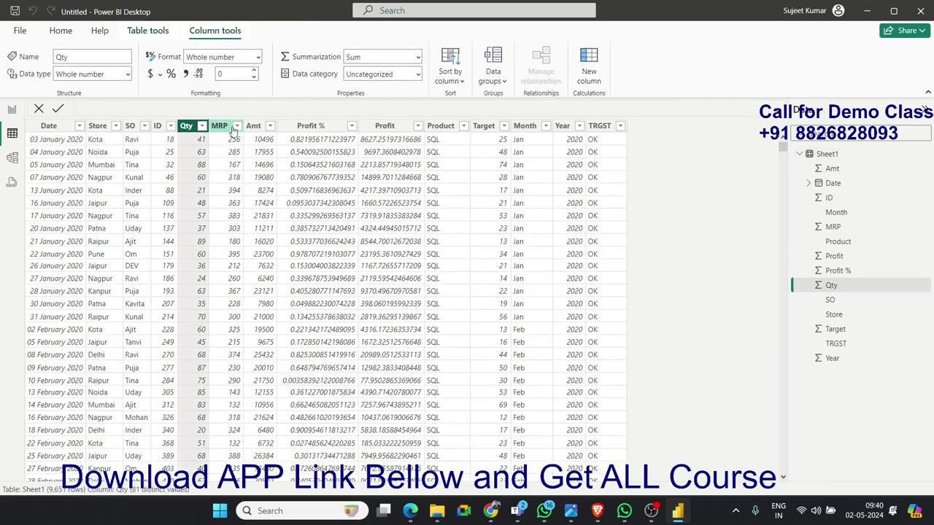
click(229, 128)
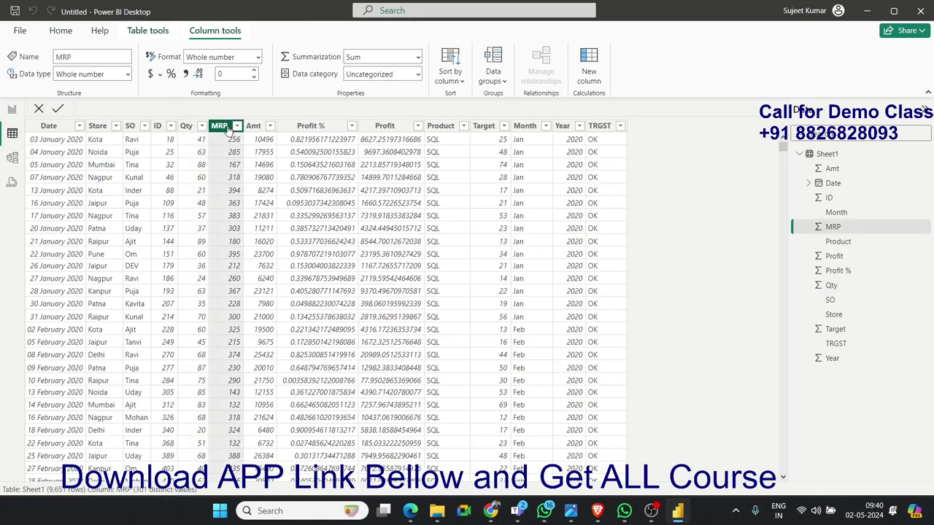
scroll(84, 181, down, 1)
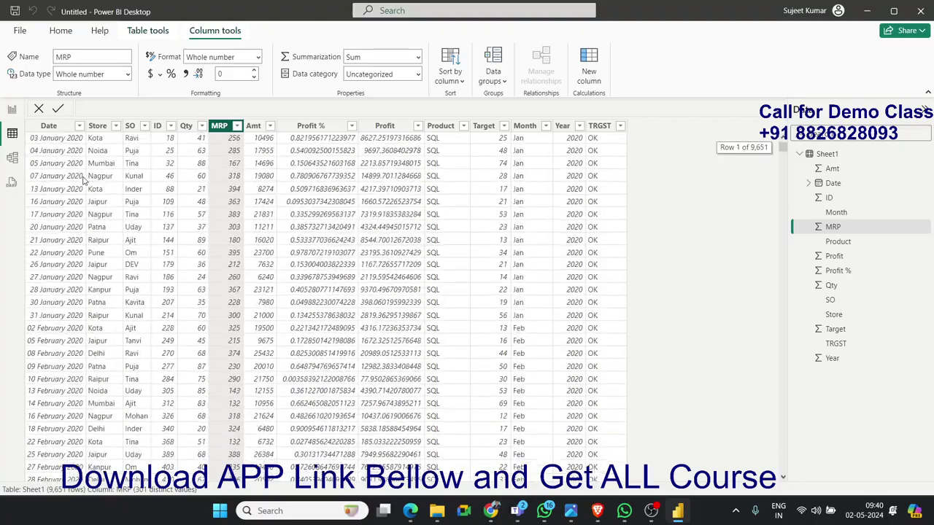
scroll(84, 181, down, 10)
scroll(82, 177, up, 8)
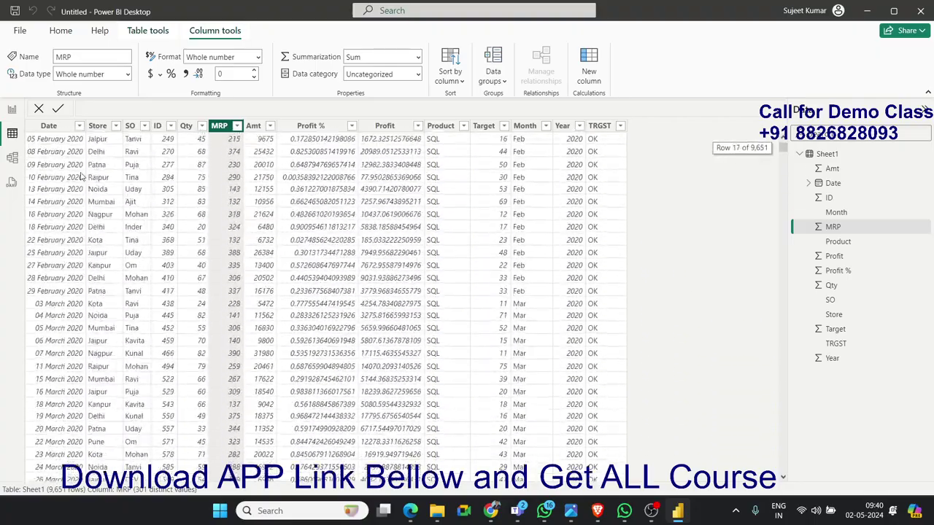
scroll(275, 178, up, 5)
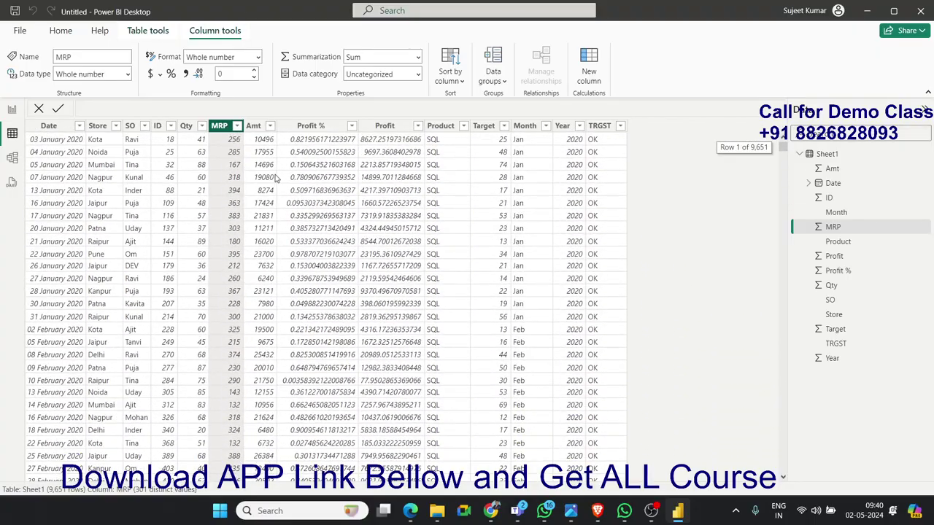
click(203, 188)
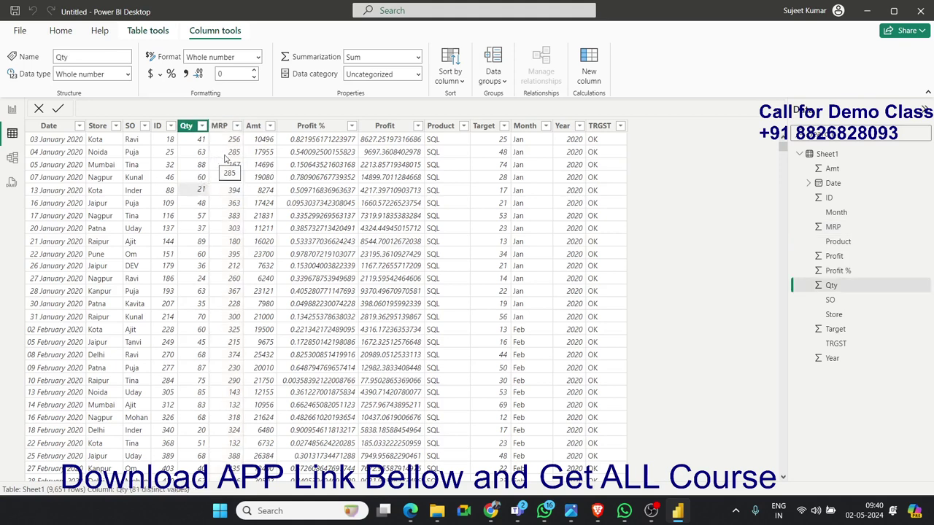
click(197, 152)
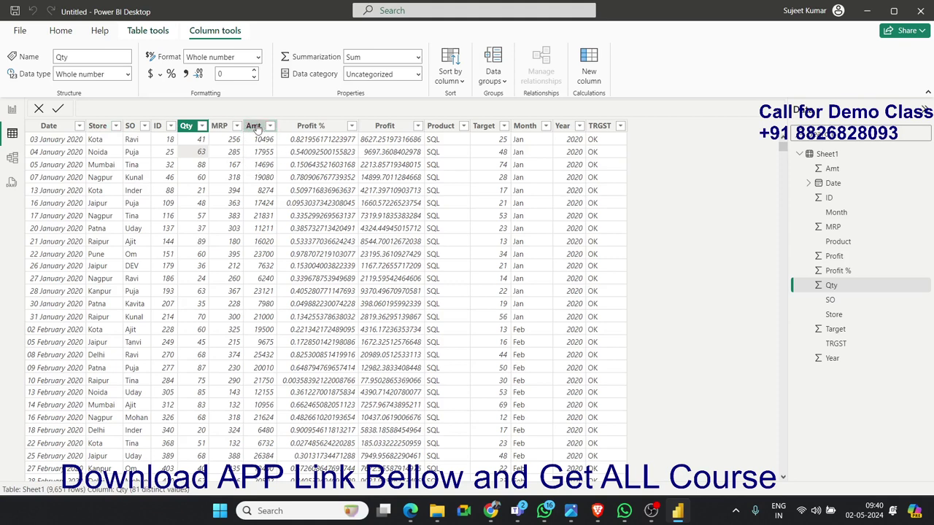
click(256, 127)
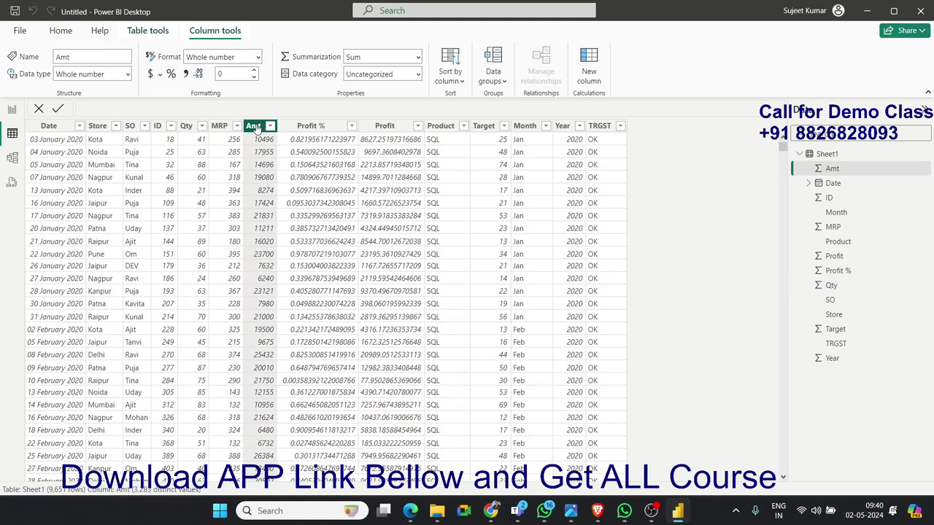
click(384, 126)
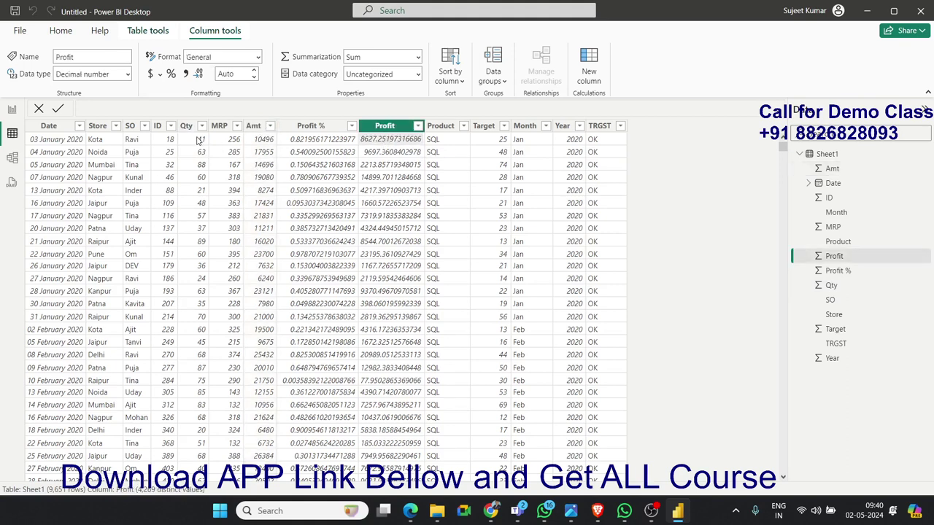
Select and compare the Qty and Profit columns in Sheet1's Table view.
click(186, 126)
click(372, 140)
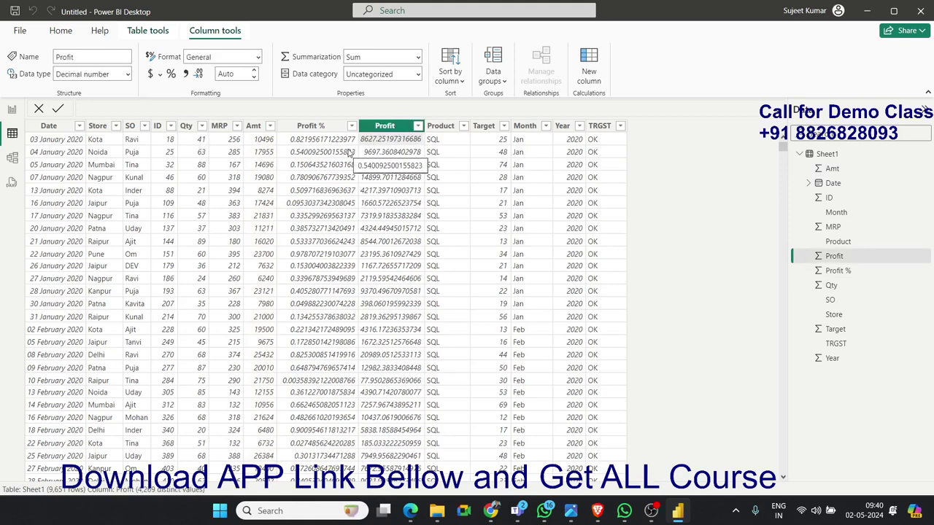
click(193, 142)
click(398, 155)
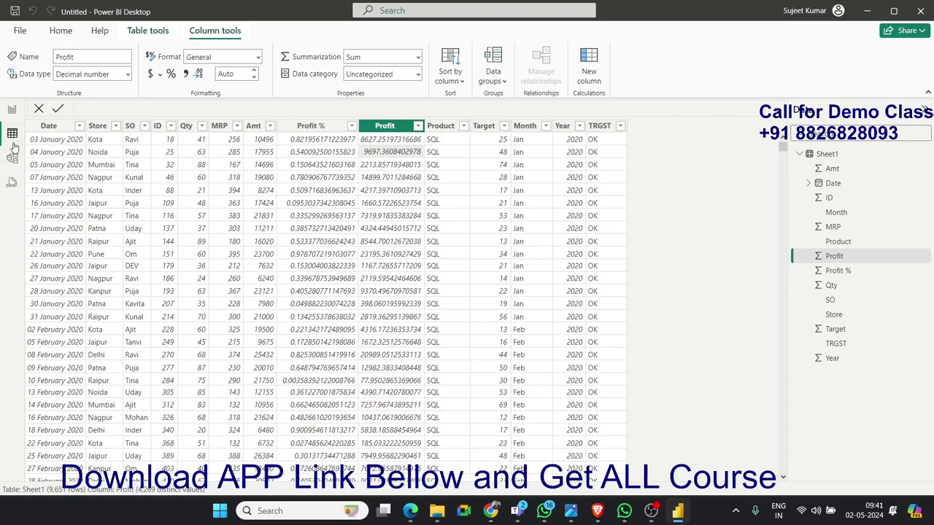
Delete the Profit % column from Sheet1 and return to Report view.
right_click(299, 134)
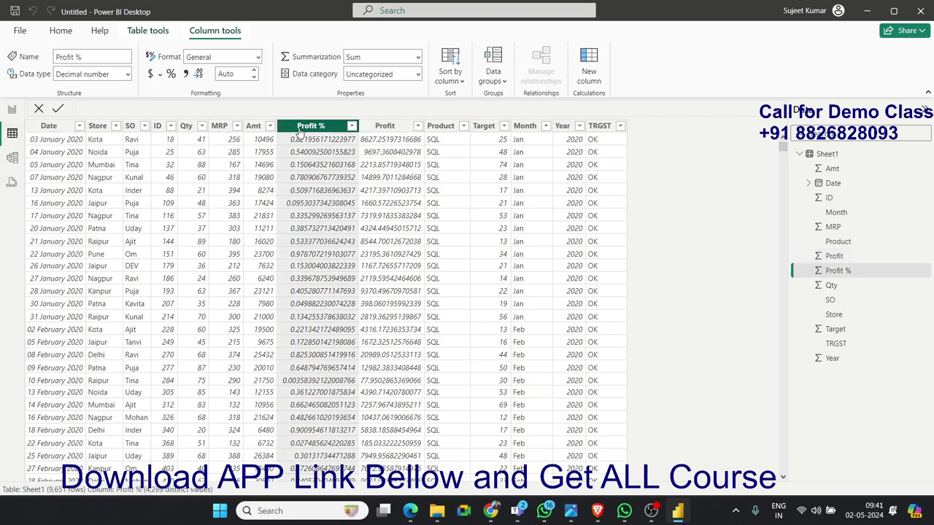
click(326, 314)
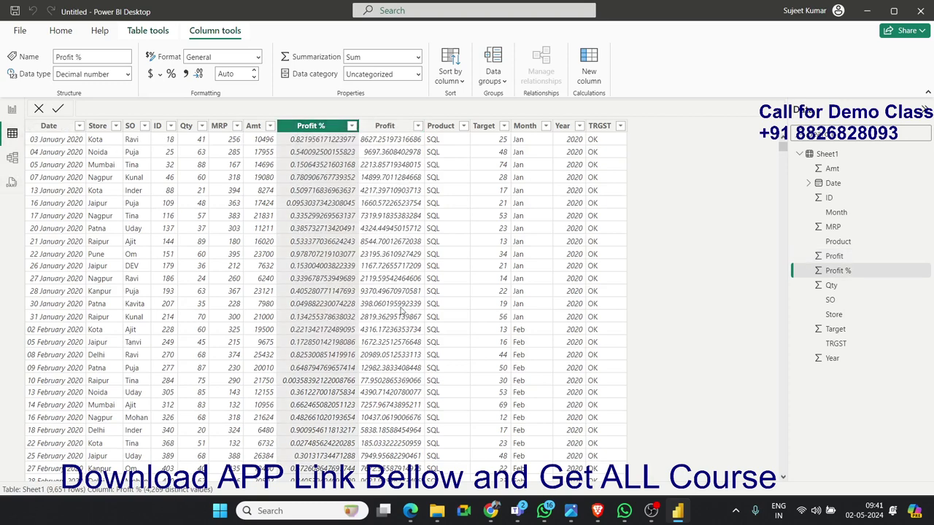
click(538, 280)
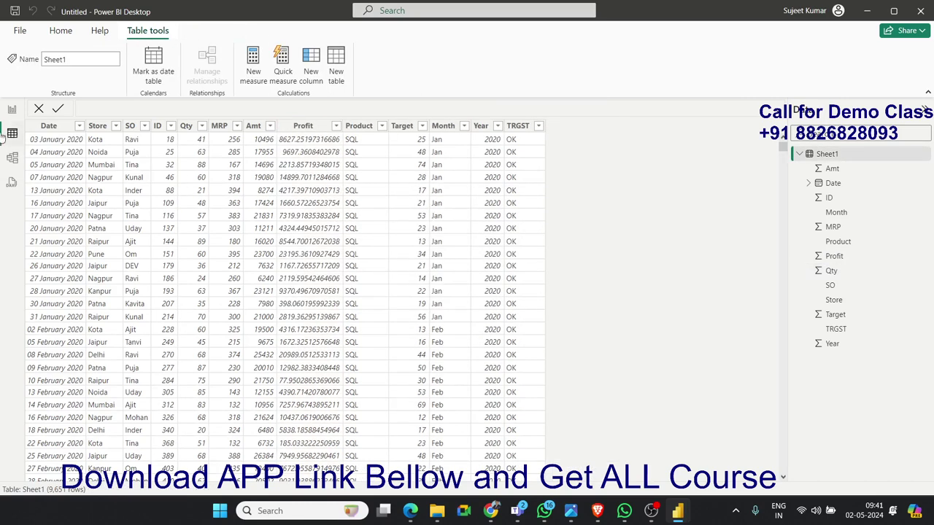
click(13, 110)
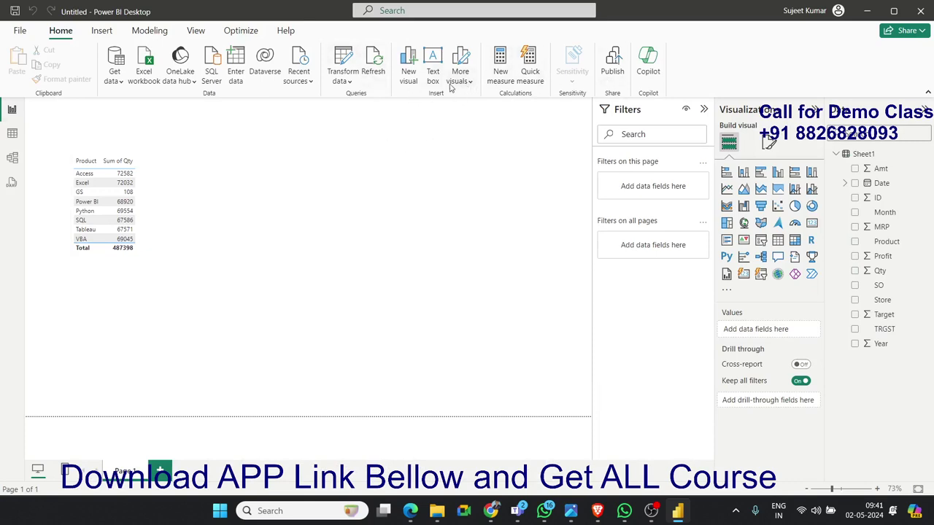
Start a new measure named PPP with numerator SUM(Sheet1[Profit]).
click(501, 71)
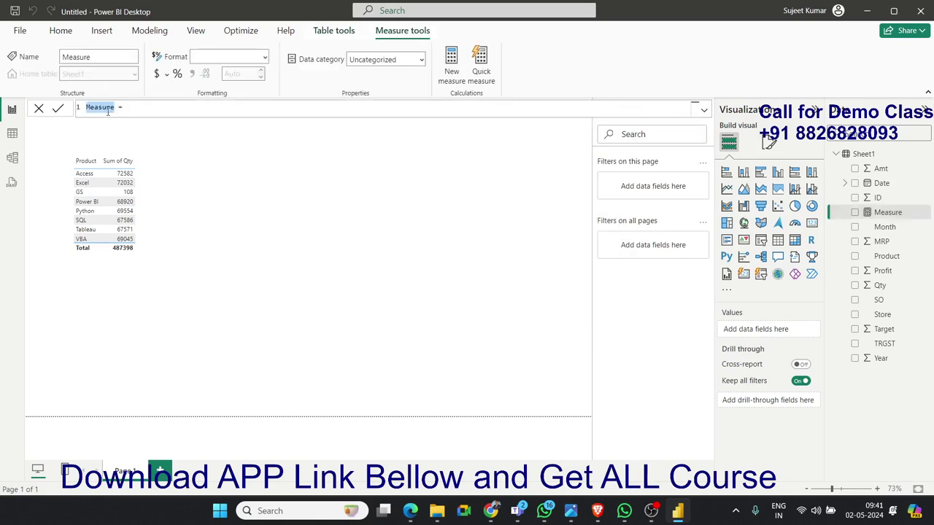
text(P_)
text(P)
key(BackSpace)
key(BackSpace)
text(P =)
text(sum)
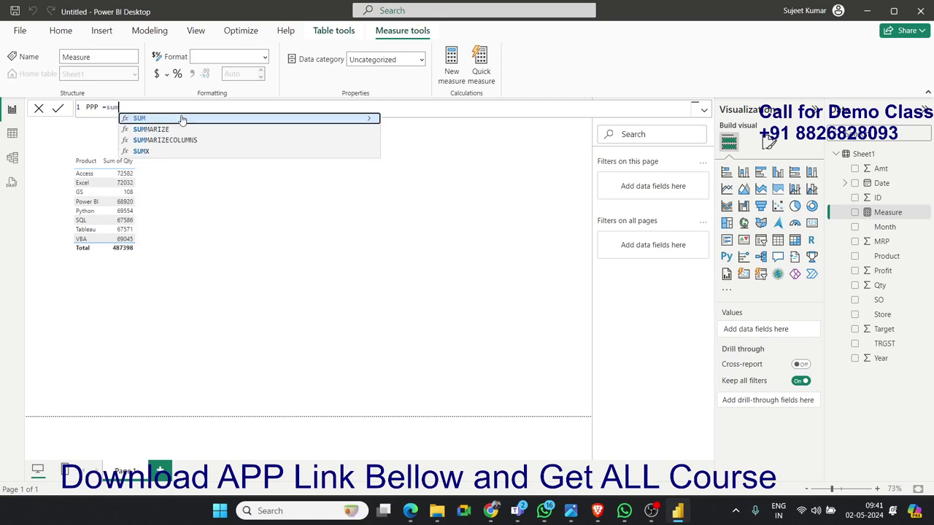
click(182, 119)
text(pro)
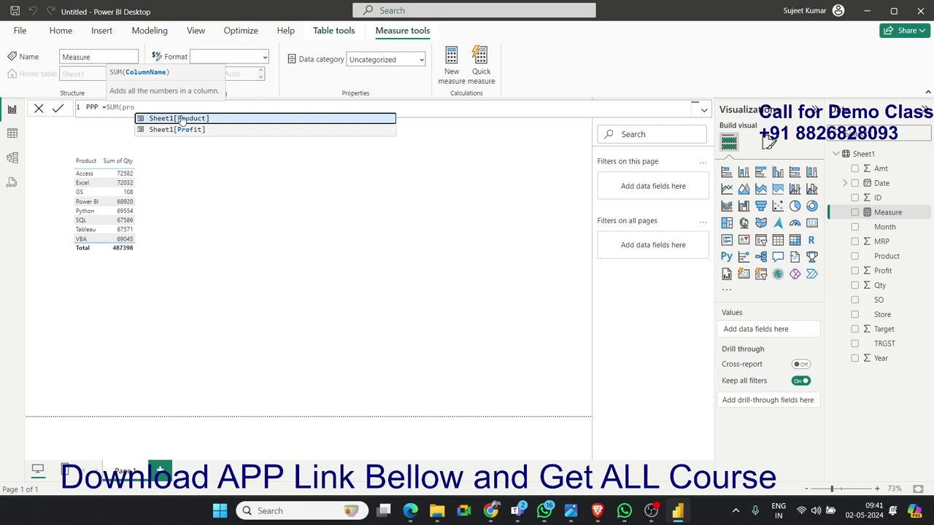
key(Down)
key(Tab)
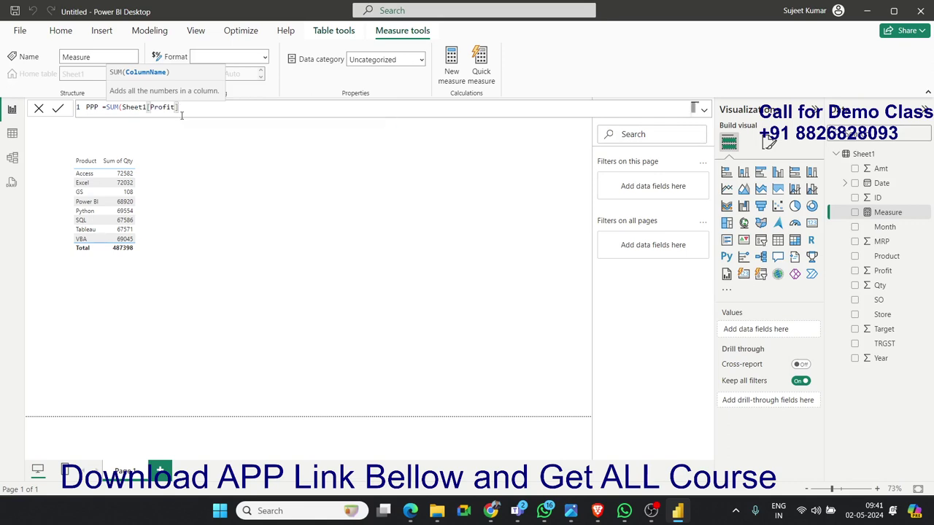
Finish PPP by dividing by SUM(Sheet1[Qty]) and commit the measure.
text()/su)
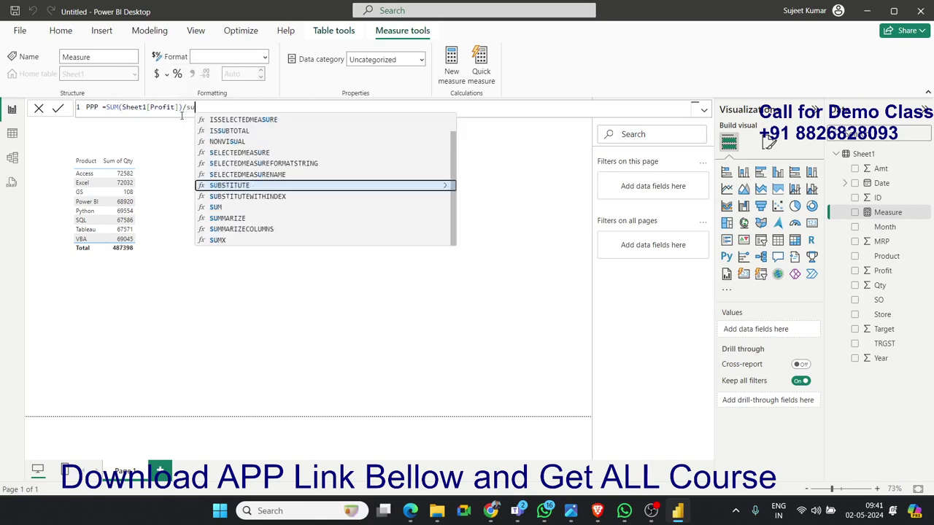
text(m)
key(Tab)
text(q)
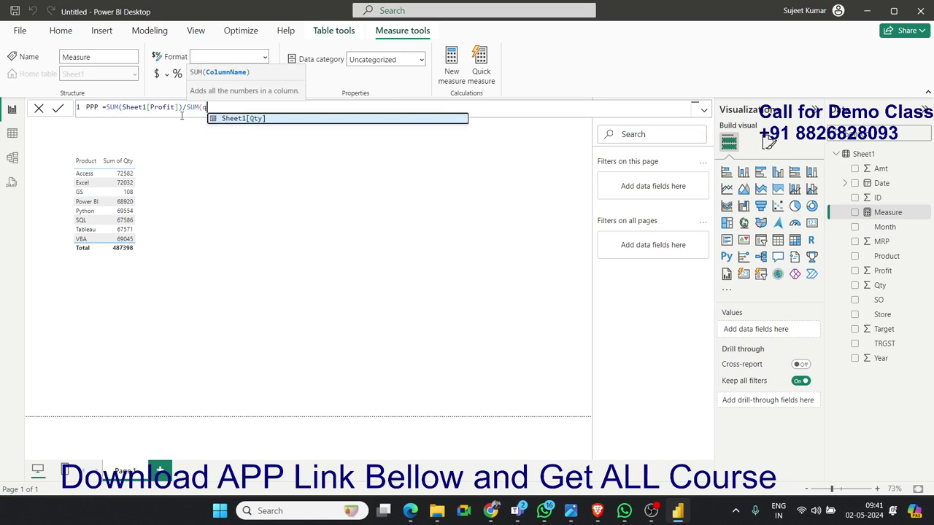
text(t)
key(Tab)
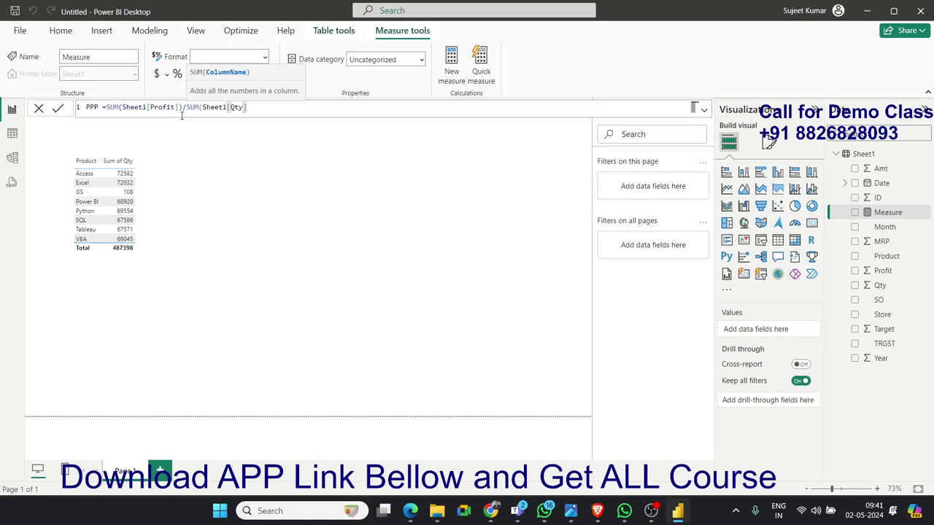
text())
key(Return)
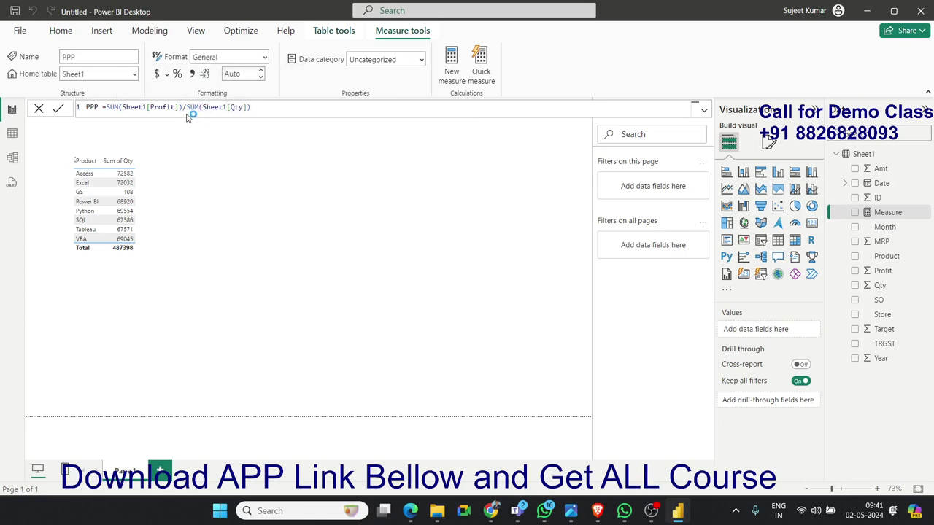
Add a small top-right card showing PPP (125.32) and add PPP as a column of the Product table.
click(457, 301)
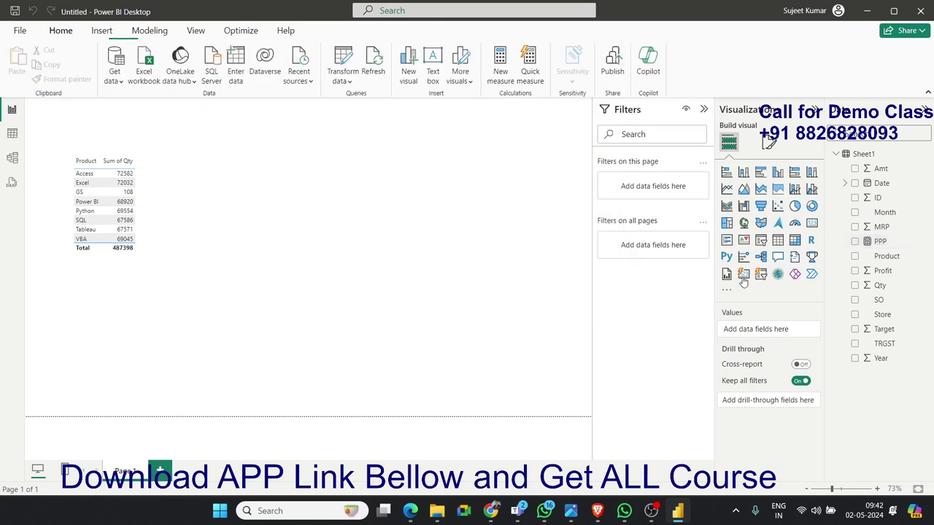
click(811, 224)
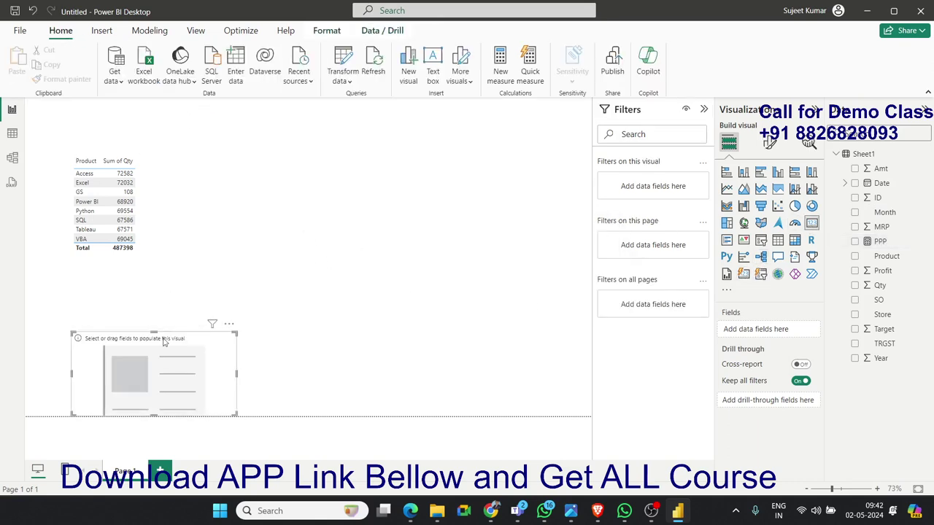
mouse_move(178, 339)
mouse_down()
mouse_move(532, 136)
mouse_move(532, 121)
mouse_up()
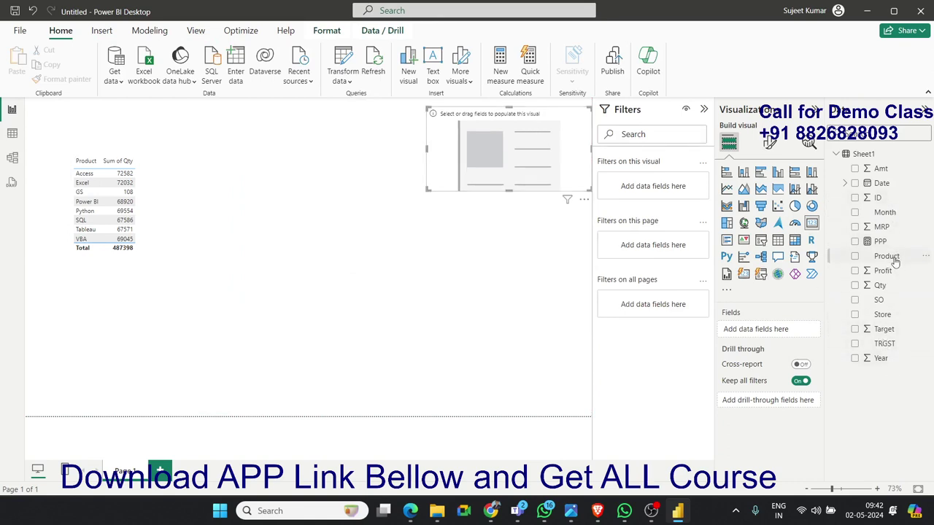
drag(881, 242, 547, 166)
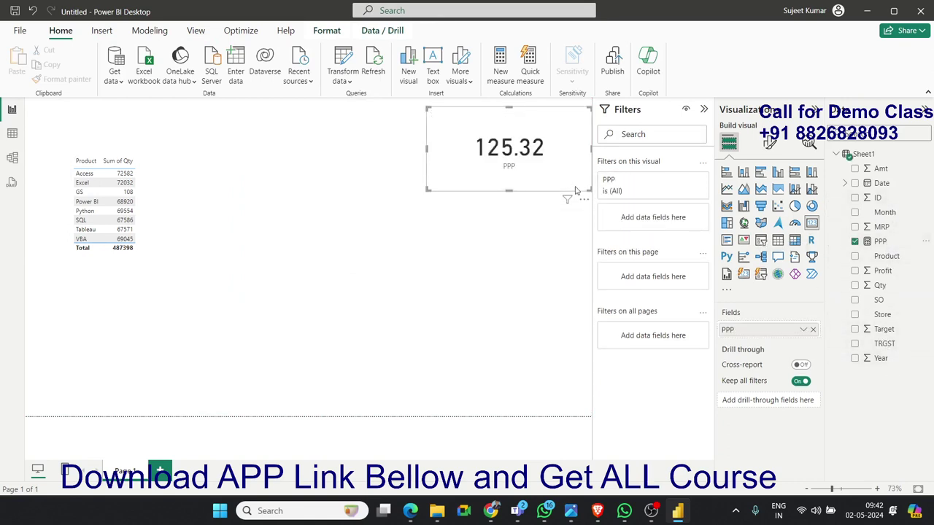
drag(589, 193, 548, 154)
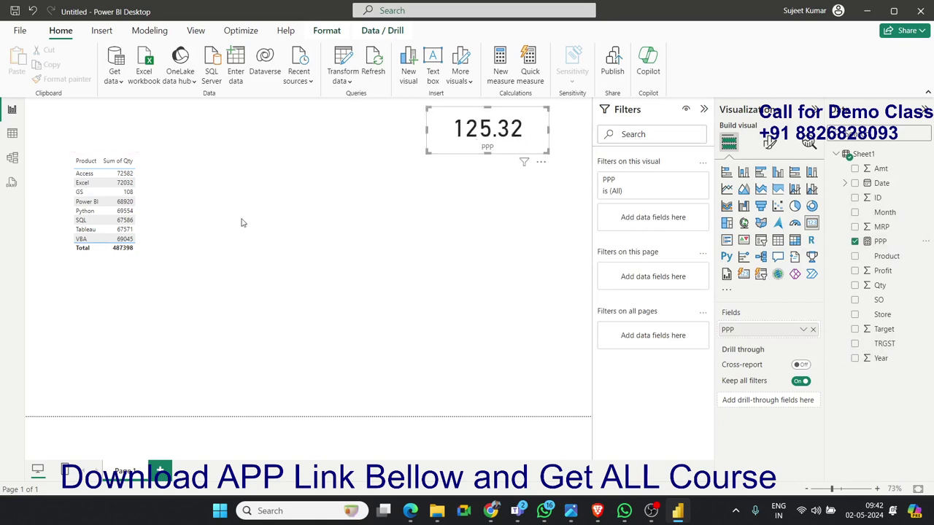
click(174, 247)
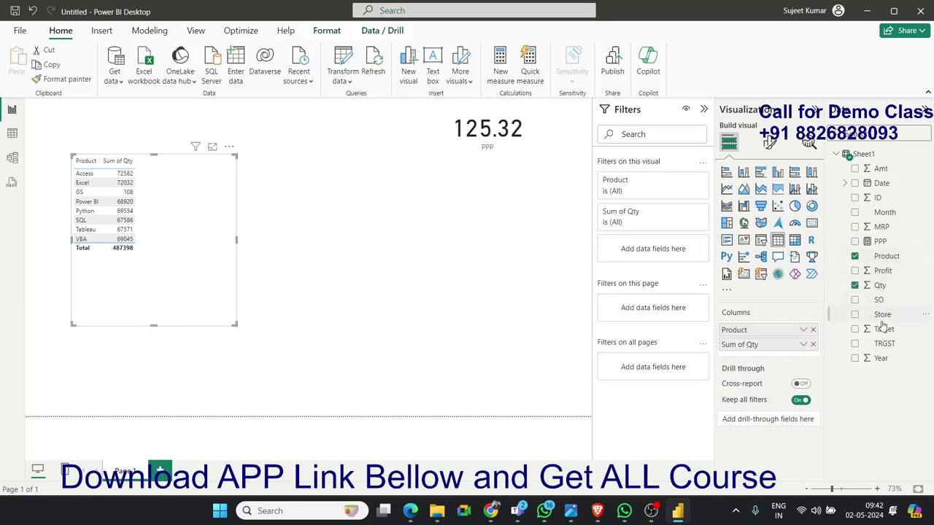
mouse_move(891, 243)
mouse_down()
mouse_move(552, 275)
mouse_move(202, 223)
mouse_up()
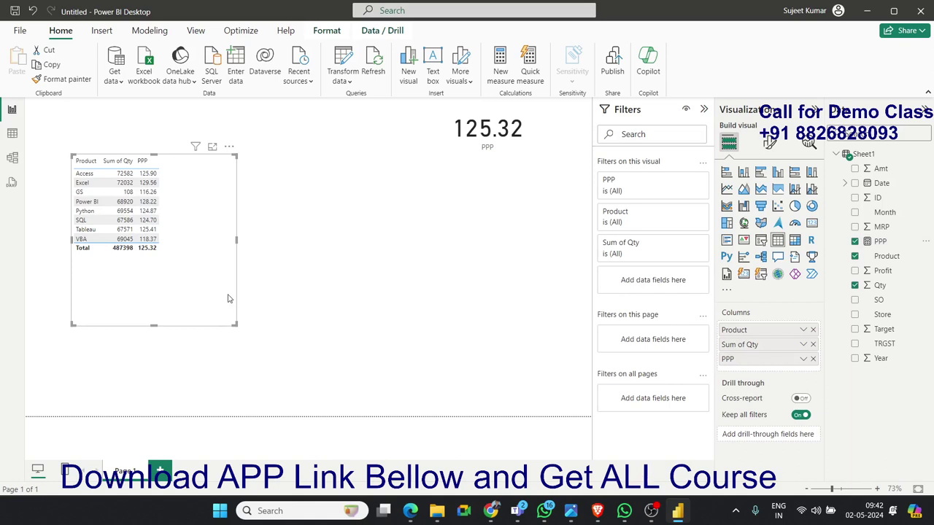
Test a Product filter on the PPP card, checking then clearing Access.
click(458, 154)
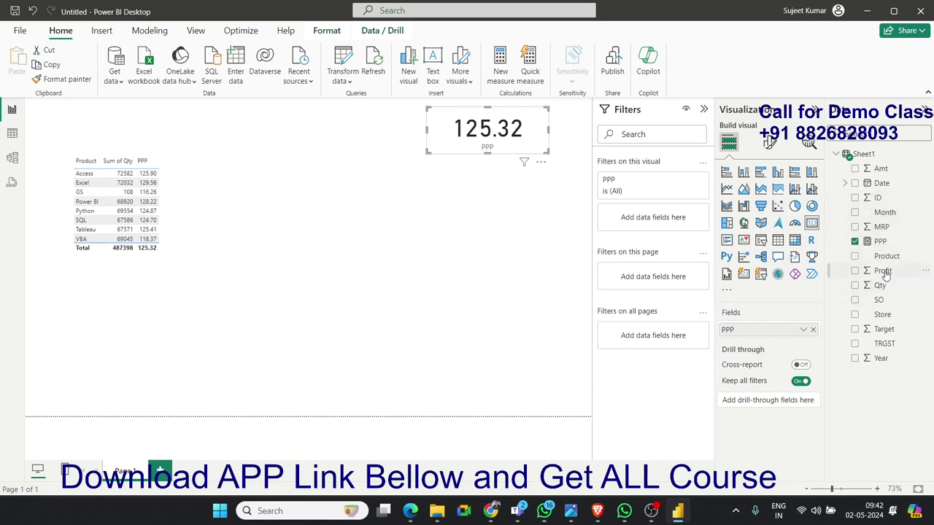
drag(880, 263, 653, 230)
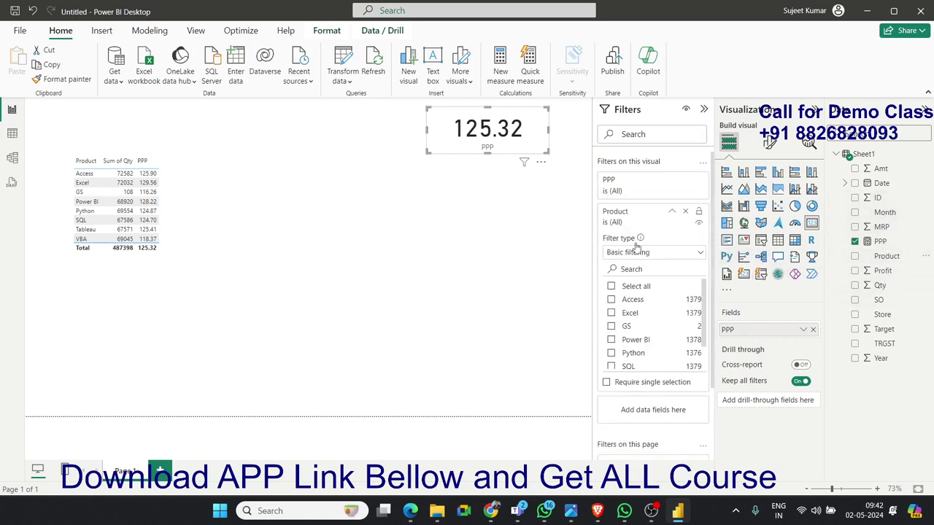
click(611, 299)
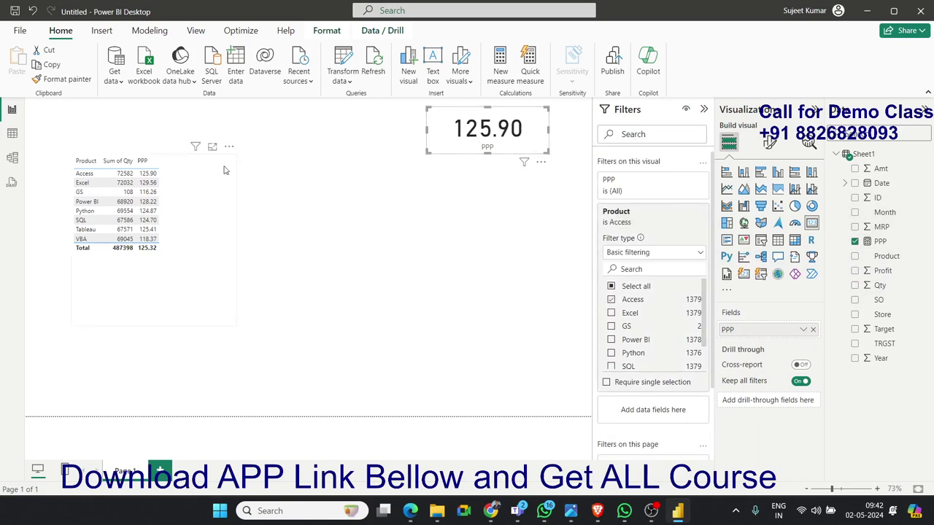
click(611, 299)
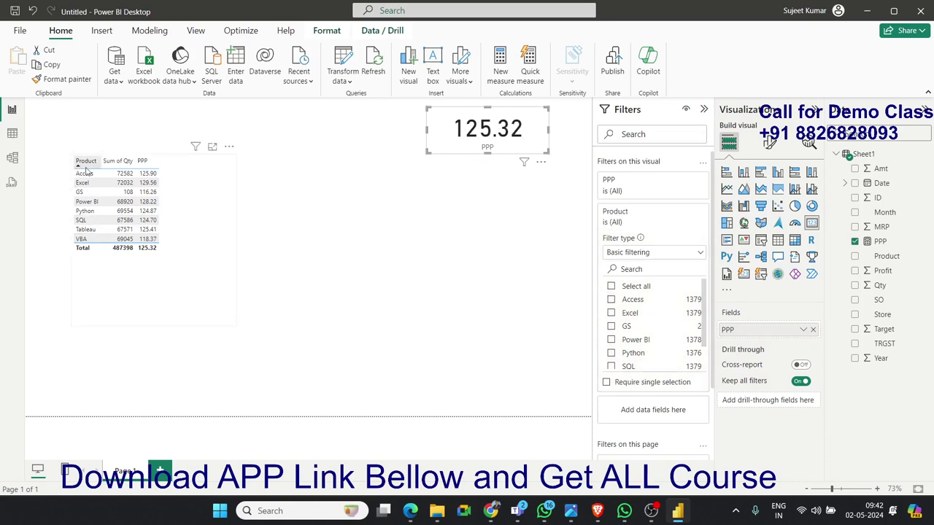
click(880, 242)
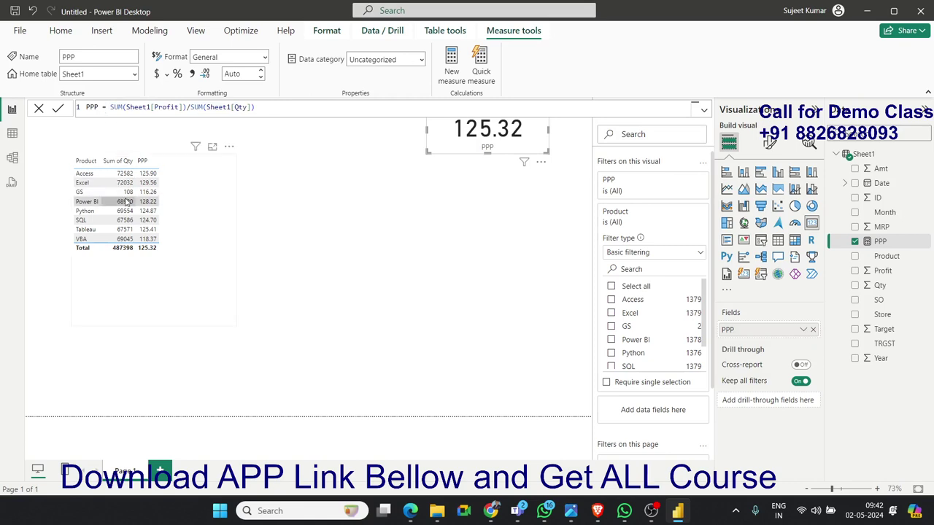
Shrink the product table, then remove the card's Product filter and delete the PPP card.
click(235, 321)
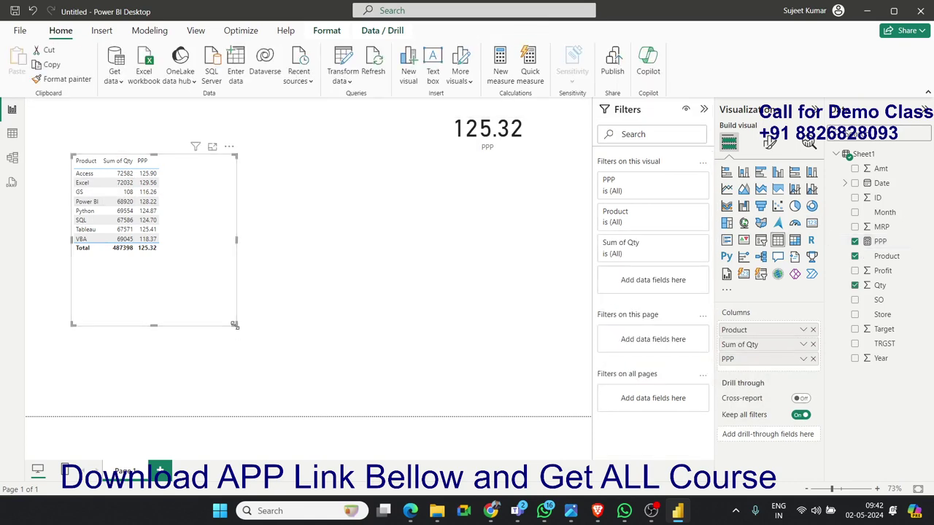
drag(235, 325, 165, 260)
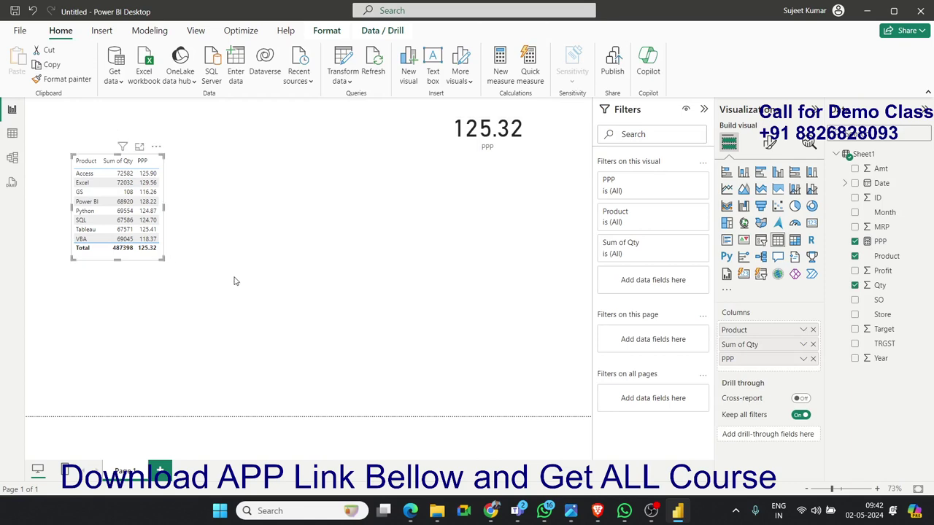
click(310, 268)
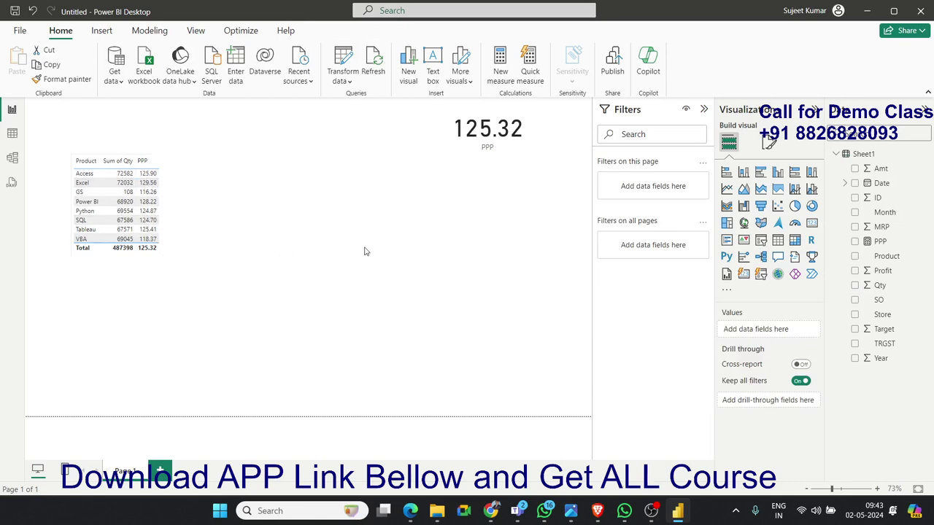
click(458, 151)
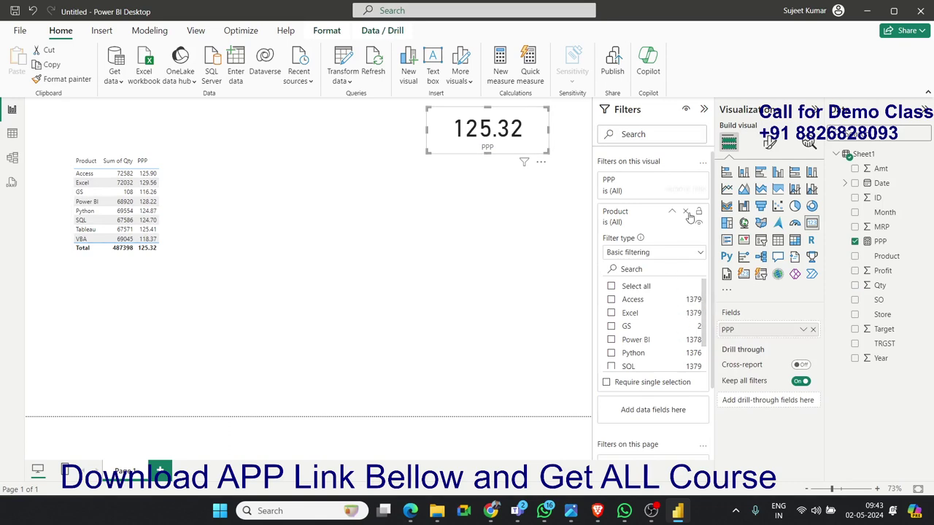
click(687, 213)
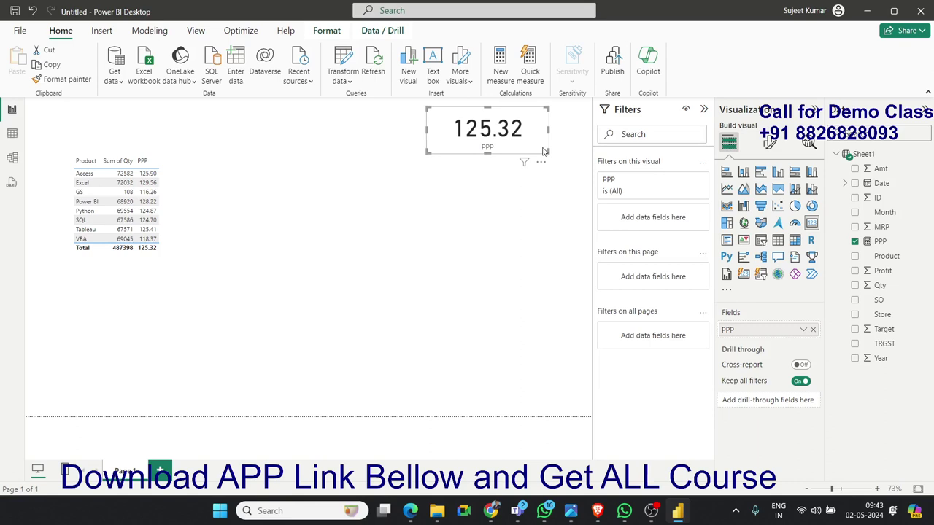
key(Delete)
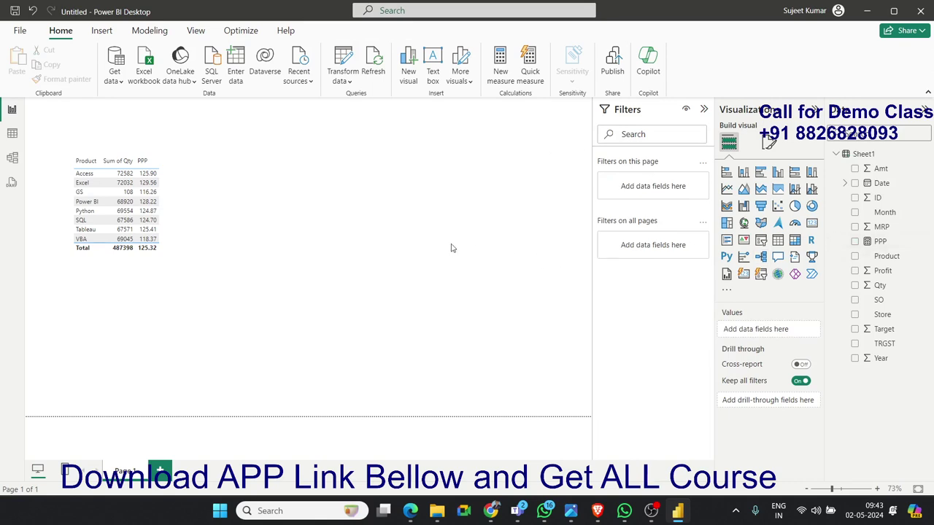
drag(436, 109, 544, 167)
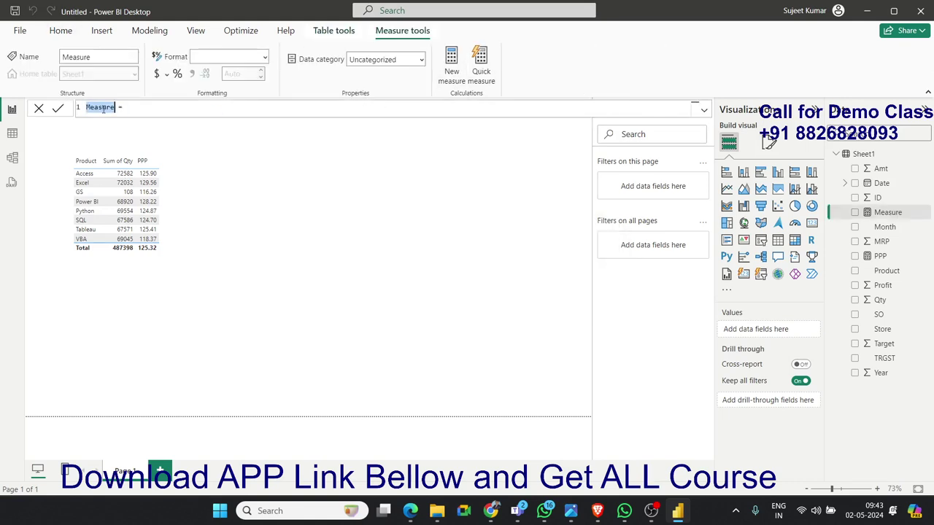
Begin a new measure Excel = CALCULATE(SUM(Sheet1[Qty]) in the formula bar.
text(Excel =)
text(cal)
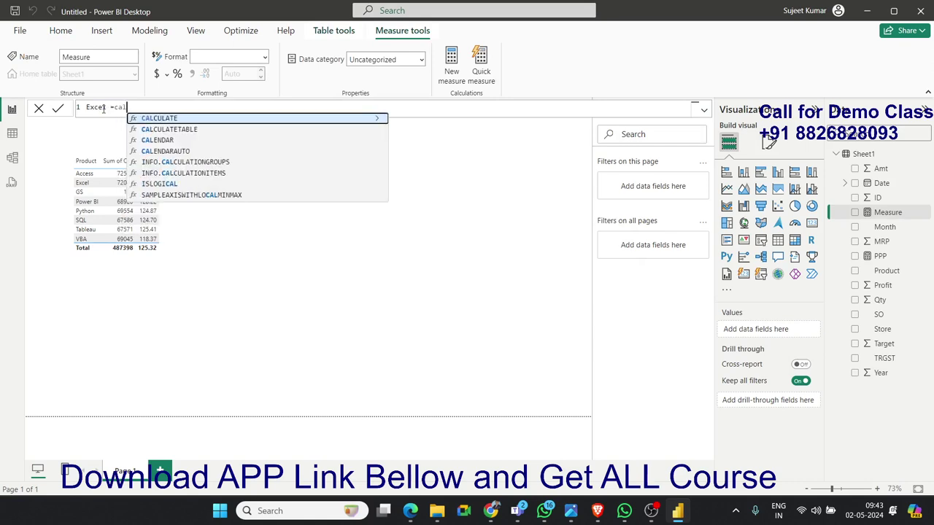
key(Tab)
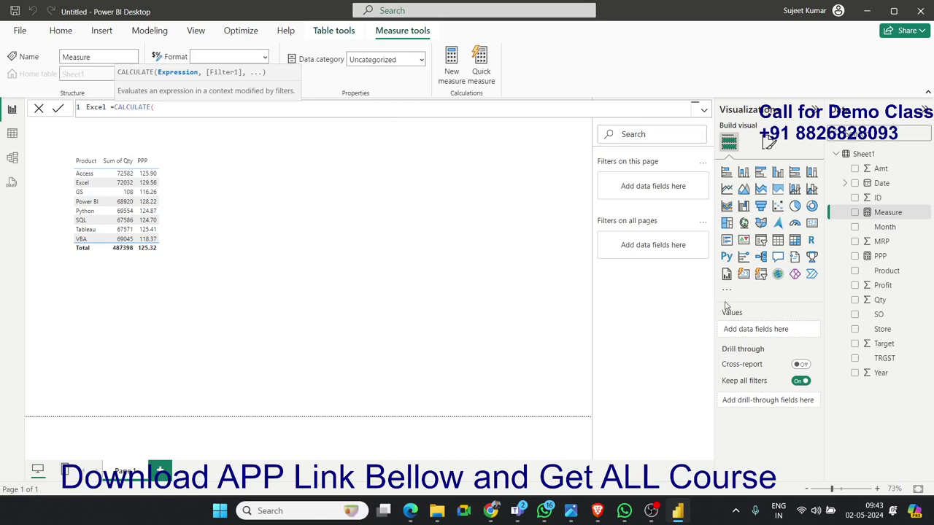
text(sum)
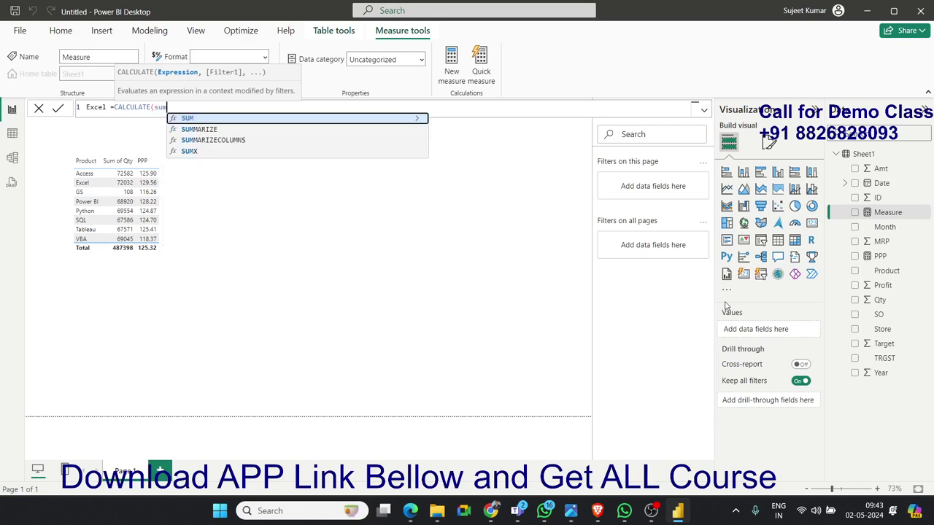
key(Tab)
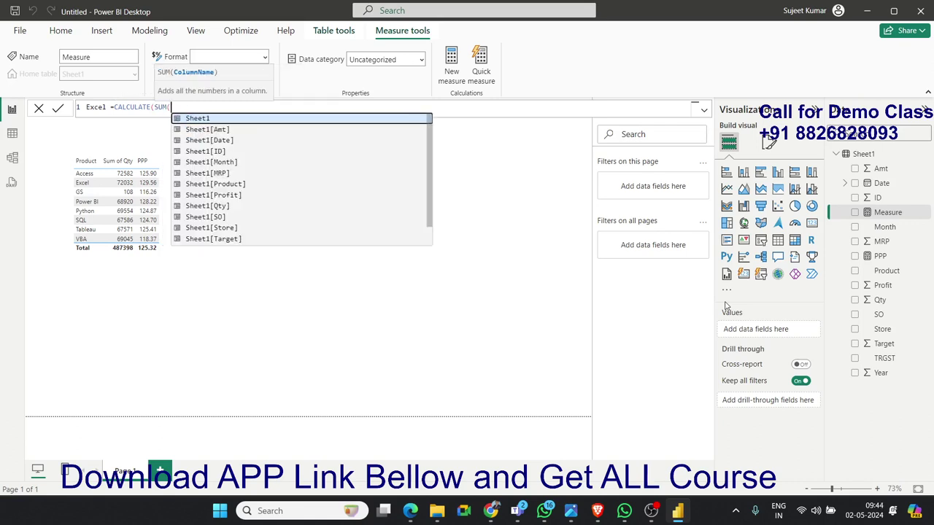
key(Down)
key(Down)
key(Down)
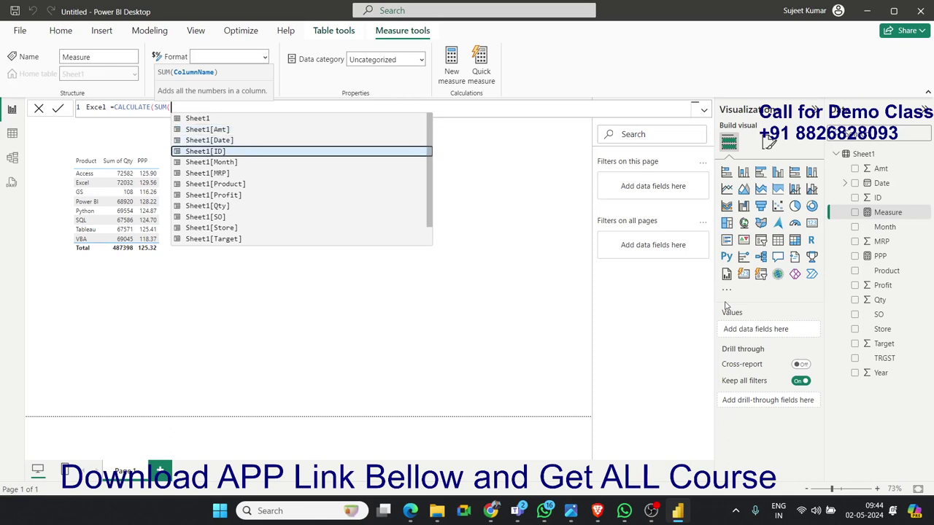
key(Down)
key(Down)
key(Down)
key(Down)
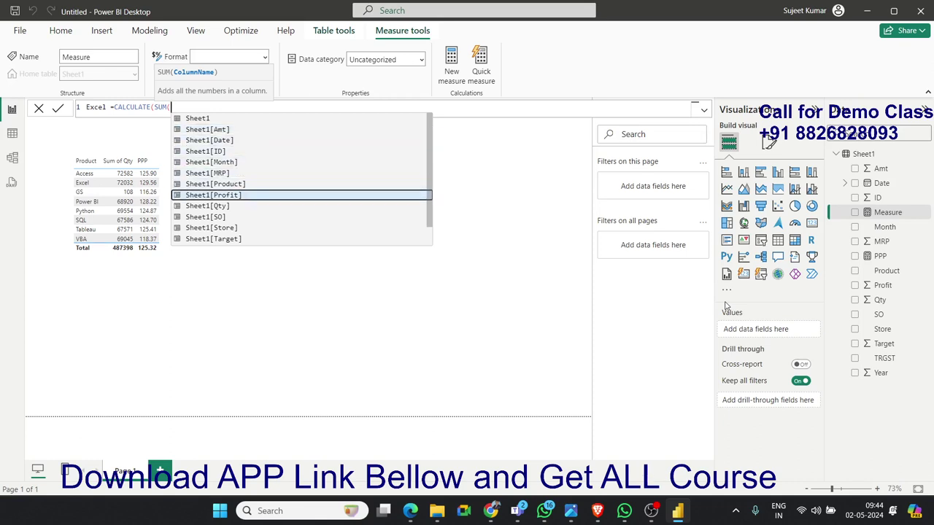
key(Down)
key(Tab)
Add the filter Sheet1[Product]="Excel" and commit the Excel measure.
text())
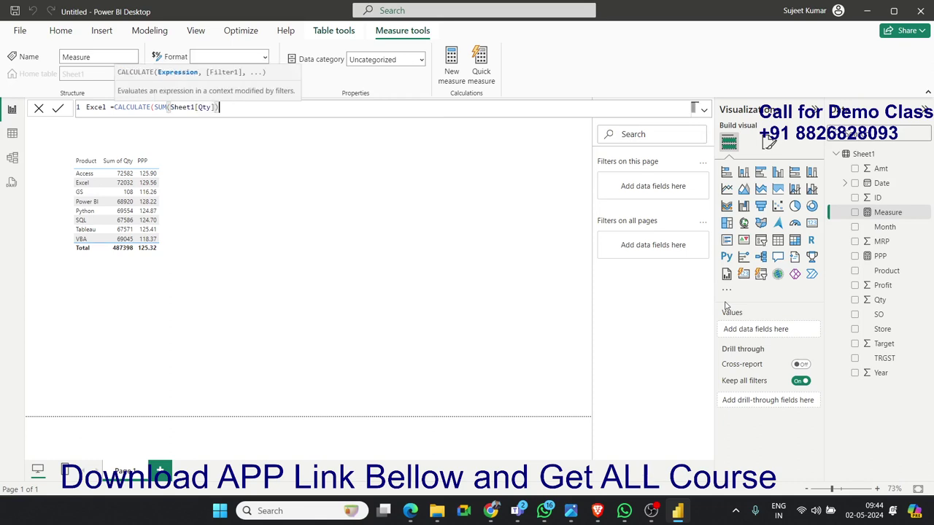
text(,)
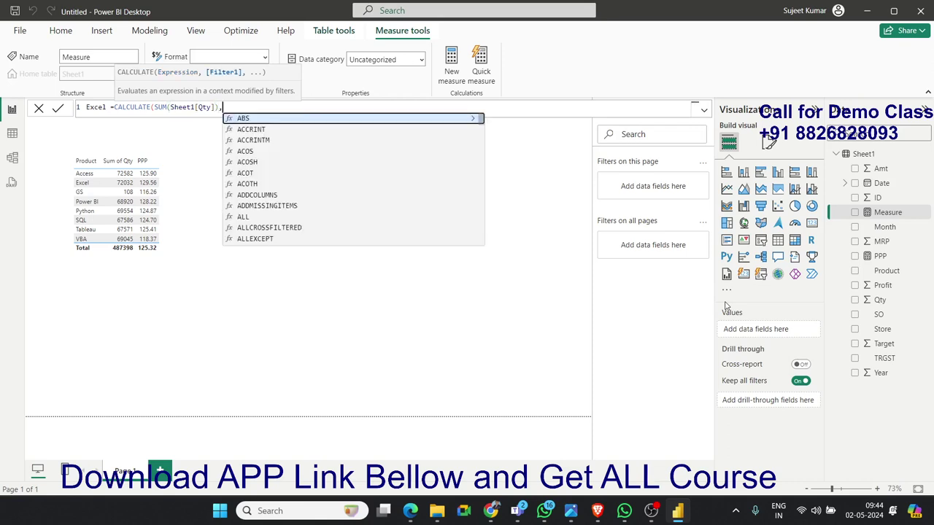
text(ex)
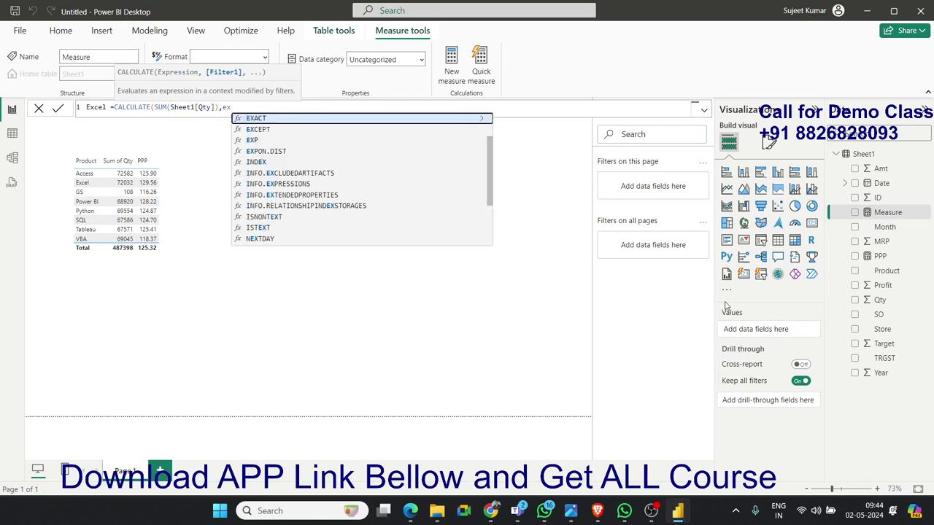
text(ce)
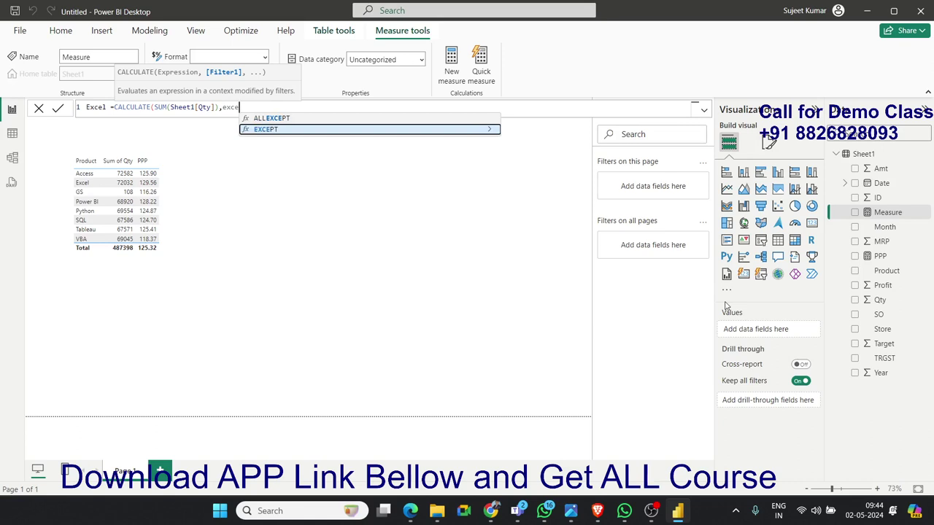
key(BackSpace)
key(BackSpace)
key(BackSpace)
key(BackSpace)
text(pro)
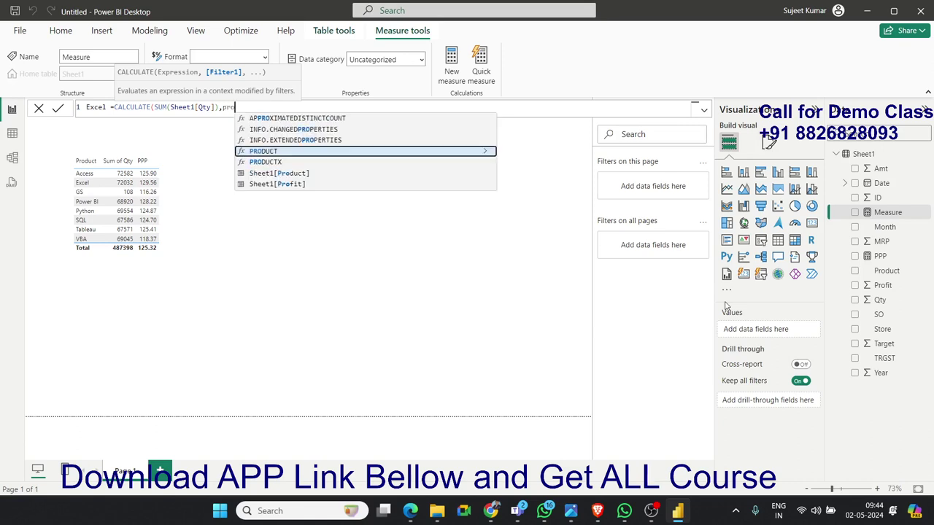
key(Tab)
key(BackSpace)
key(BackSpace)
key(BackSpace)
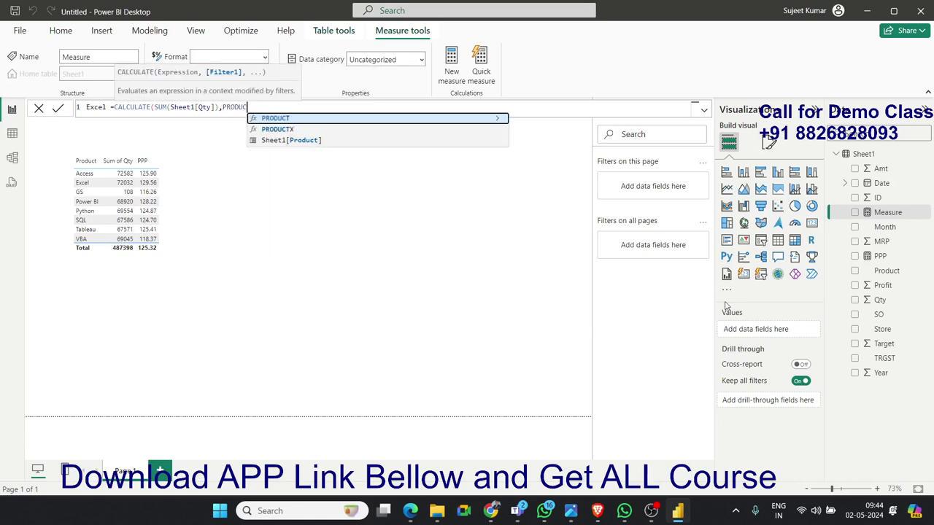
key(Down)
key(Down)
key(Tab)
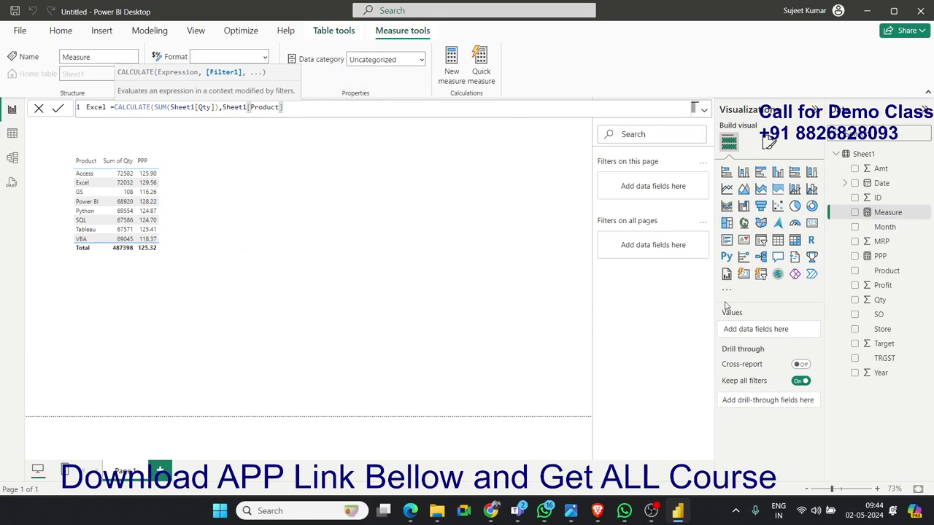
text(="Acc)
text(e)
key(BackSpace)
key(BackSpace)
key(BackSpace)
key(BackSpace)
text(Excel)
text("))
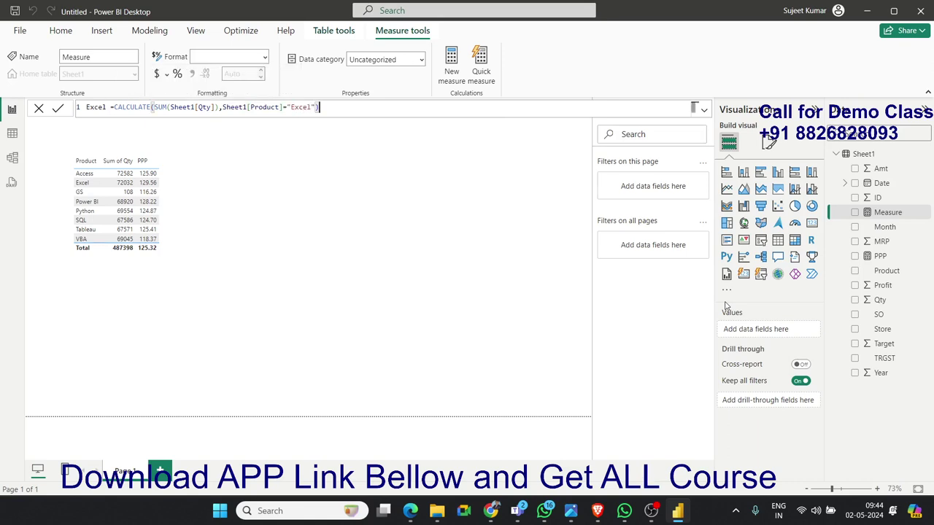
key(BackSpace)
text())
key(Return)
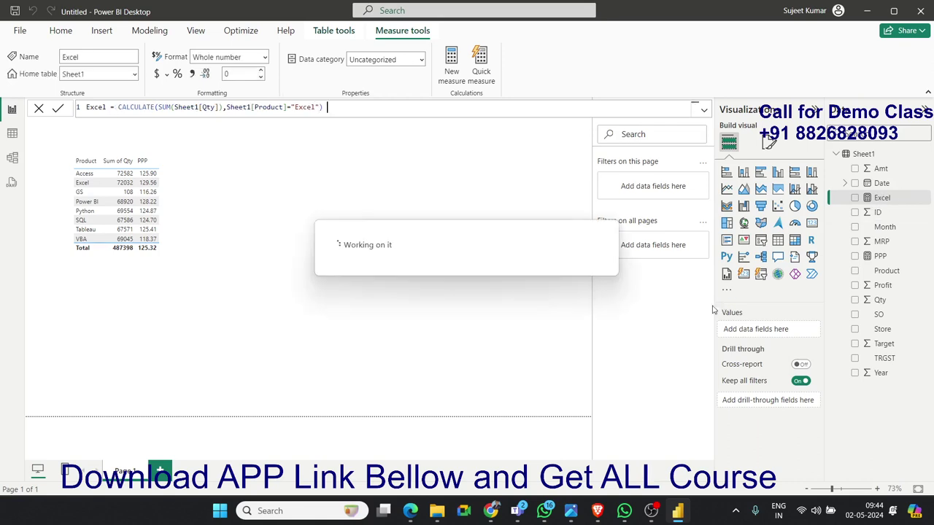
Show the Excel measure on a new resized card reading 72K at the top right.
click(812, 224)
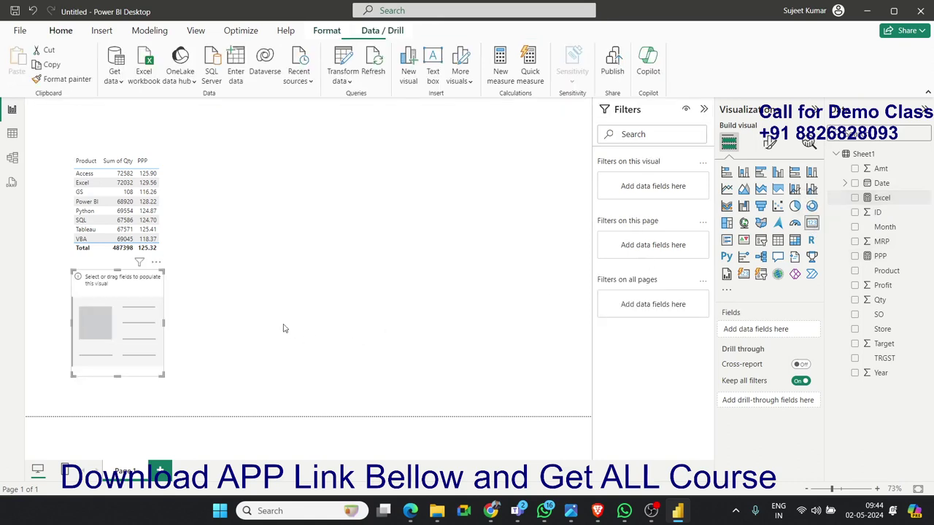
click(170, 323)
drag(495, 233, 494, 233)
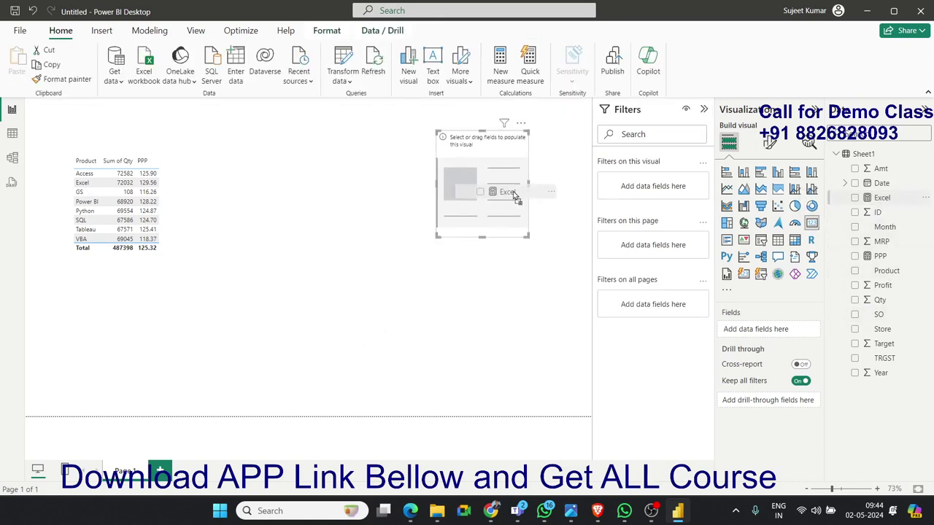
drag(881, 198, 491, 191)
drag(526, 235, 562, 158)
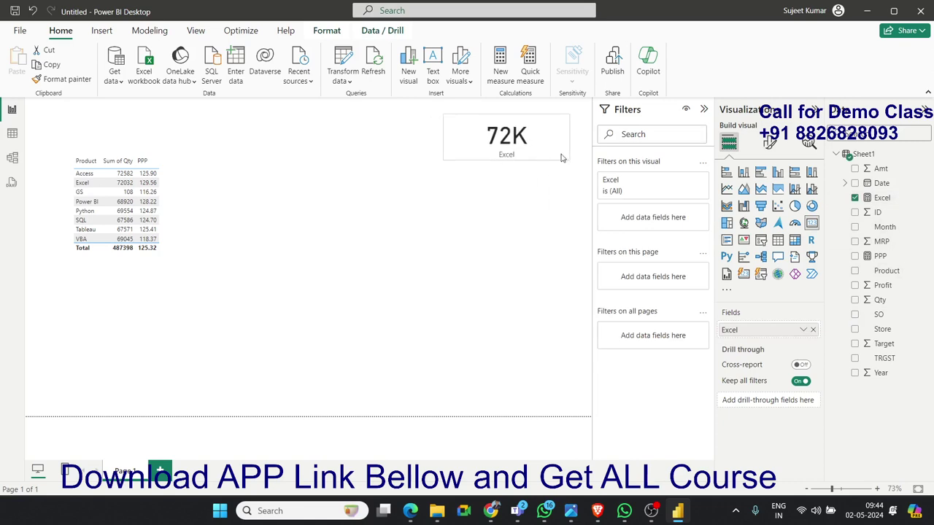
click(883, 198)
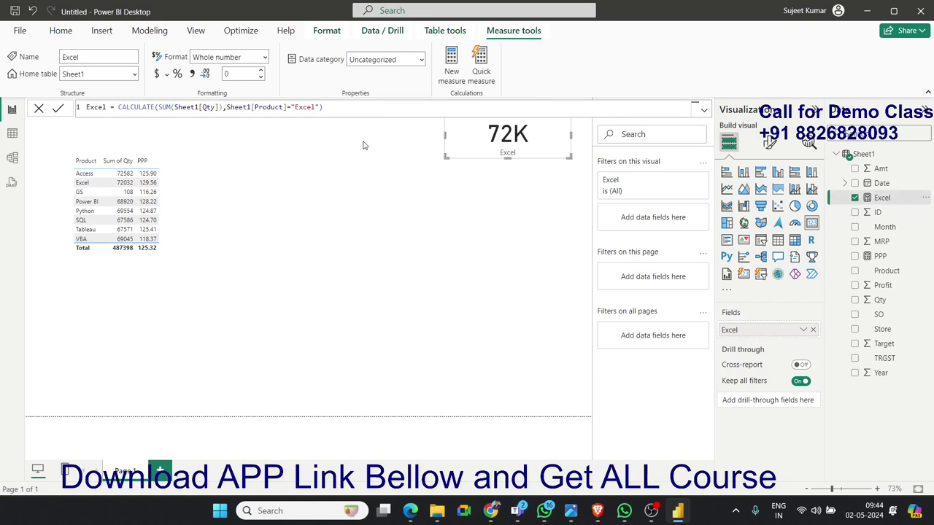
Add the condition Sheet1[MRP]>200 to the Excel measure, dropping its card to 48K.
click(354, 110)
key(BackSpace)
text(,)
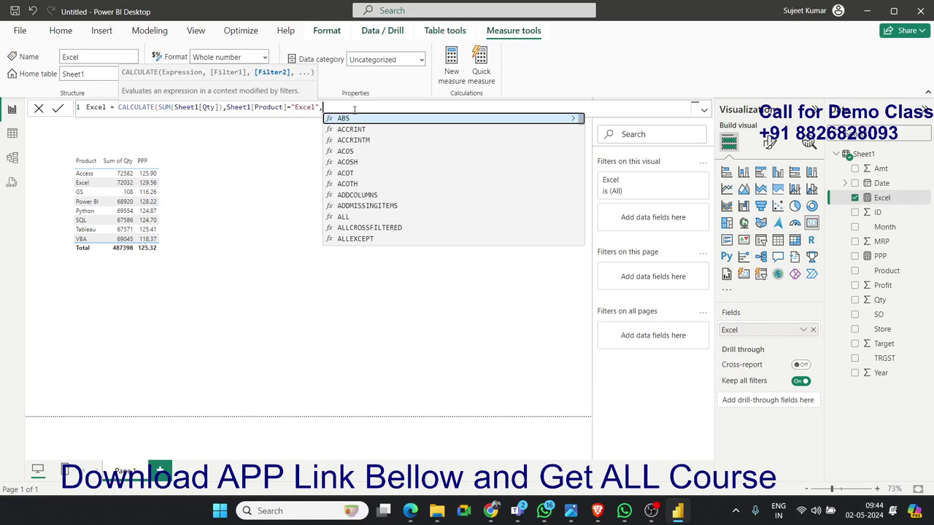
text(Sheet1[MRP])
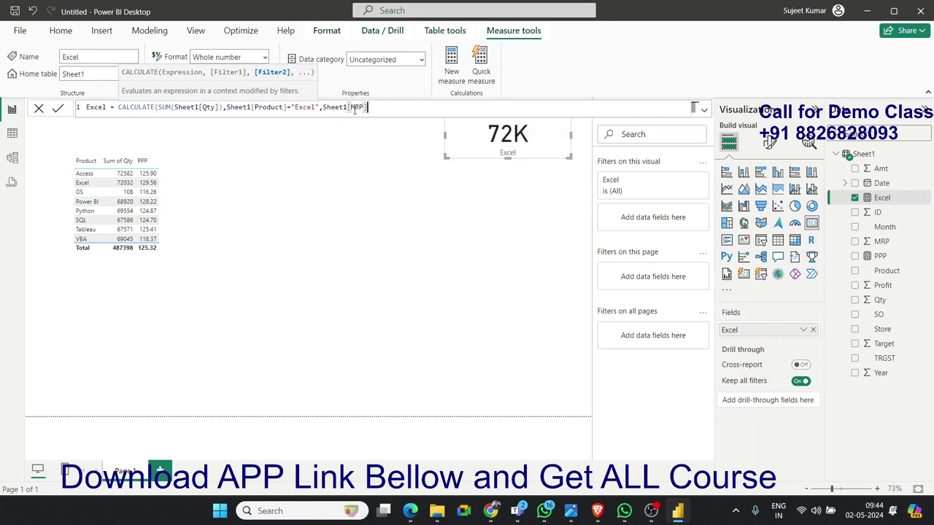
text(>200)
text())
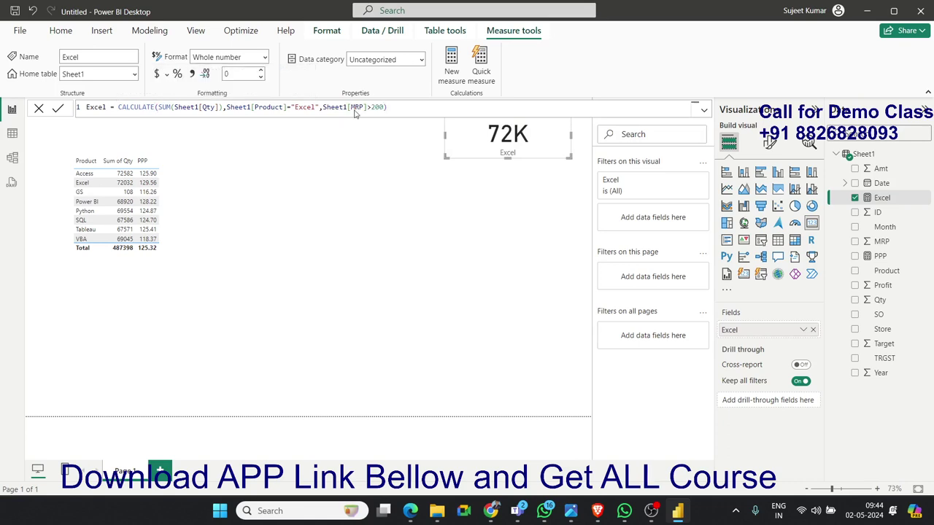
key(Return)
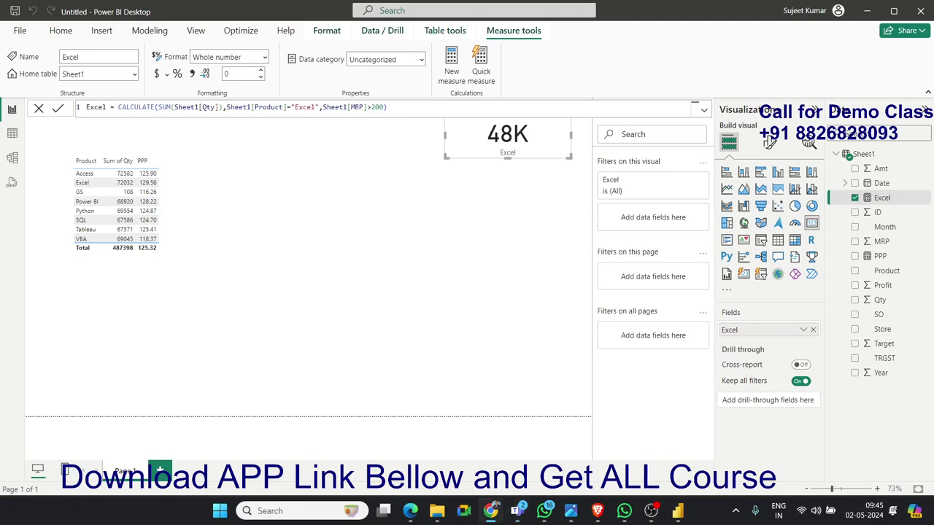
Inspect the CALCULATE formula, deselect the card, and drag out a new visual on the canvas.
double_click(136, 108)
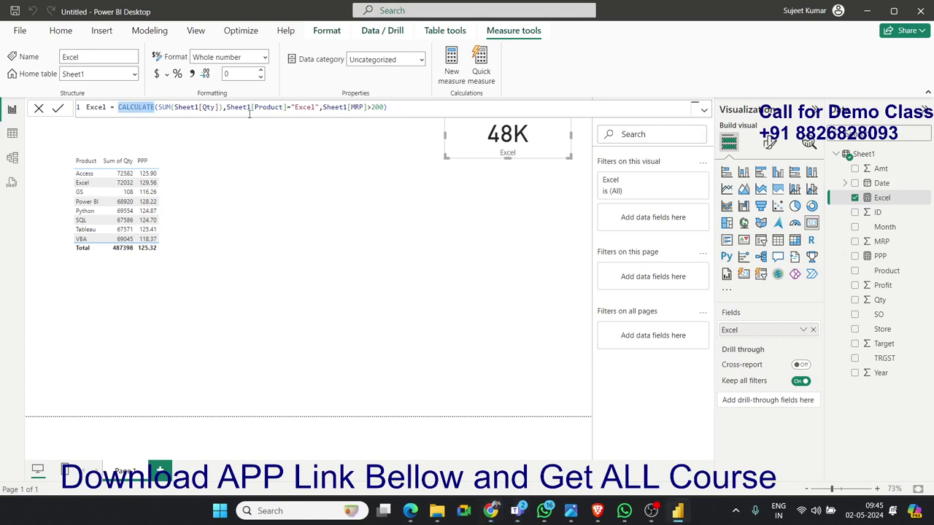
click(410, 111)
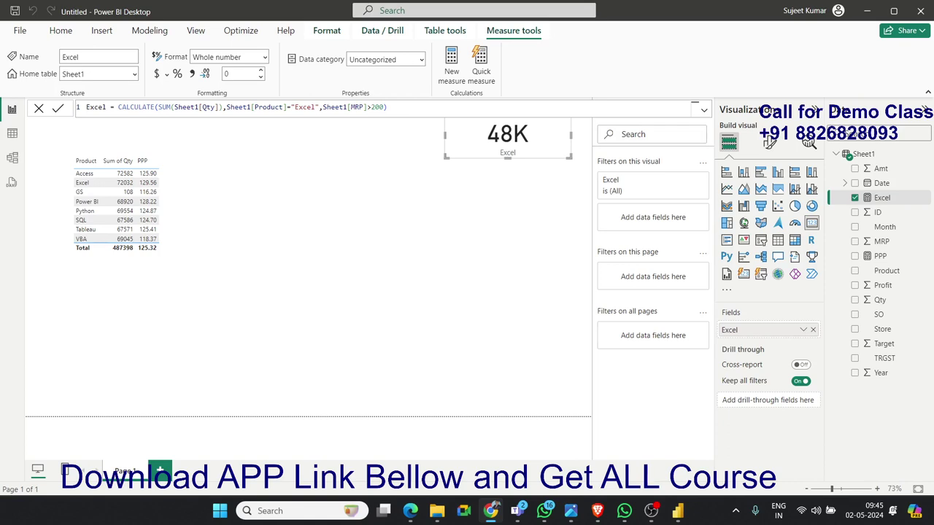
click(499, 207)
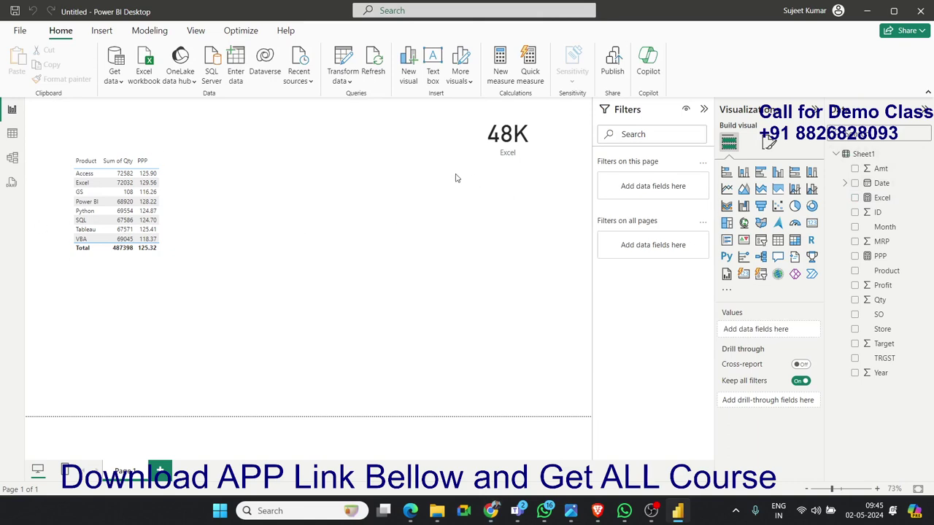
drag(453, 171, 582, 223)
Add a new card visual in the page centre and put the MRP field in it.
click(809, 229)
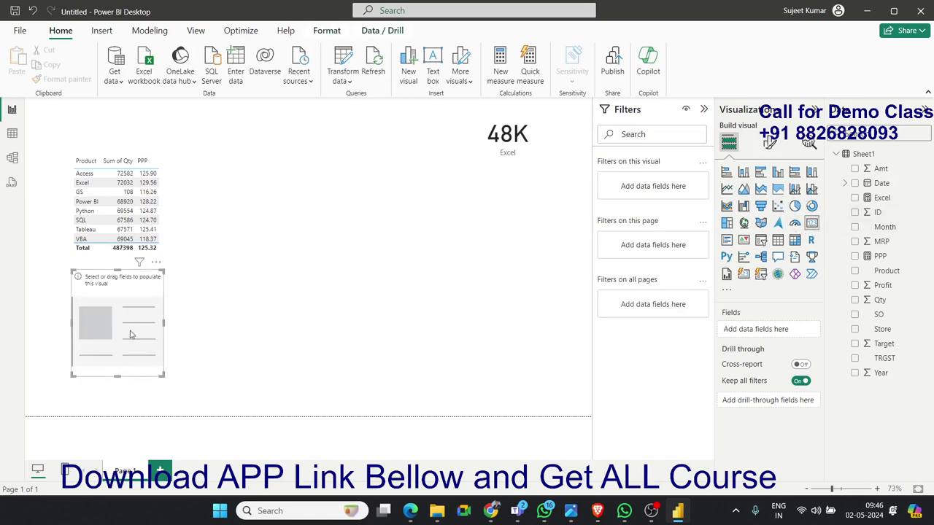
drag(113, 332, 414, 260)
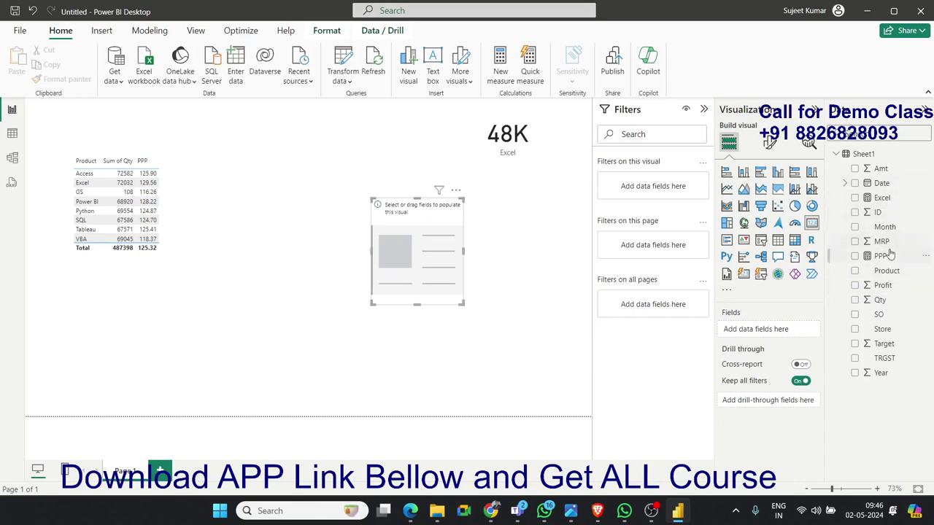
drag(892, 246, 453, 270)
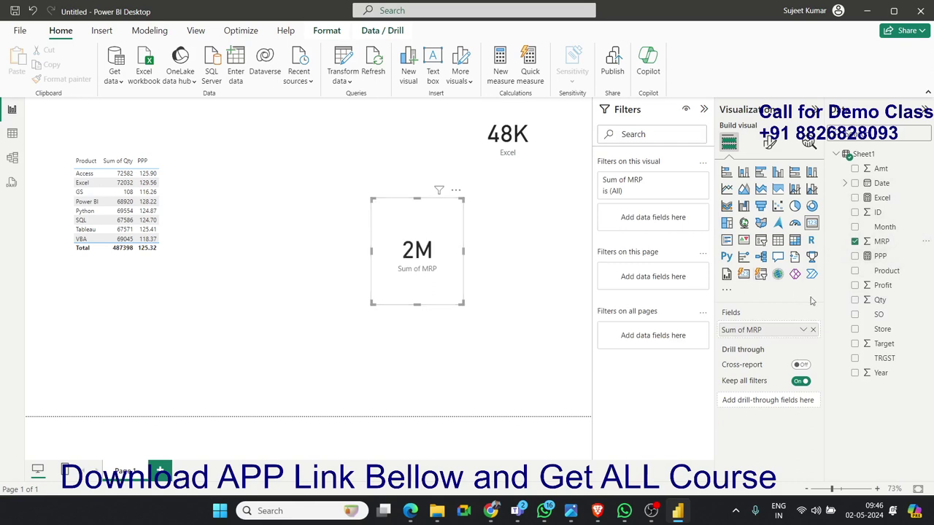
Change the card's aggregation from Sum to Maximum so it reads 400, and shrink it.
click(804, 330)
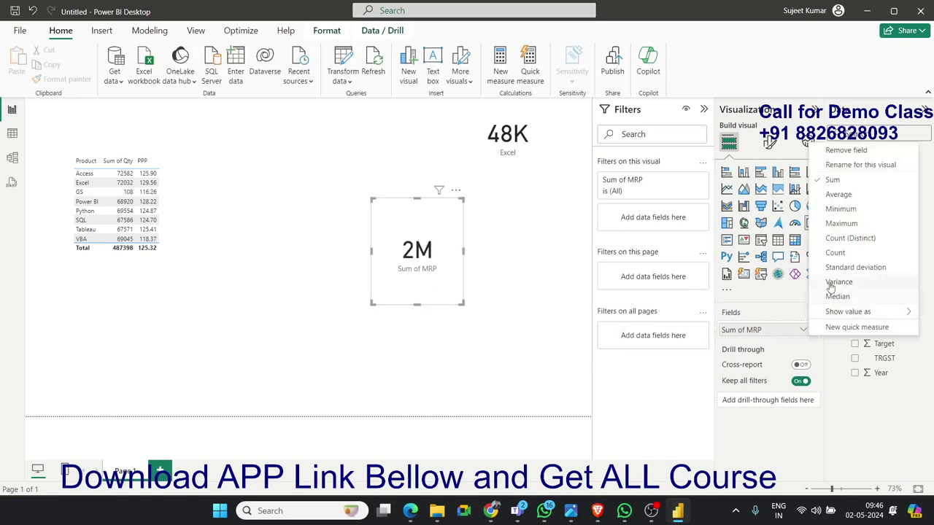
click(839, 212)
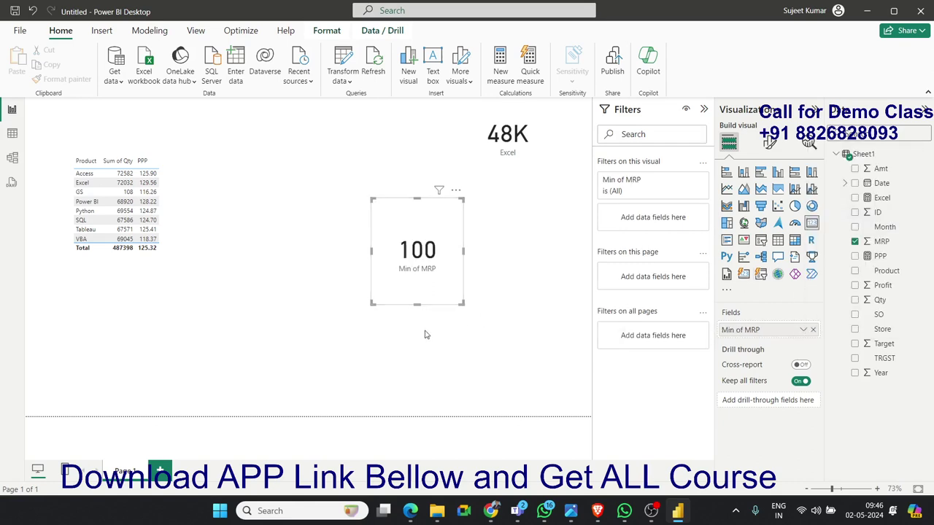
click(803, 330)
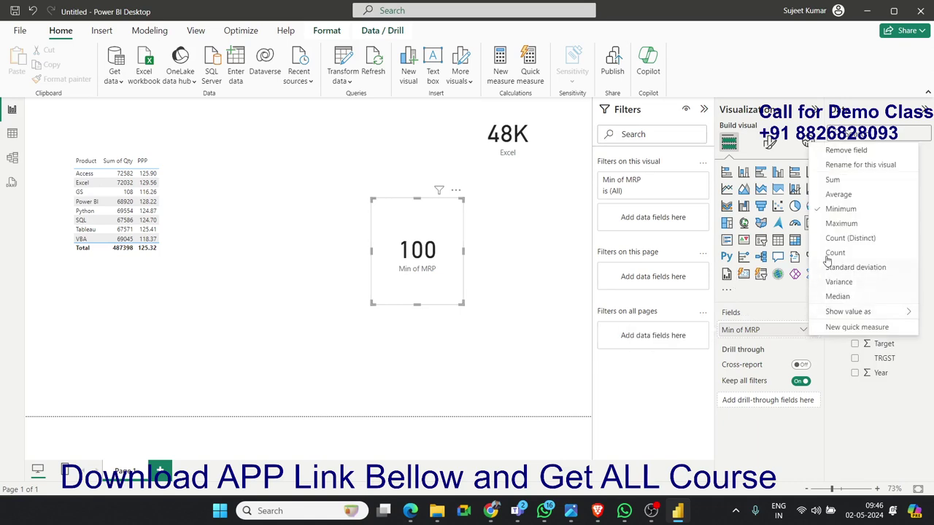
click(831, 225)
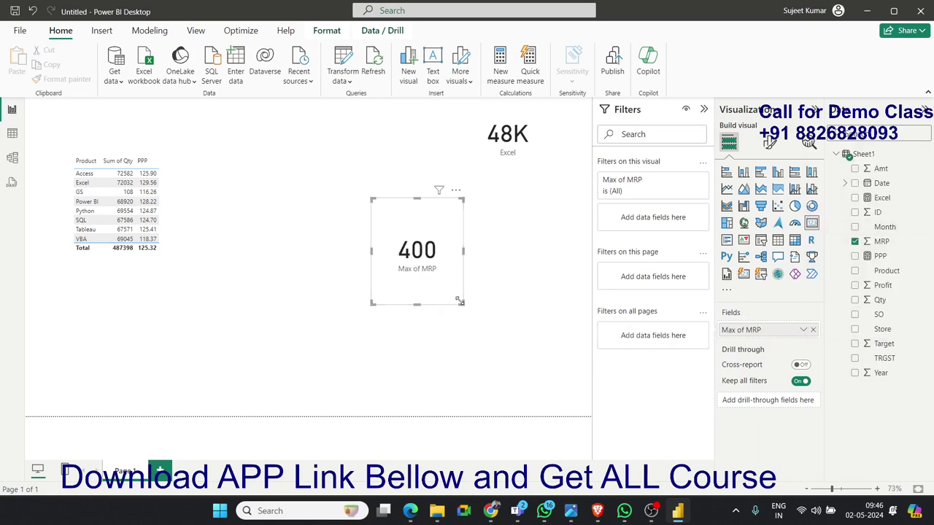
mouse_move(462, 303)
mouse_down()
mouse_move(435, 270)
mouse_move(349, 265)
mouse_up()
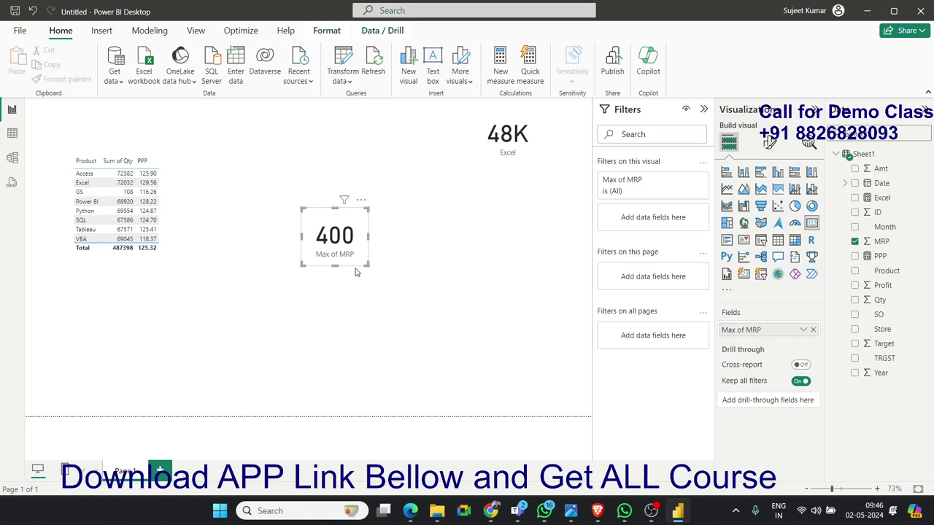
click(355, 272)
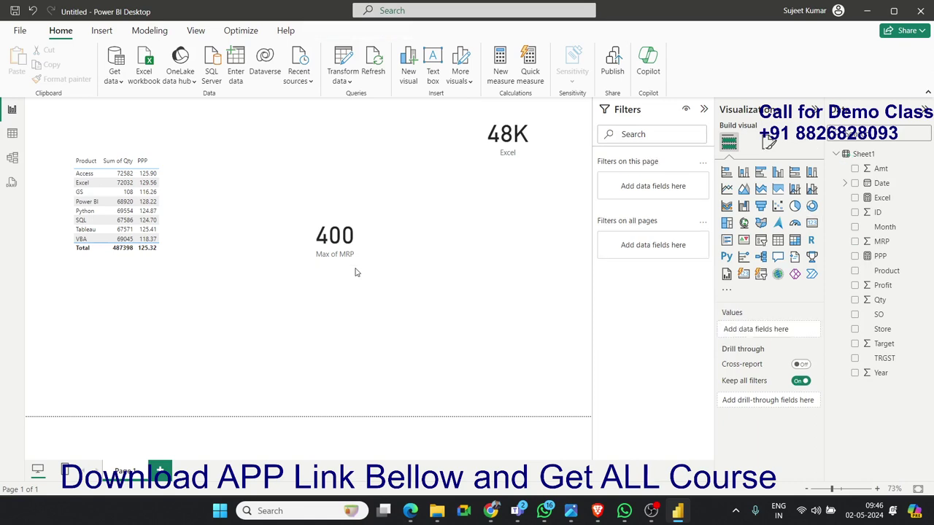
click(347, 262)
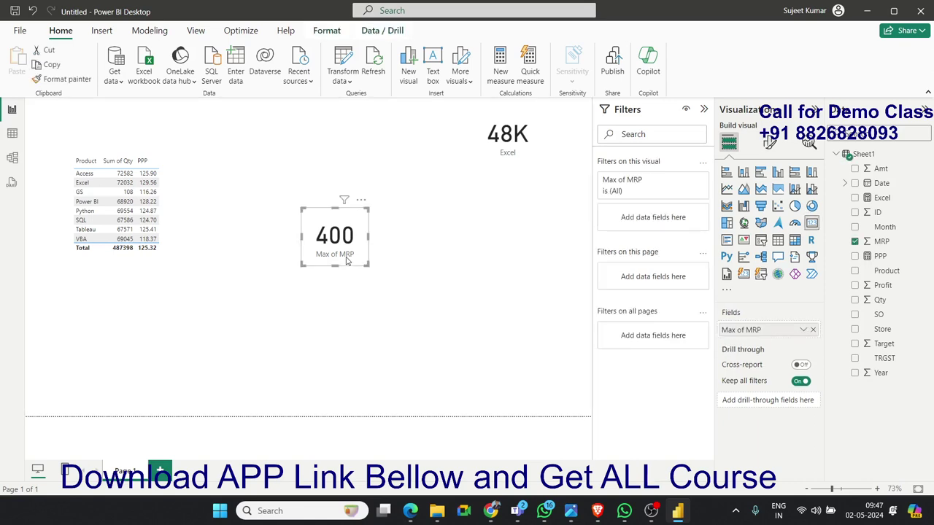
Delete the Max of MRP card and start a new measure named MaxQty.
key(Delete)
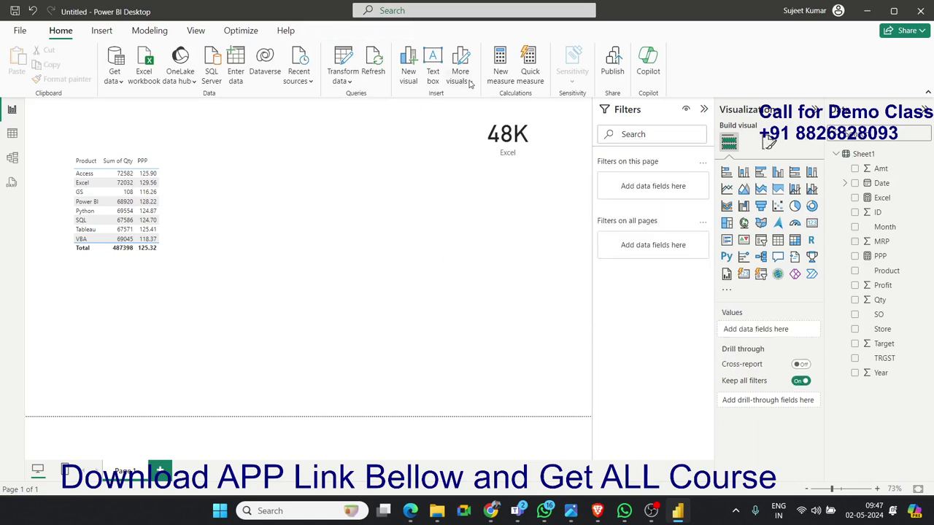
click(499, 76)
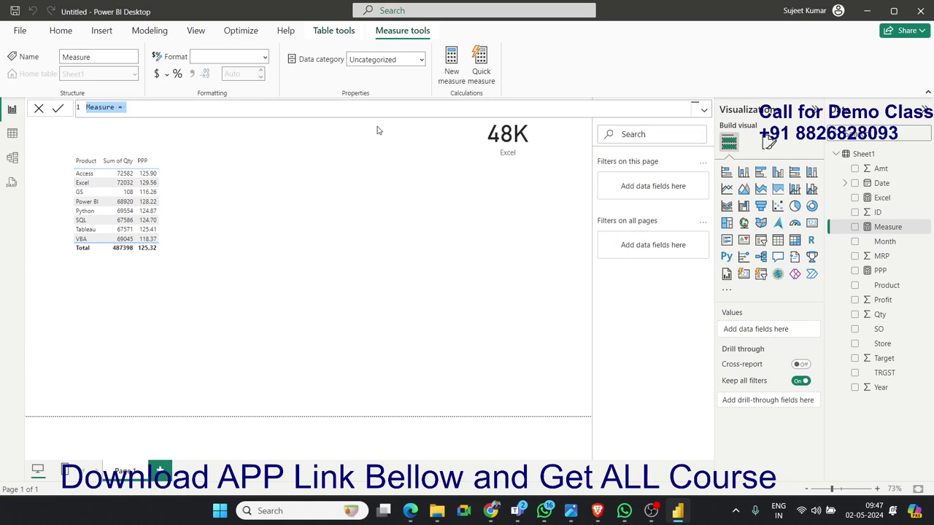
click(108, 107)
click(125, 108)
click(103, 108)
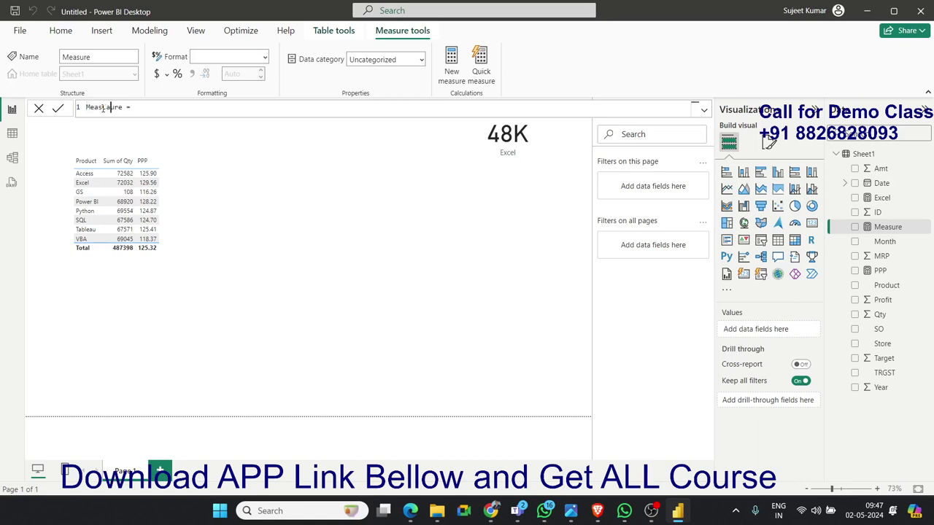
text(al)
key(ctrl+a)
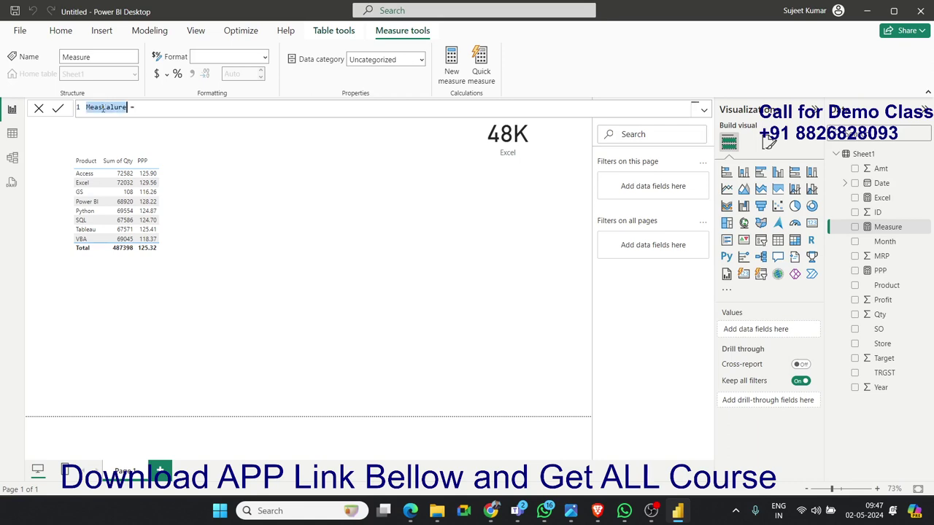
key(BackSpace)
text(Cal)
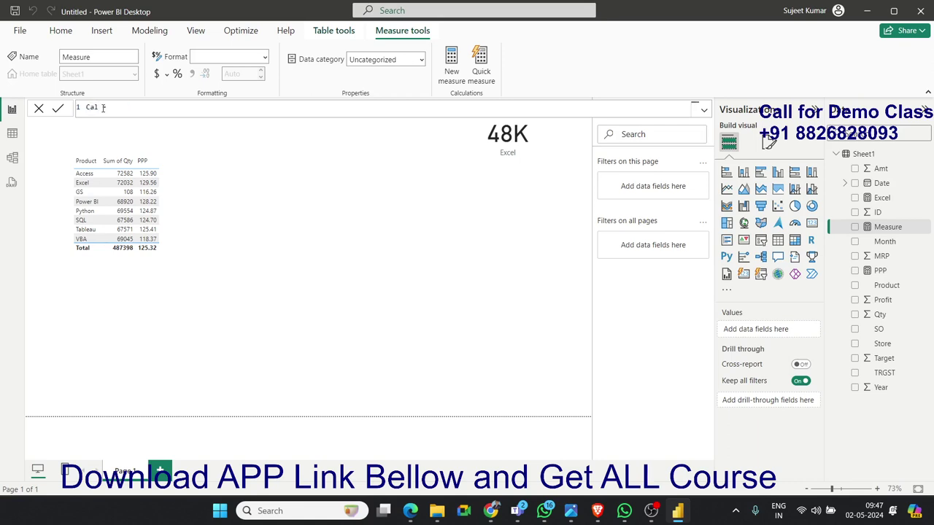
key(BackSpace)
key(BackSpace)
key(BackSpace)
text(M)
text(Ax)
key(BackSpace)
key(BackSpace)
text(a)
text(xQty)
Begin the formula as CALCULATE(SUM(Sheet1[Qty]),Sheet1[MRP].
click(152, 110)
text(sub)
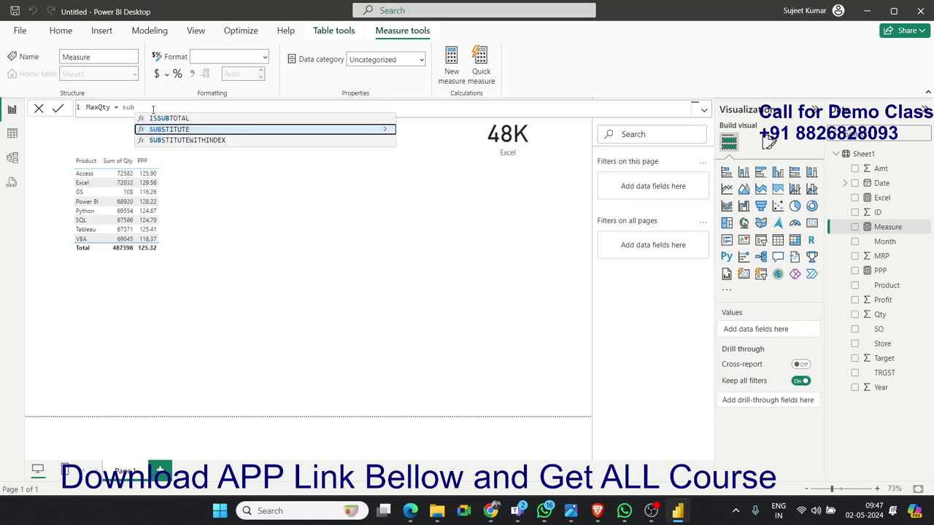
key(BackSpace)
key(BackSpace)
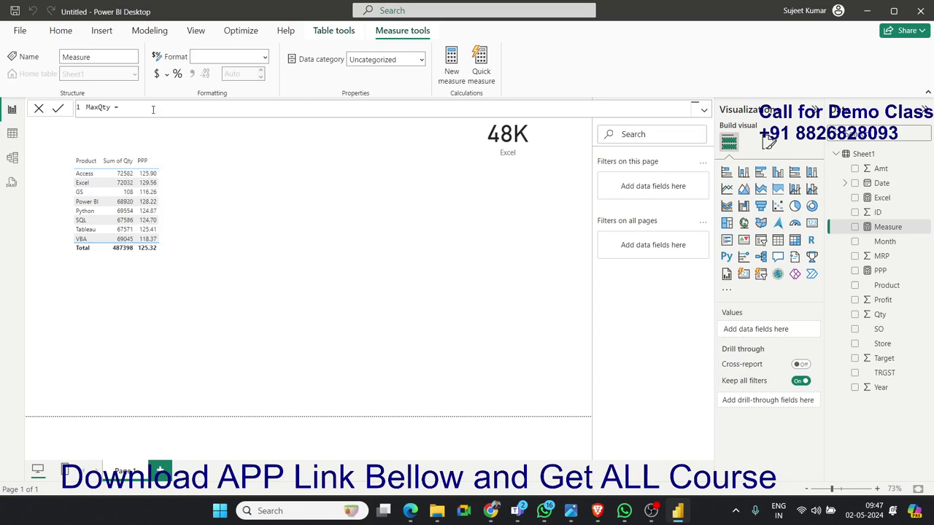
text(cal)
key(Tab)
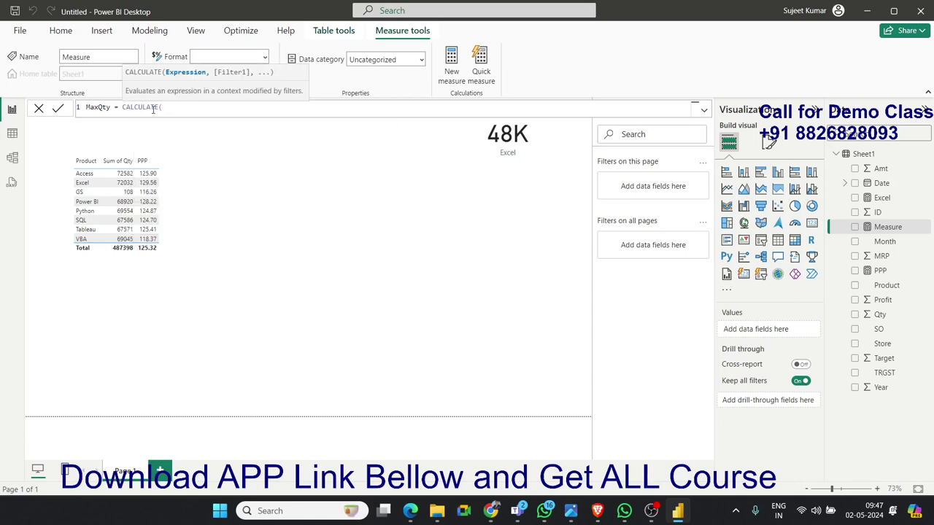
text(sum)
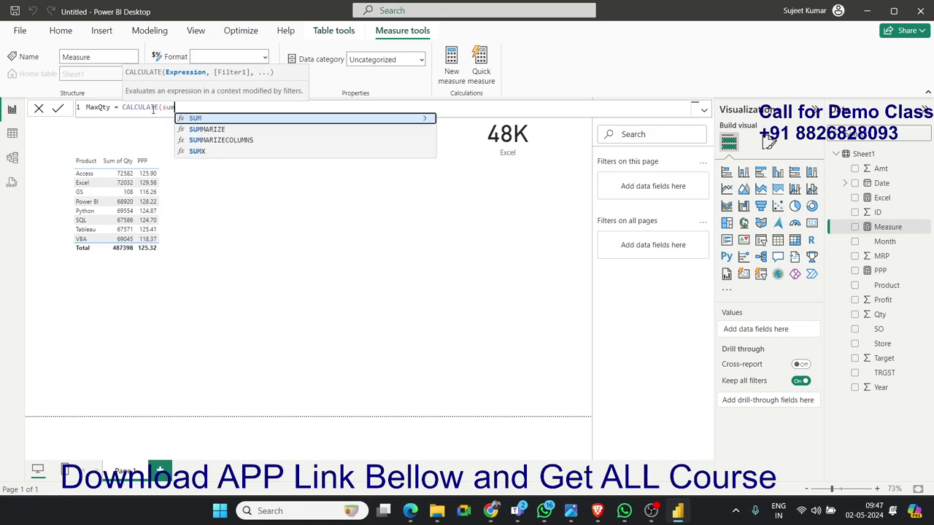
key(Tab)
text(qty)
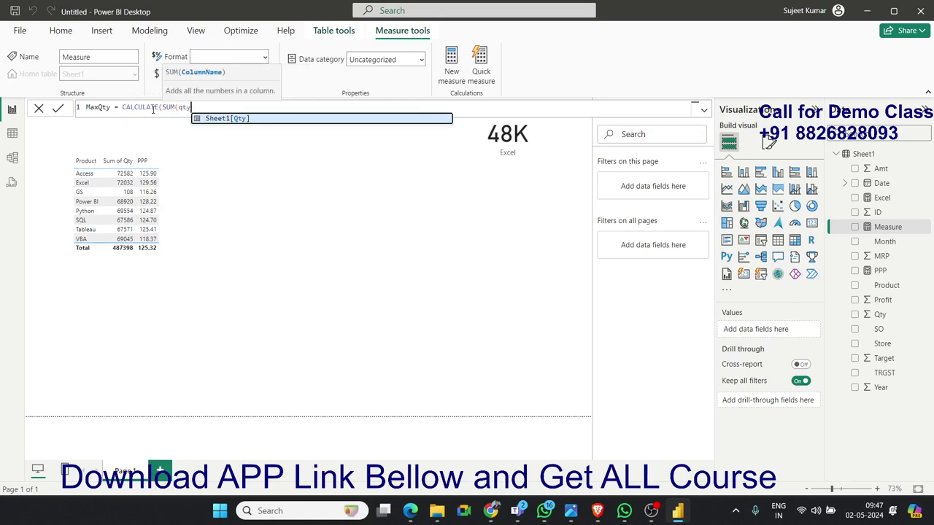
key(Tab)
text()))
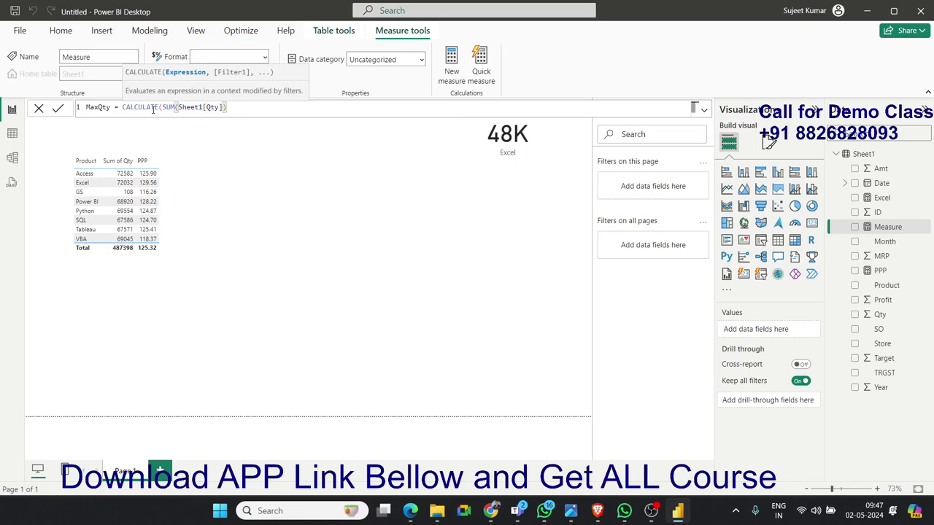
text(,mr)
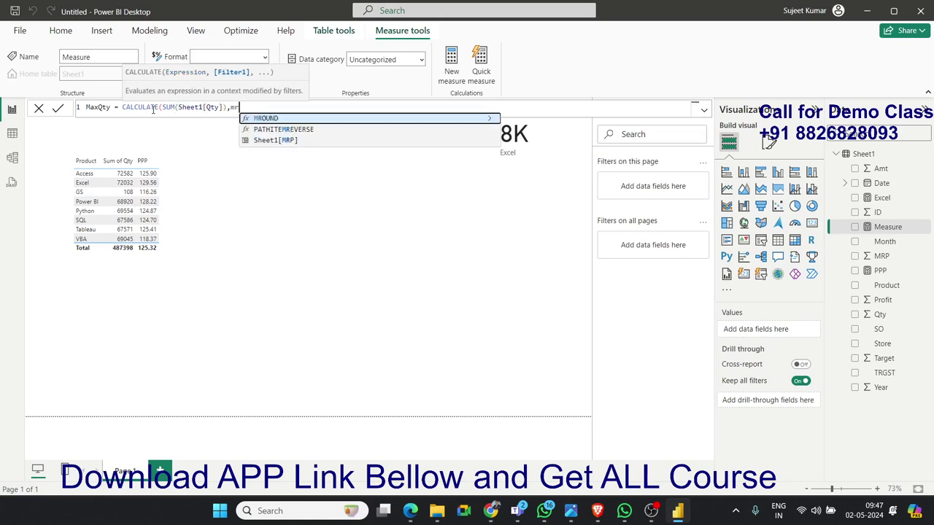
text(p)
key(Tab)
Finish the condition with =MAX(Sheet1[MRP])) and commit the MaxQty measure.
text(=)
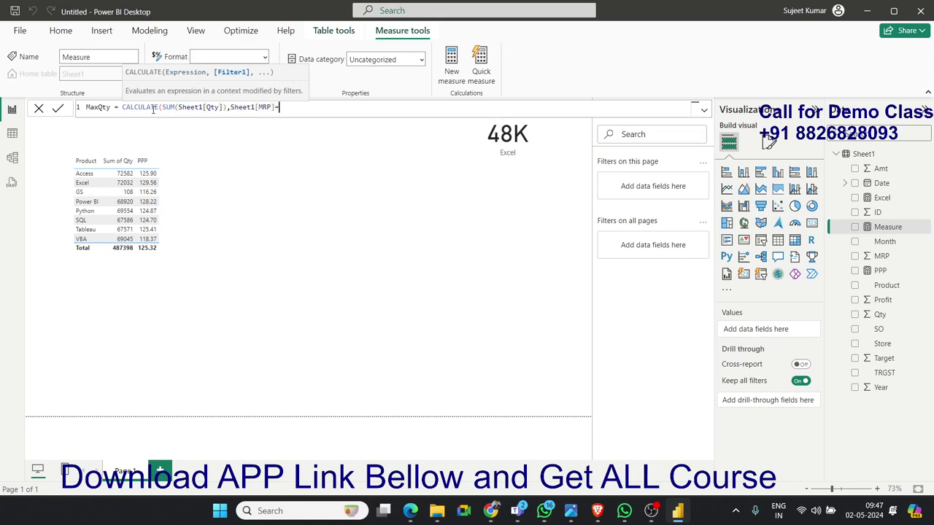
text(max()
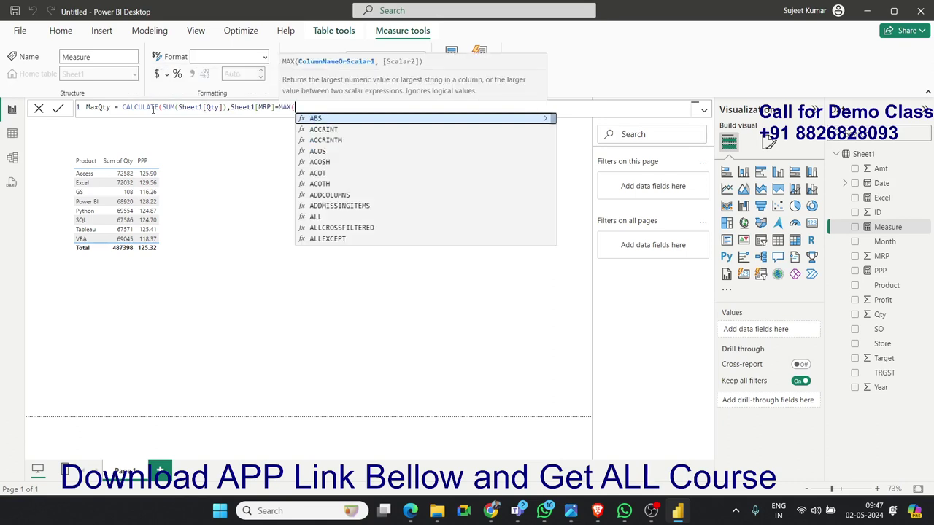
text(p)
key(BackSpace)
text(cump)
key(Tab)
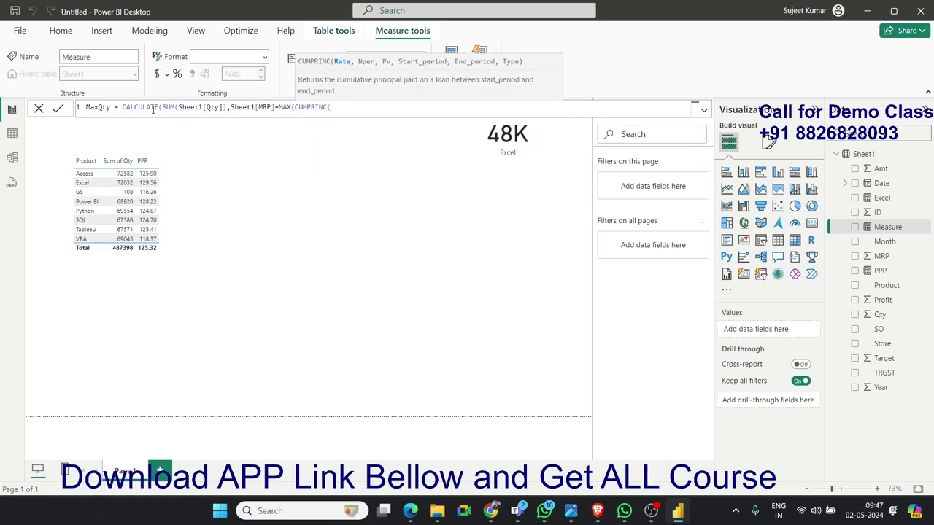
key(BackSpace)
key(BackSpace)
key(BackSpace)
key(BackSpace)
key(BackSpace)
key(BackSpace)
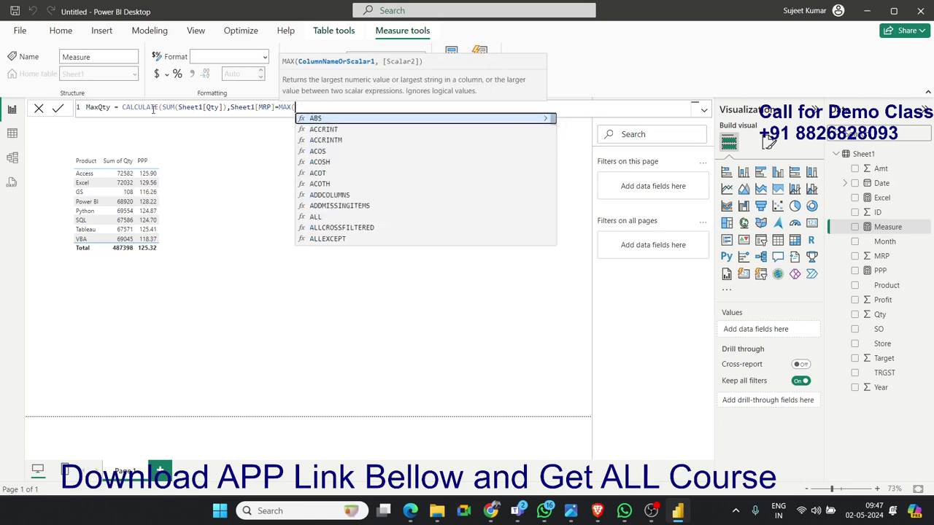
text(mrp)
key(Tab)
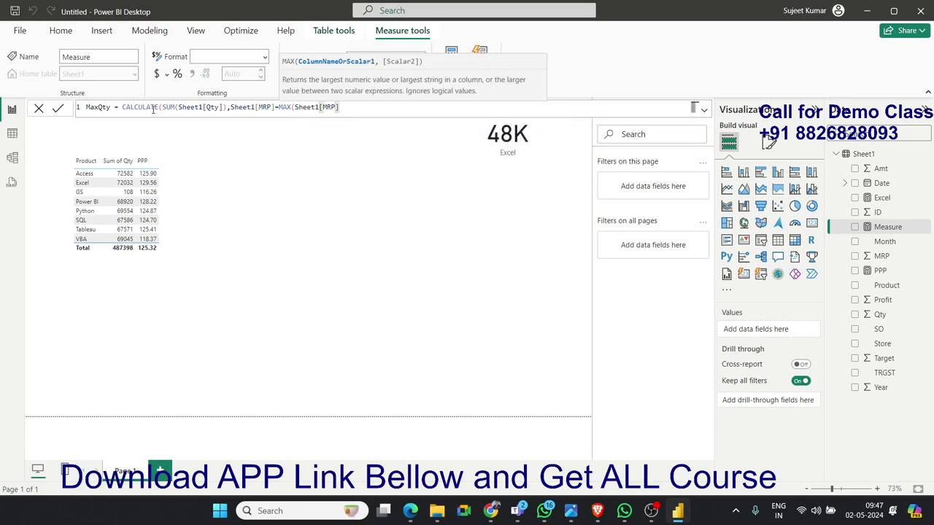
text()))
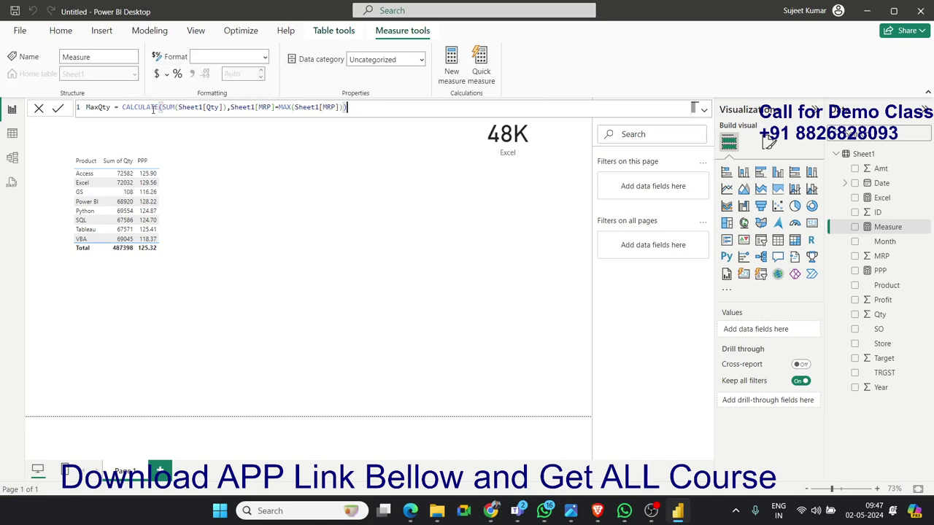
key(Return)
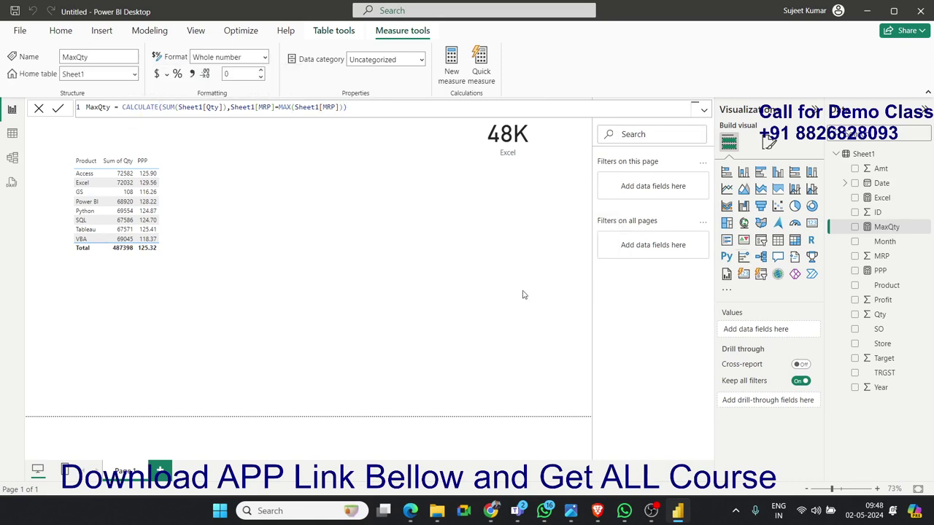
click(525, 296)
Add a MaxQty card reading 1645 under the 48K card, then insert an empty table visual.
click(811, 223)
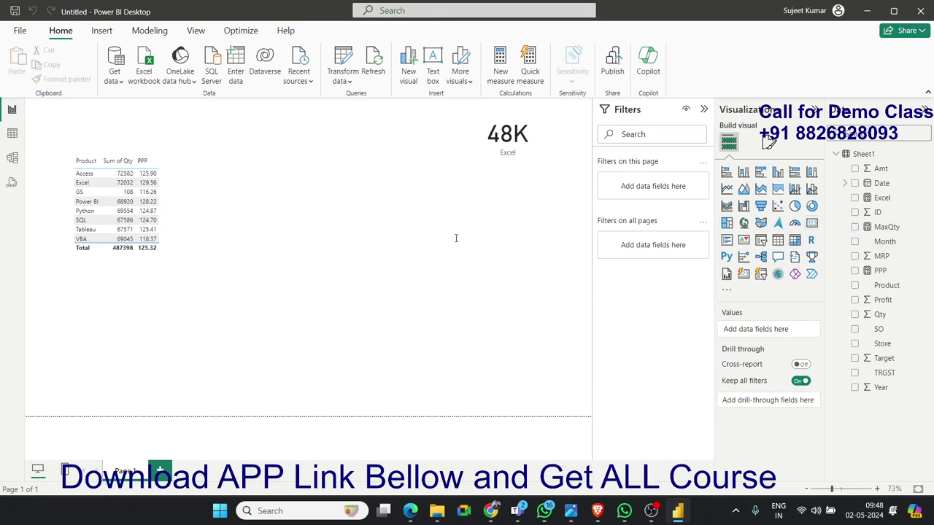
drag(94, 324, 401, 230)
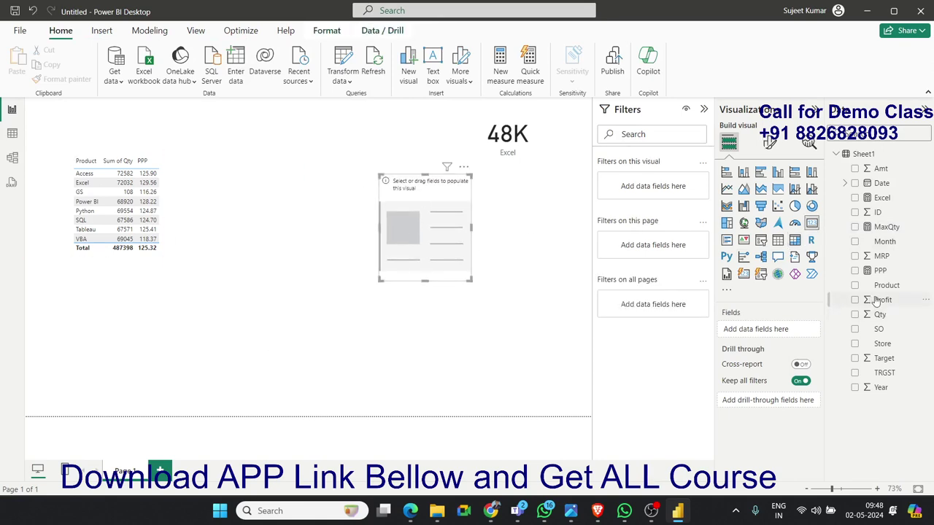
mouse_move(886, 227)
mouse_down()
mouse_move(454, 270)
mouse_move(471, 237)
mouse_move(554, 233)
mouse_up()
click(357, 308)
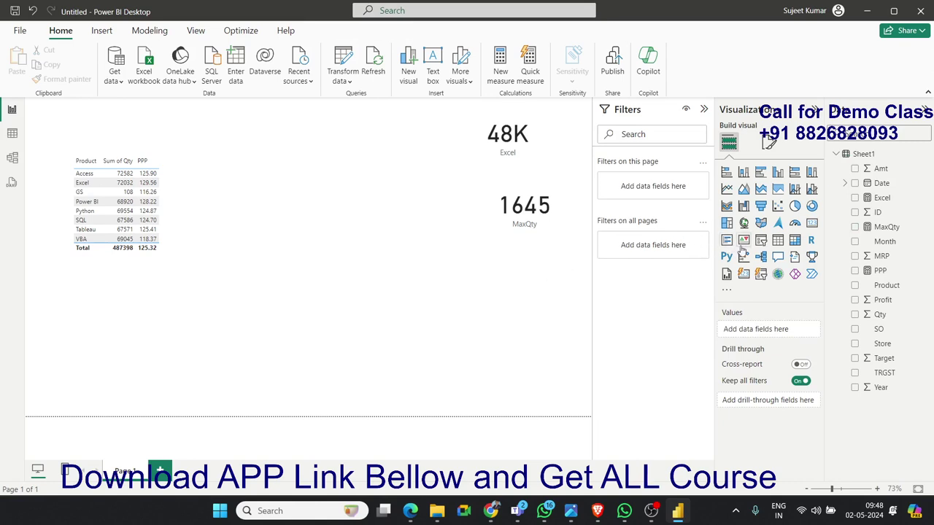
click(552, 219)
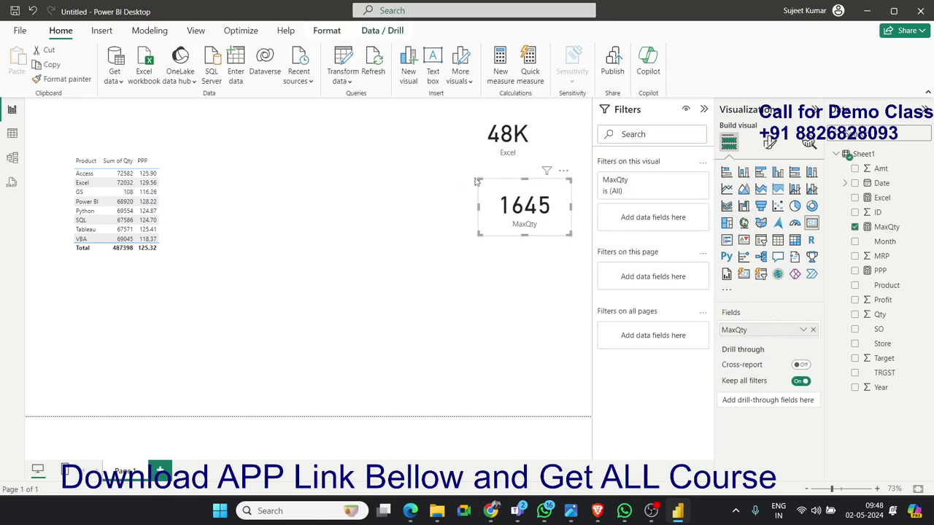
click(447, 309)
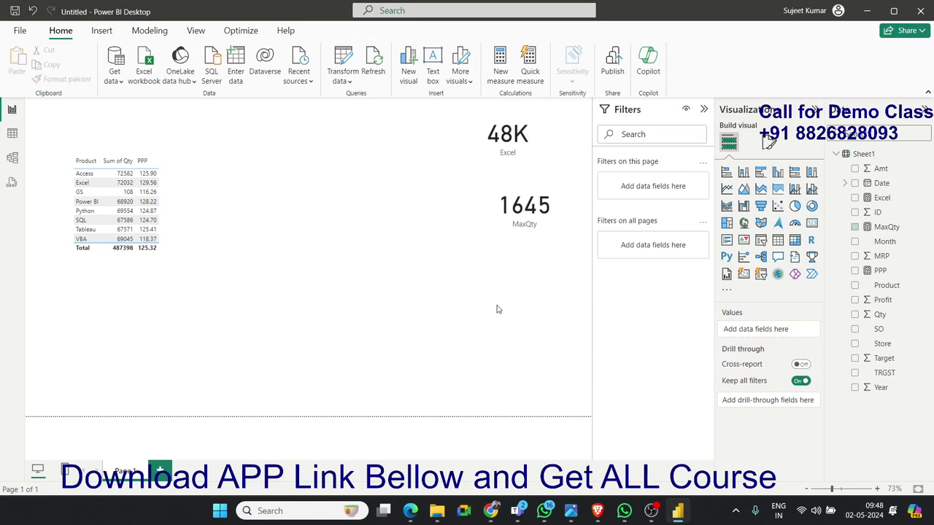
click(777, 240)
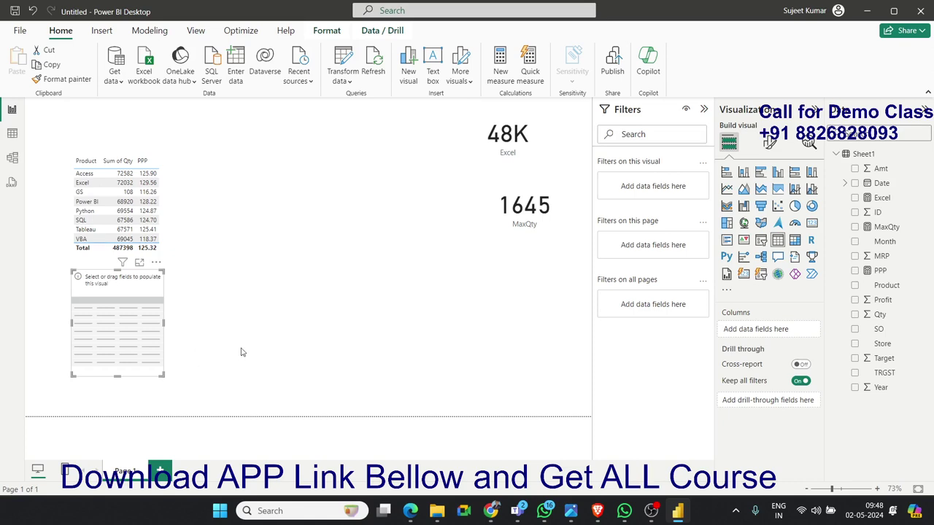
Add Product, Sum of Qty and MRP columns to the table, deleting an accidental MRP chart.
mouse_move(887, 287)
mouse_down()
mouse_move(248, 432)
mouse_move(157, 343)
mouse_up()
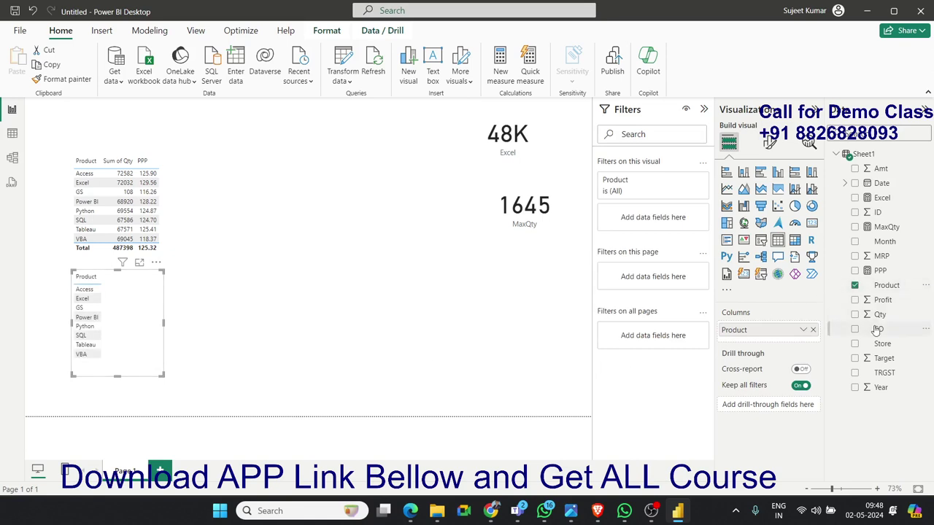
mouse_move(876, 330)
mouse_down()
mouse_move(135, 348)
mouse_move(182, 381)
mouse_up()
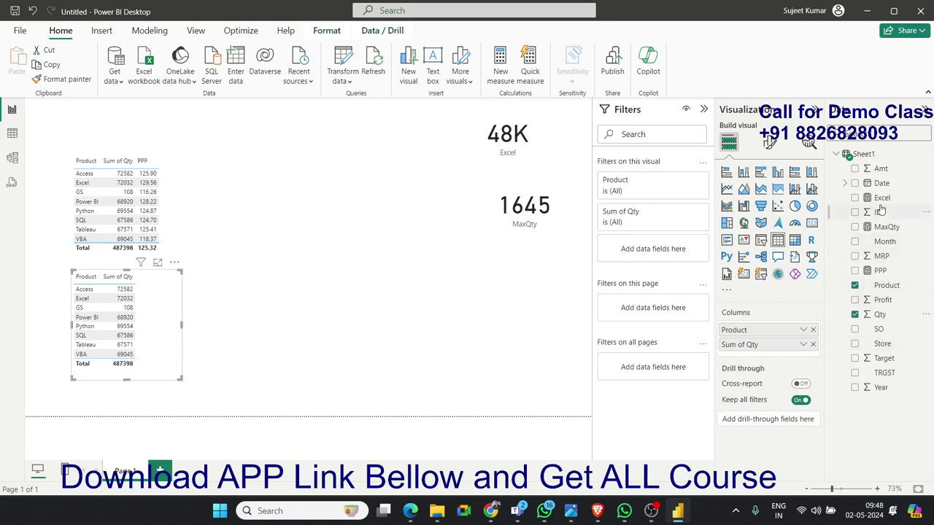
mouse_move(881, 256)
mouse_down()
mouse_move(207, 358)
mouse_move(358, 359)
mouse_up()
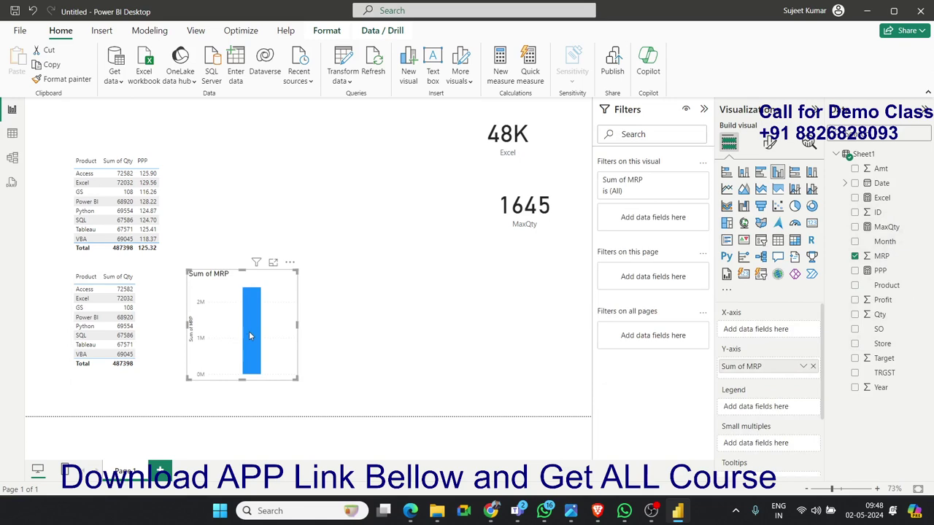
key(Delete)
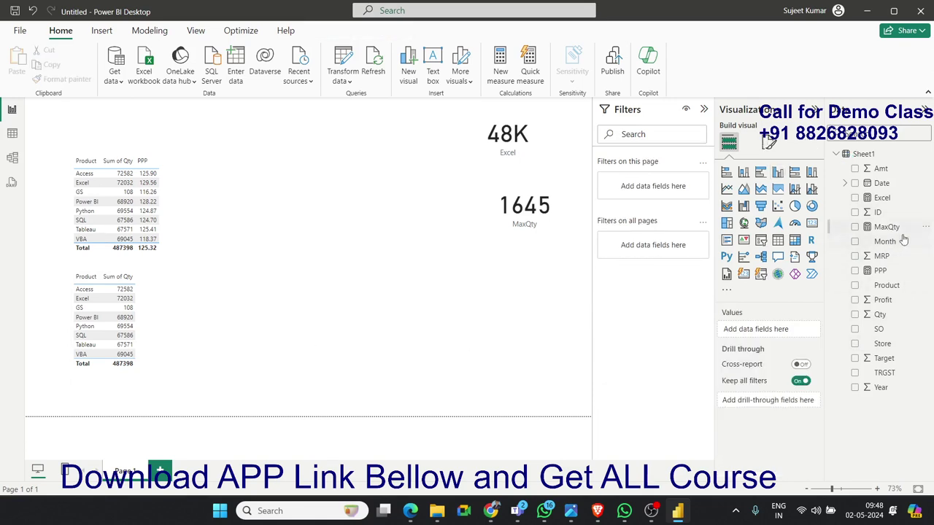
drag(883, 256, 135, 337)
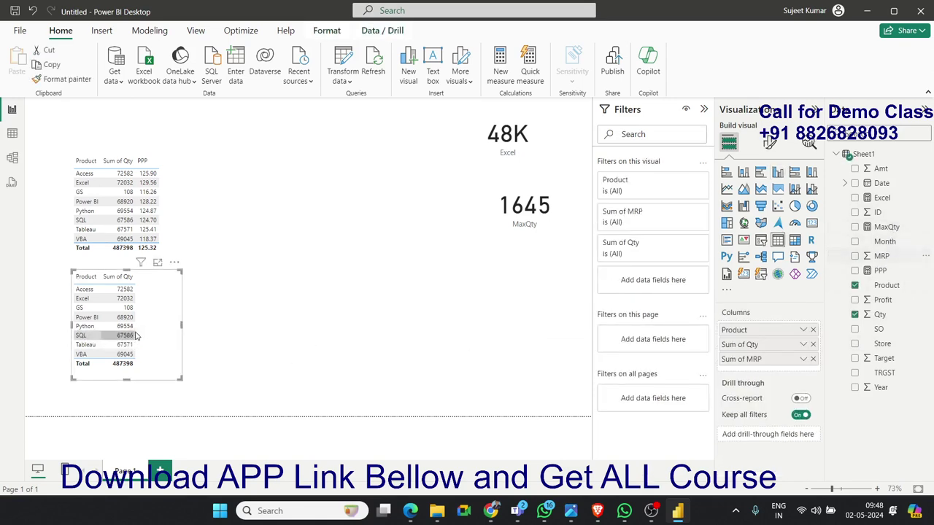
Set the MRP column to Maximum and add the MaxQty measure as a column.
click(803, 359)
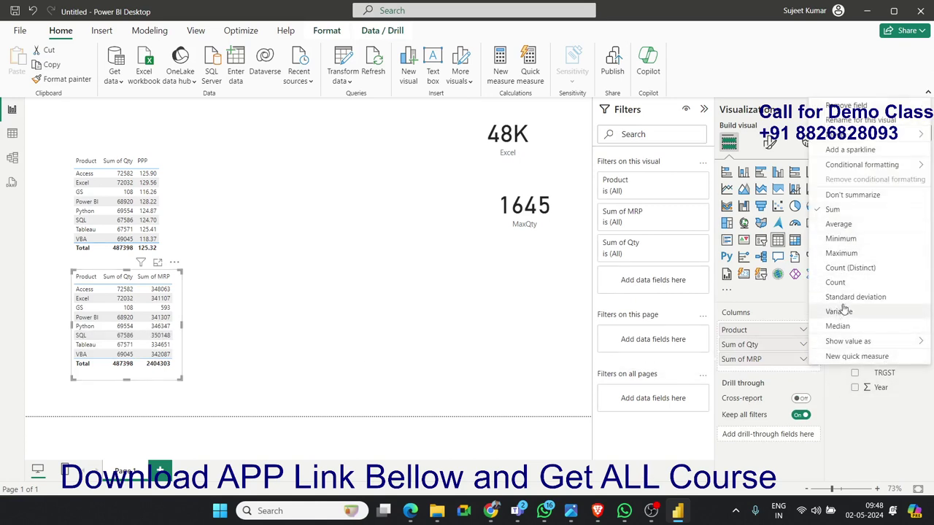
click(841, 239)
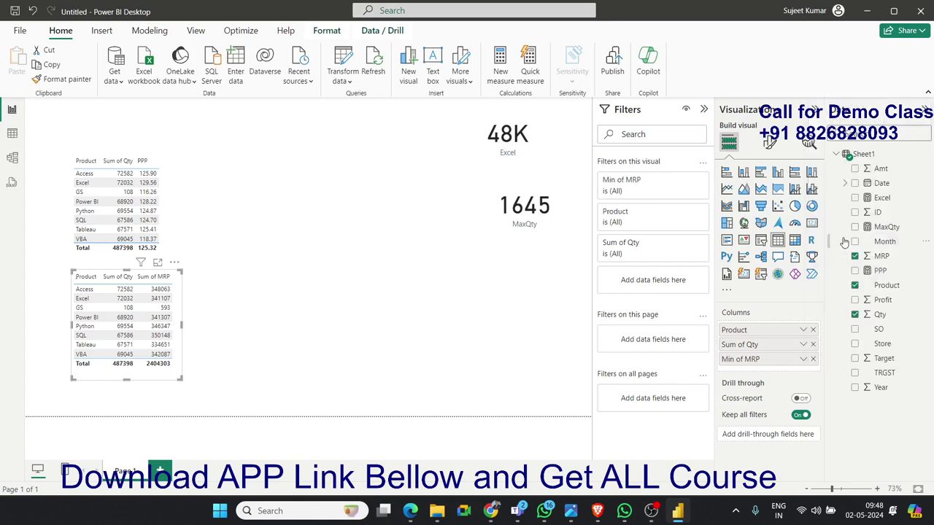
click(803, 359)
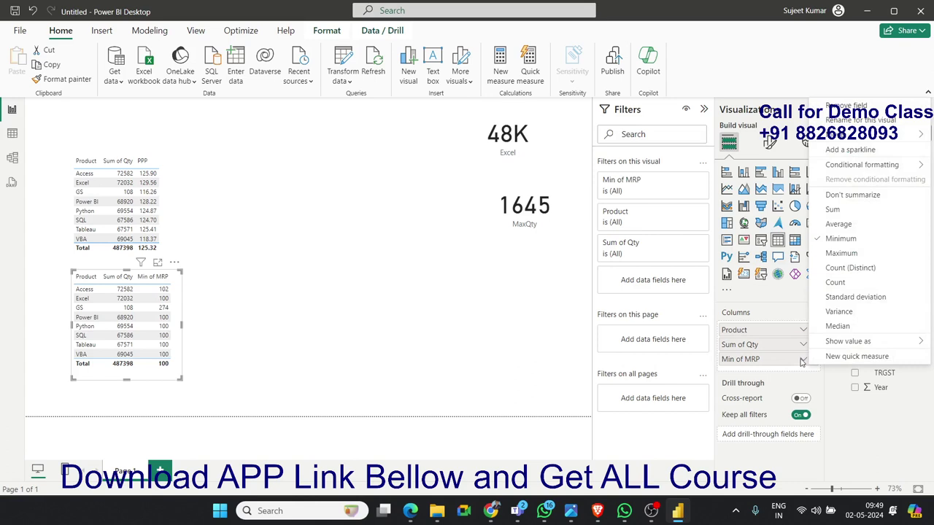
click(841, 253)
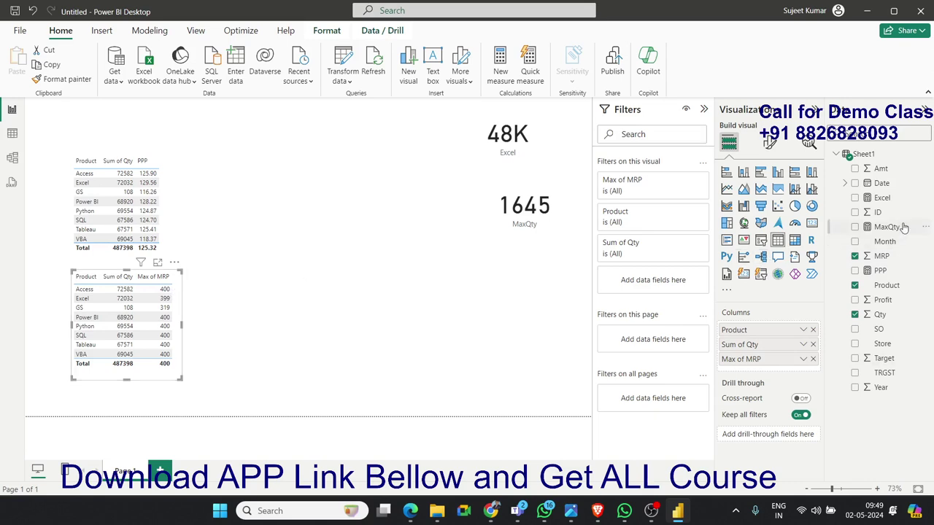
mouse_move(902, 229)
mouse_down()
mouse_move(815, 352)
mouse_move(175, 357)
mouse_move(214, 377)
mouse_up()
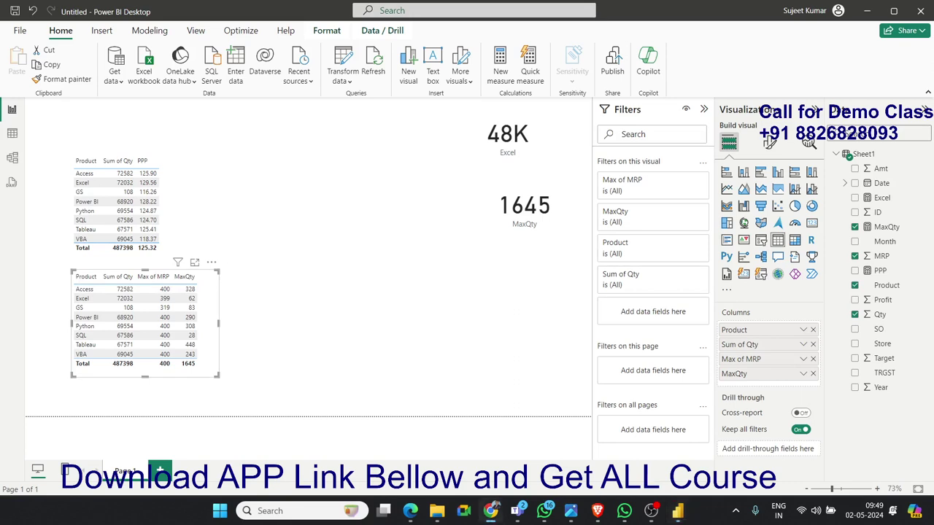
Select the 1645 card and display MaxQty's formula, highlighting its CALCULATE expression.
click(883, 227)
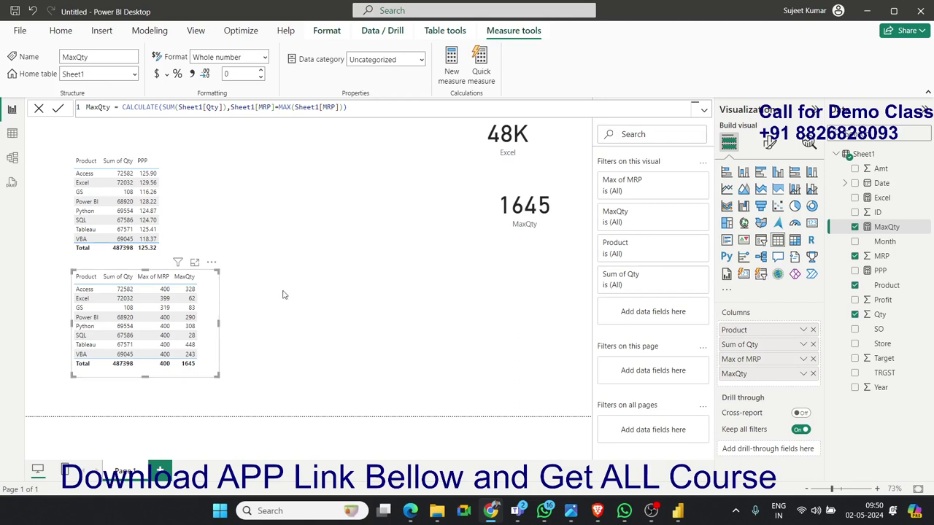
click(511, 295)
click(535, 228)
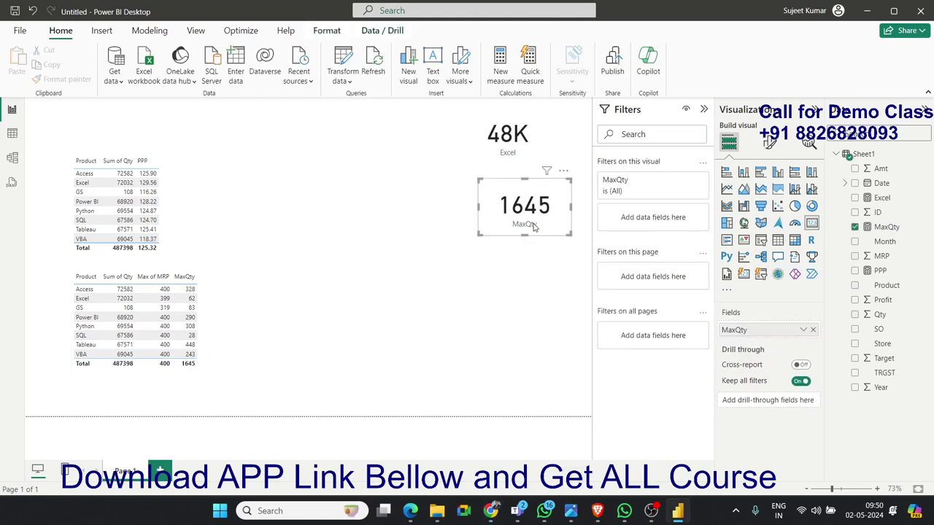
click(888, 227)
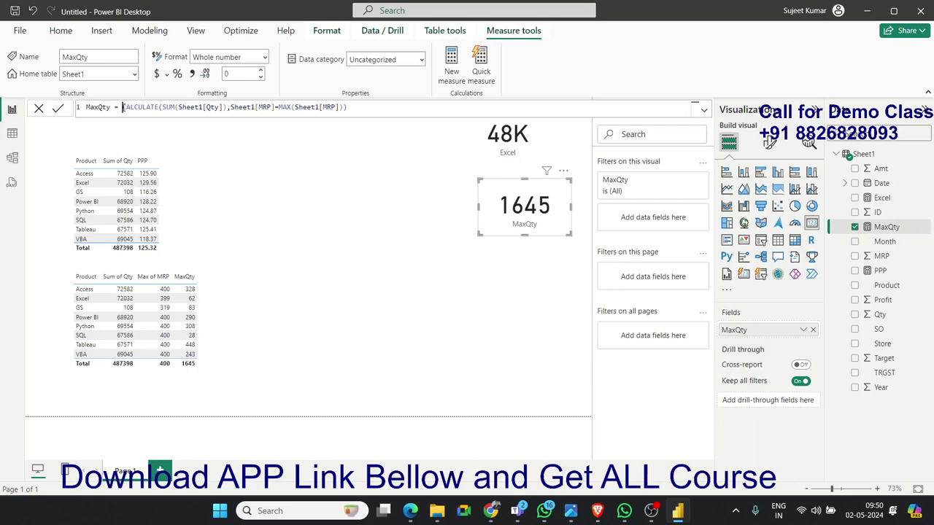
drag(123, 108, 403, 109)
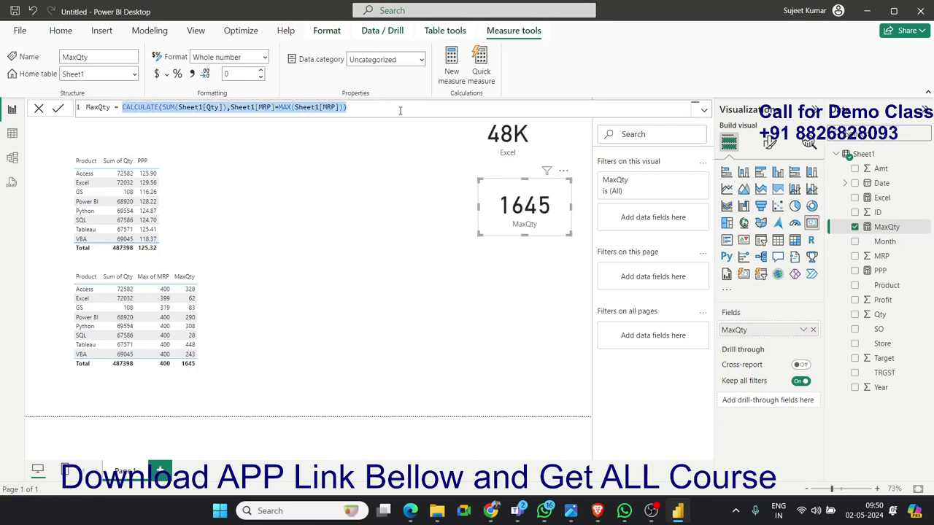
Append /SUM(Sheet1[Qty]) to the MaxQty formula and commit it.
click(413, 275)
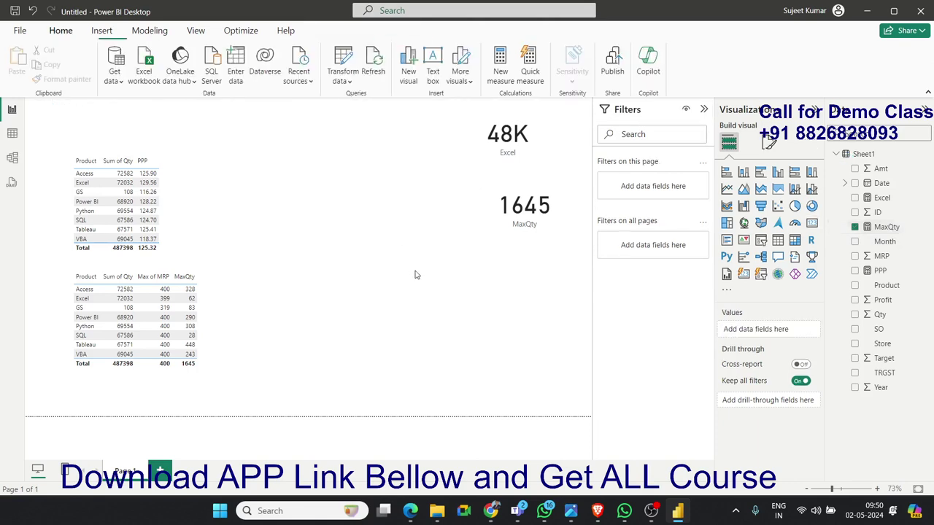
click(513, 227)
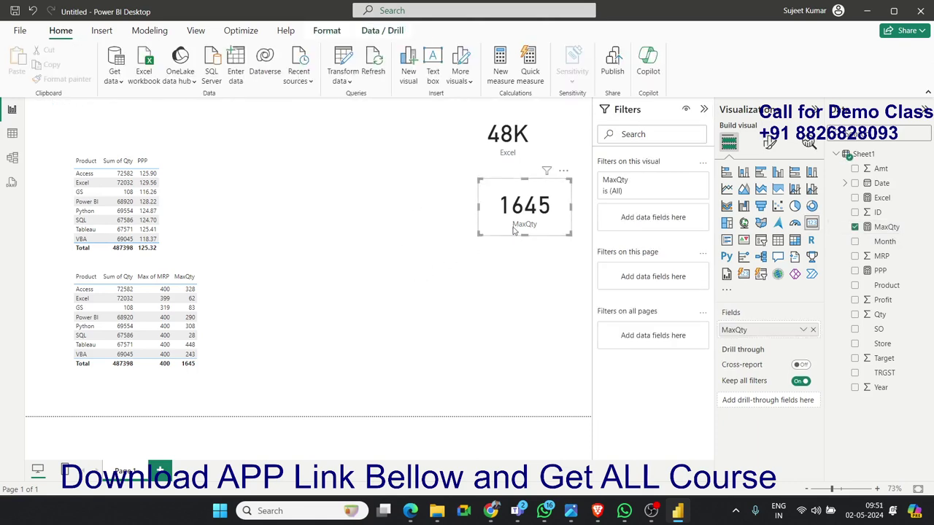
click(884, 229)
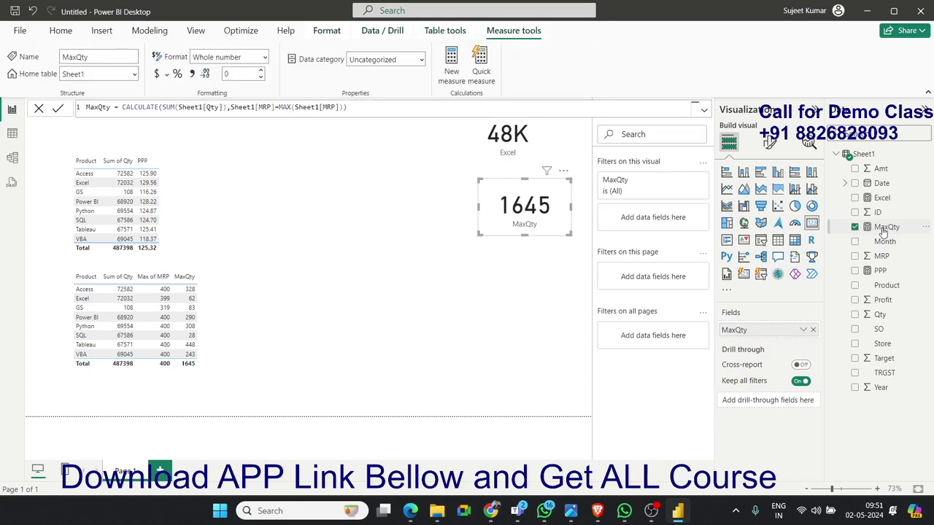
click(383, 108)
text(/sum)
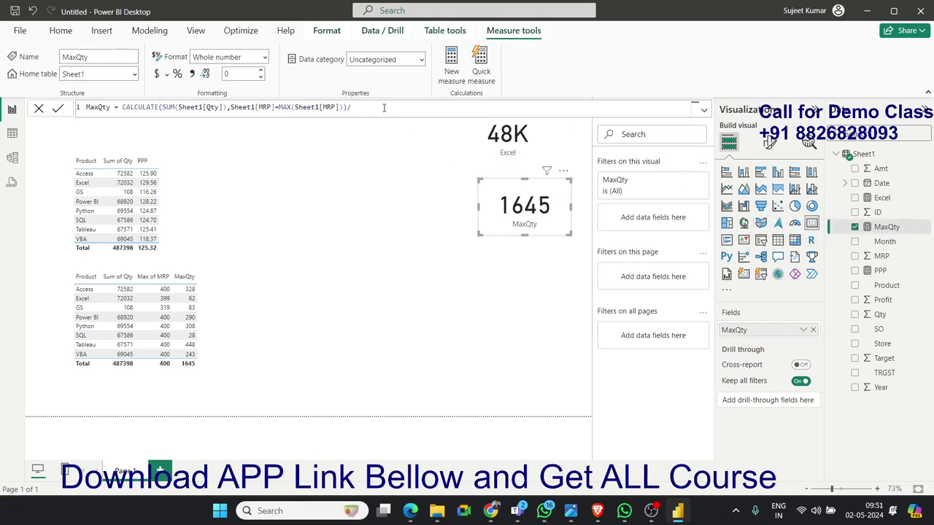
key(Tab)
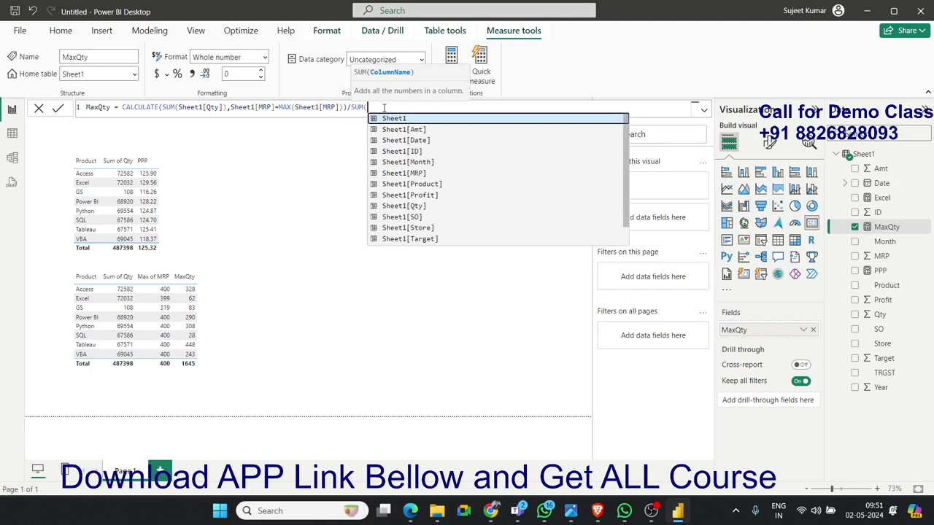
text(qty)
key(Tab)
text())
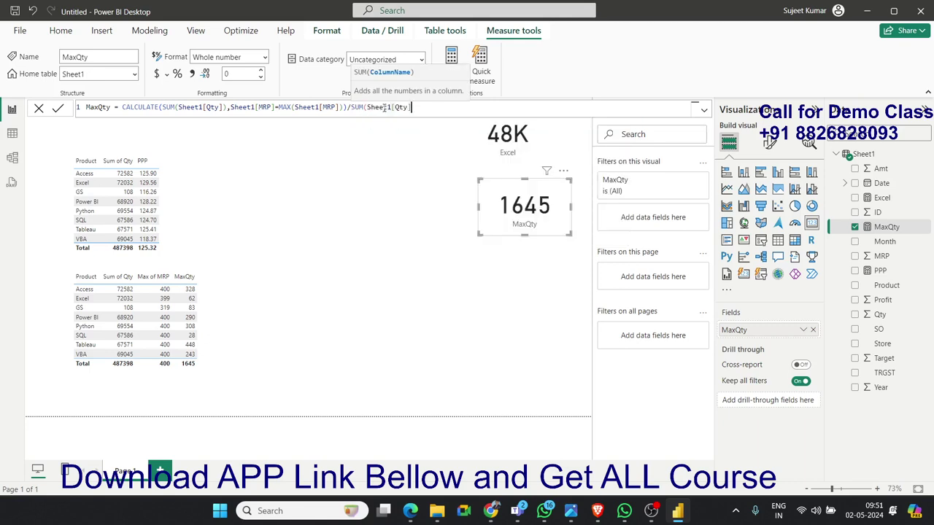
text())
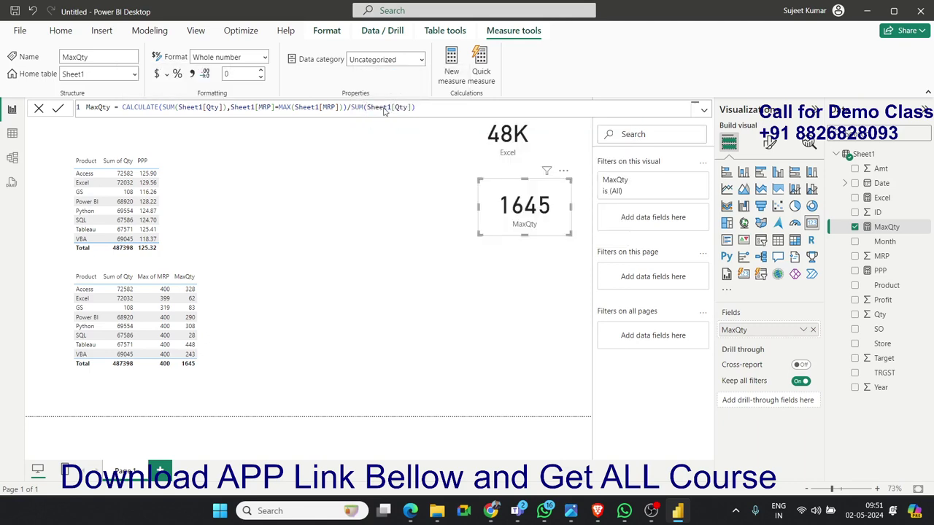
key(Return)
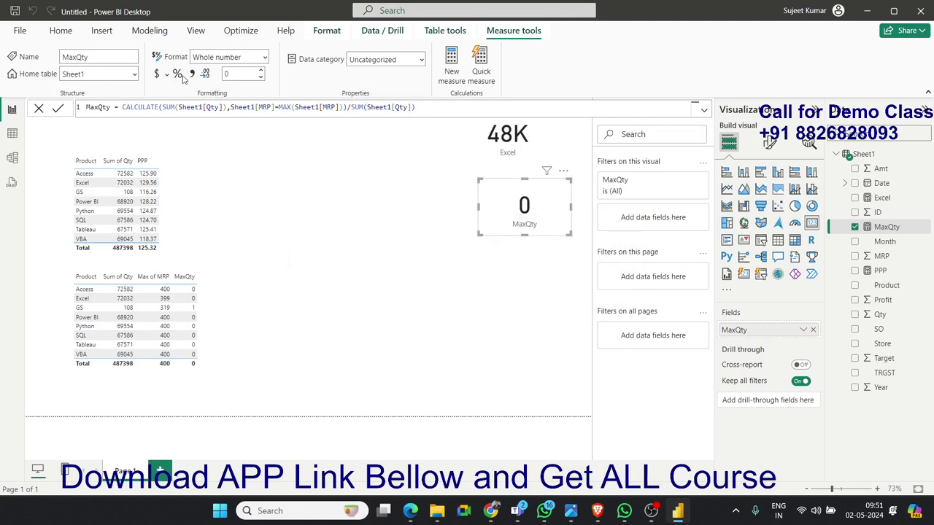
Format MaxQty as a percentage with two decimal places (0.34%).
click(179, 75)
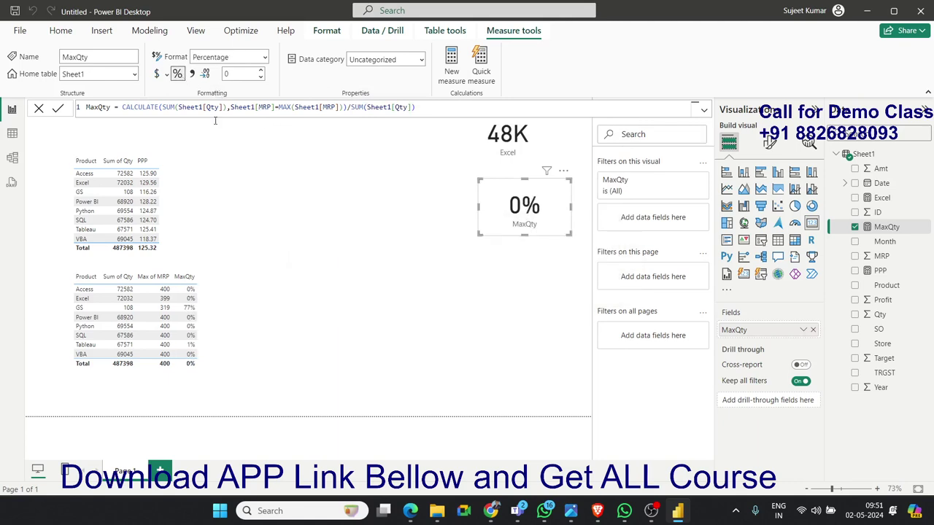
click(262, 71)
click(262, 71)
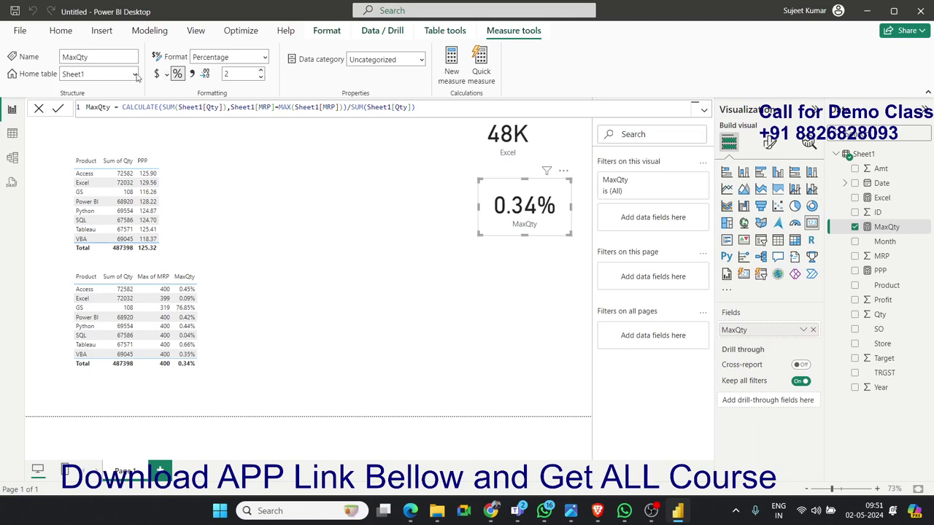
Remove the /SUM divisor and insert DIVIDE( before the CALCULATE expression.
click(413, 109)
key(BackSpace)
key(BackSpace)
key(BackSpace)
key(BackSpace)
key(BackSpace)
key(BackSpace)
key(BackSpace)
key(BackSpace)
key(BackSpace)
key(BackSpace)
key(BackSpace)
key(BackSpace)
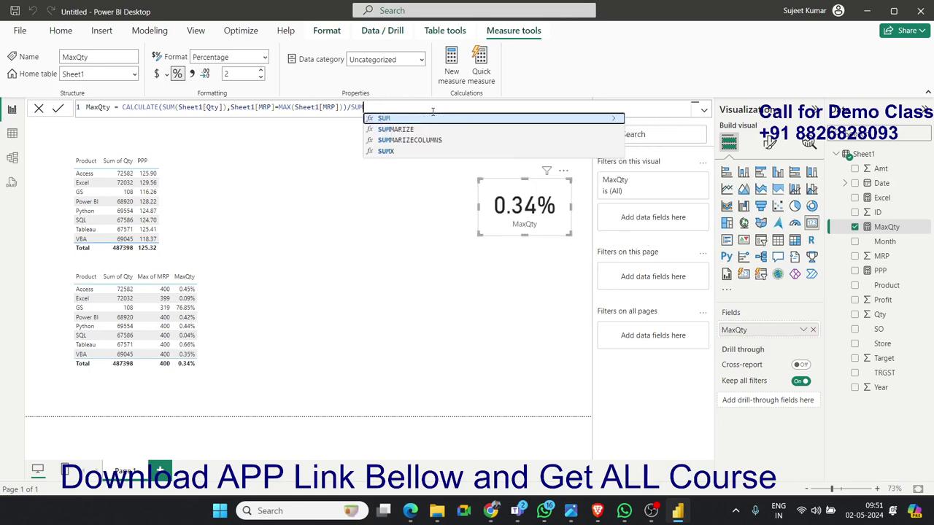
key(BackSpace)
key(BackSpace)
key(BackSpace)
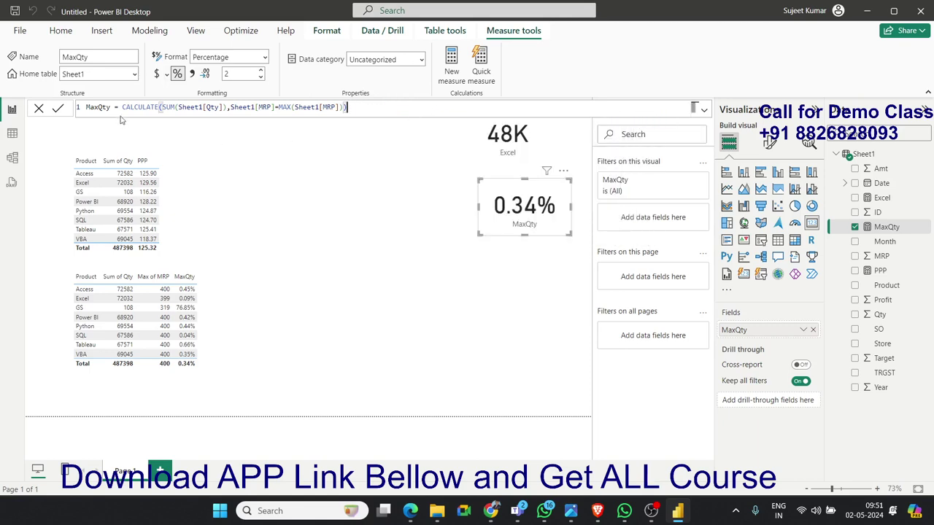
double_click(124, 106)
click(122, 106)
text(DIVIDE()
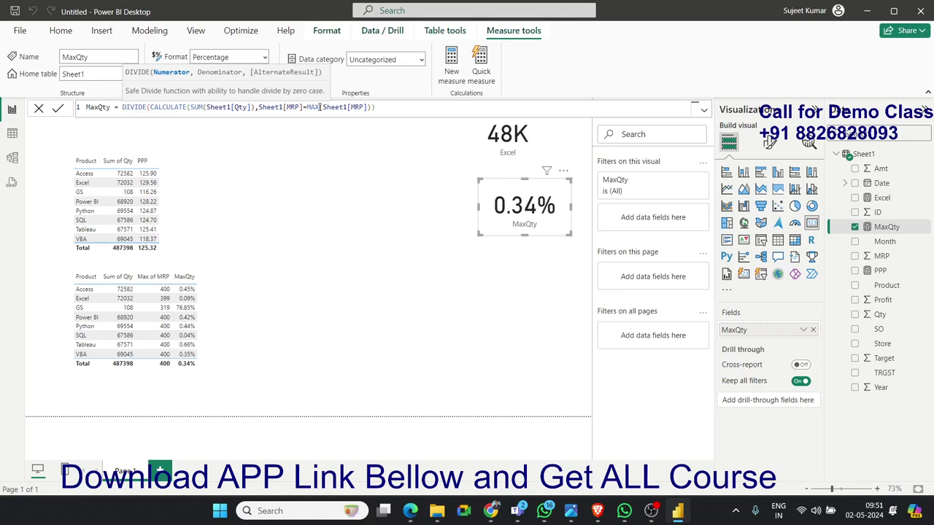
Add ,SUM(Sheet1[Qty])) as the DIVIDE denominator and commit the measure.
click(399, 110)
text(,)
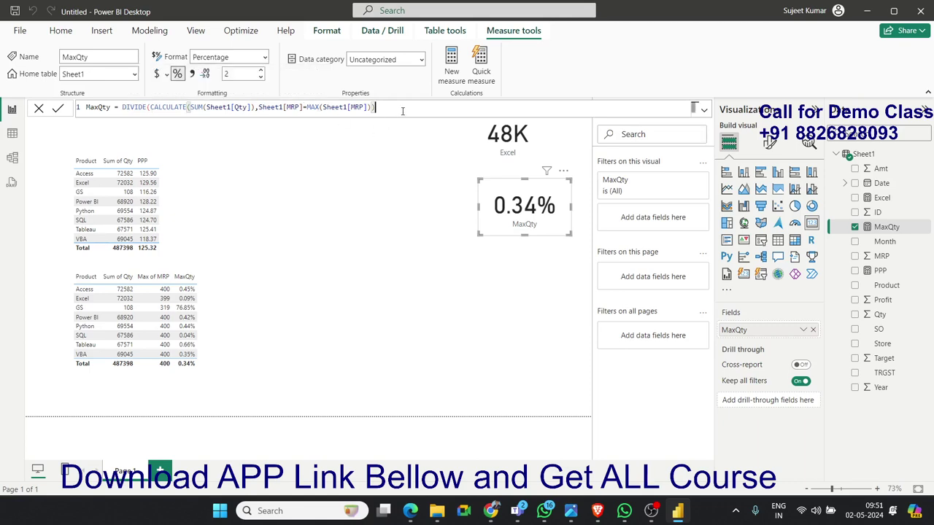
text(s)
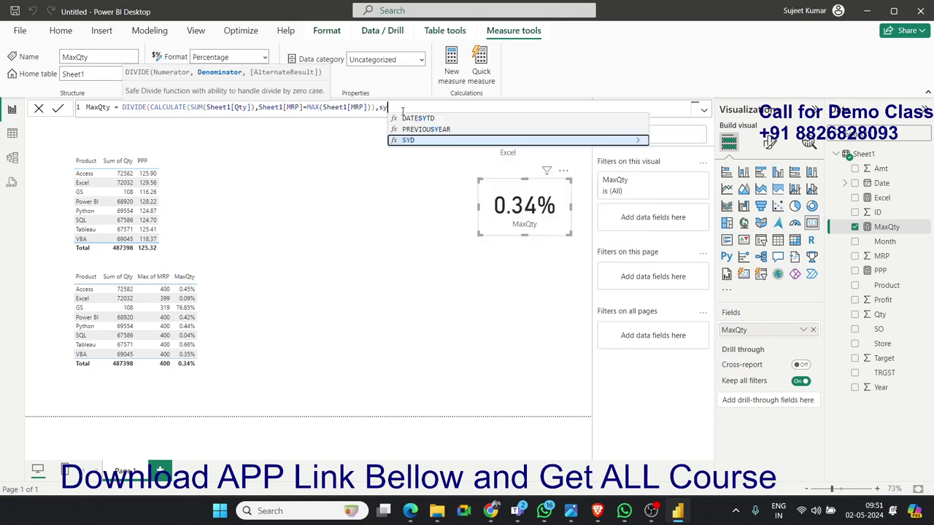
text(um)
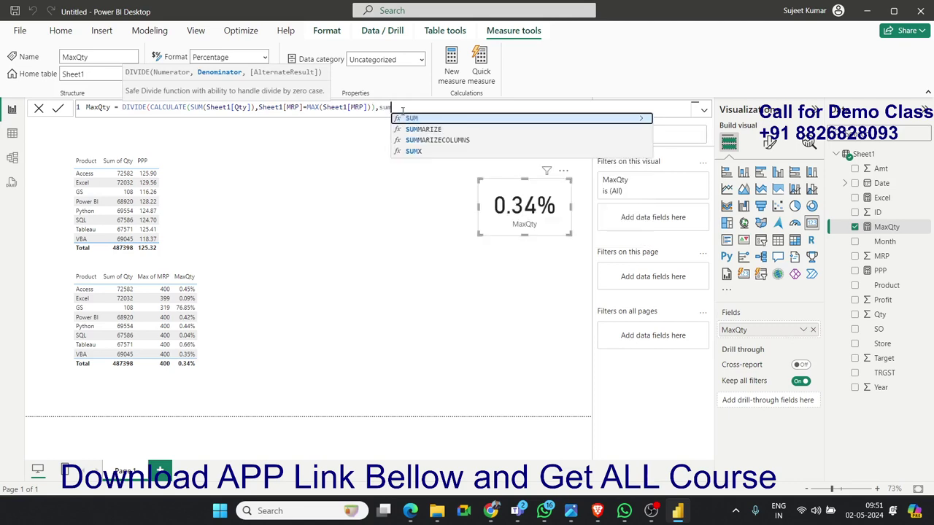
key(Tab)
text(qt)
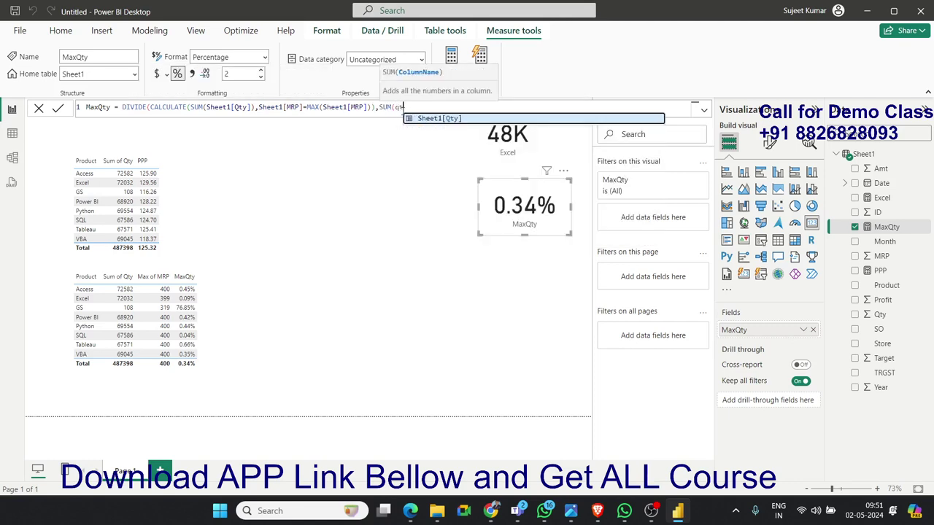
text(y)
key(Tab)
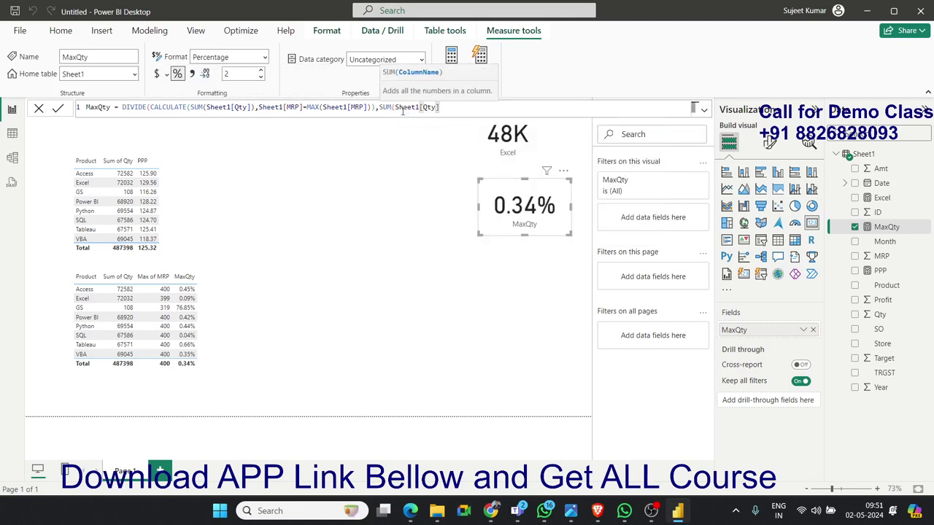
text())
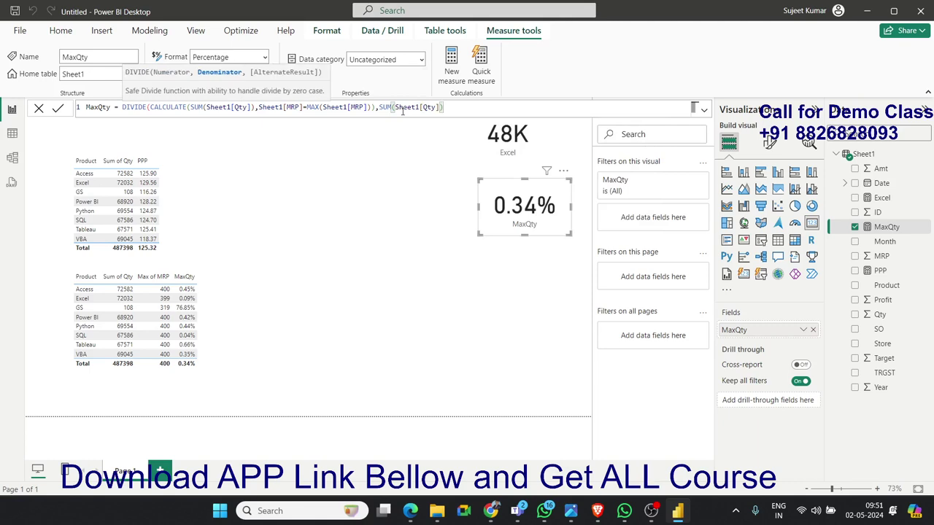
key(Return)
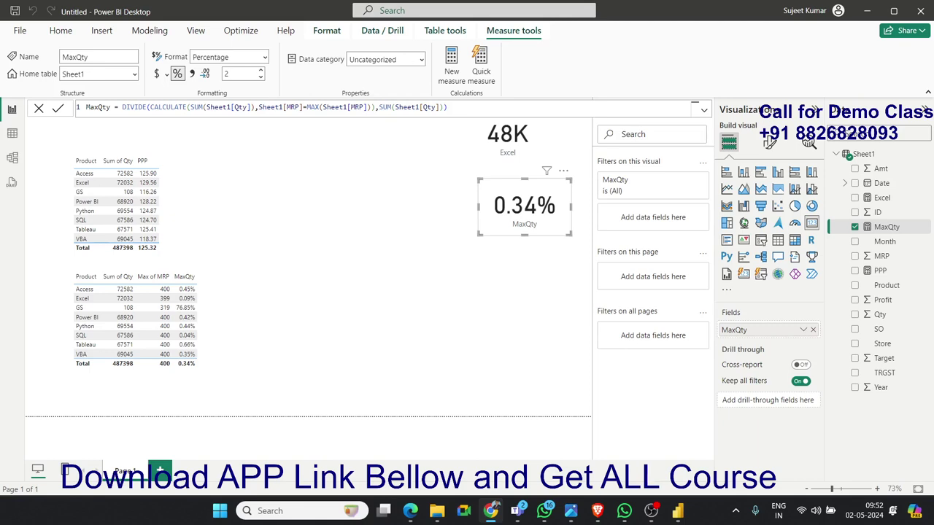
Move the MaxQty card to the left of the 48K Excel card.
click(507, 233)
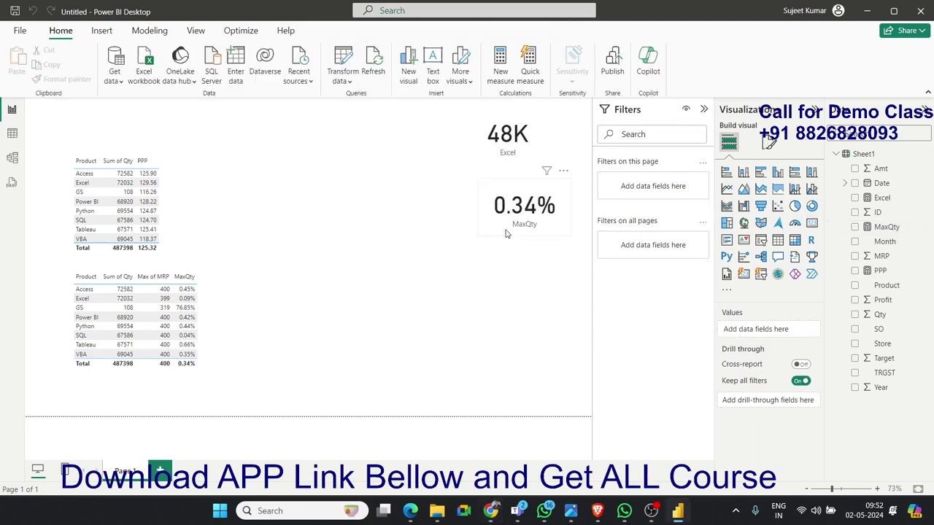
mouse_move(504, 235)
mouse_down()
mouse_move(348, 186)
mouse_move(347, 169)
mouse_up()
click(445, 265)
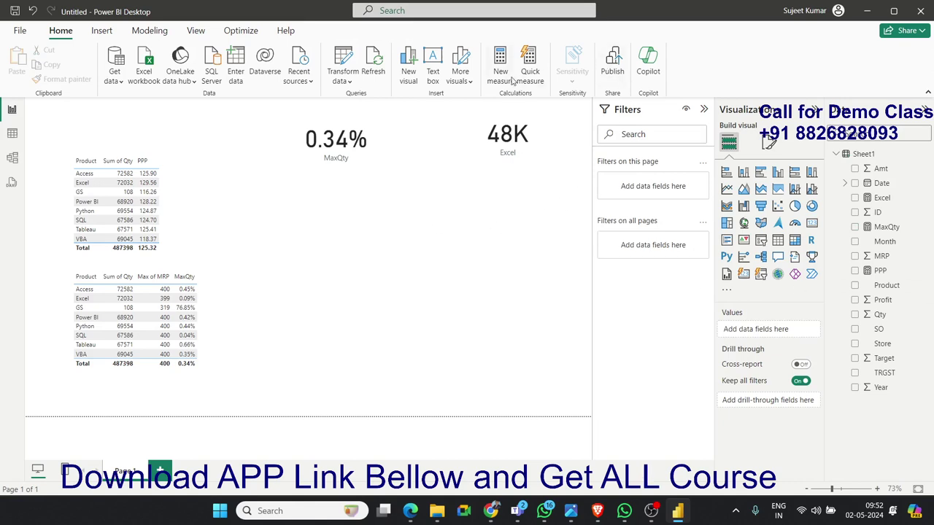
Check the 48K Excel card's fields, then add a blank Page 2.
click(500, 161)
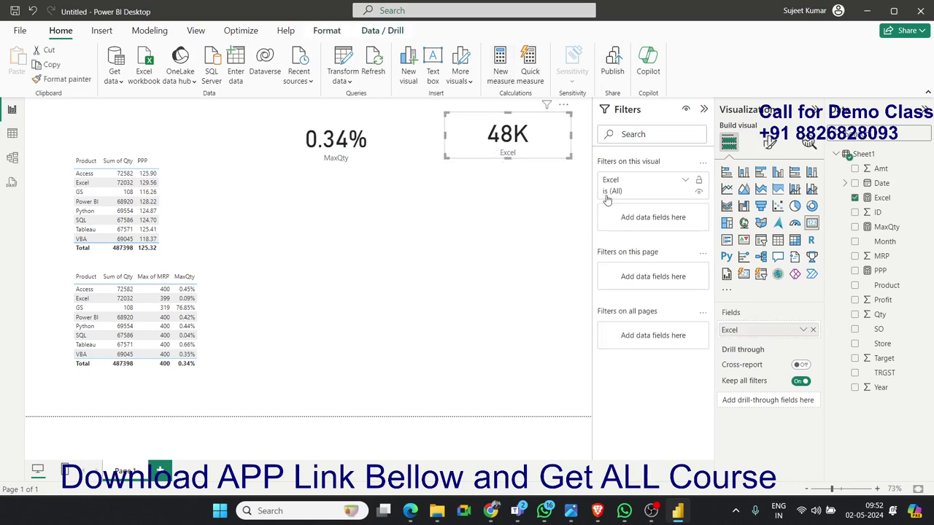
click(493, 196)
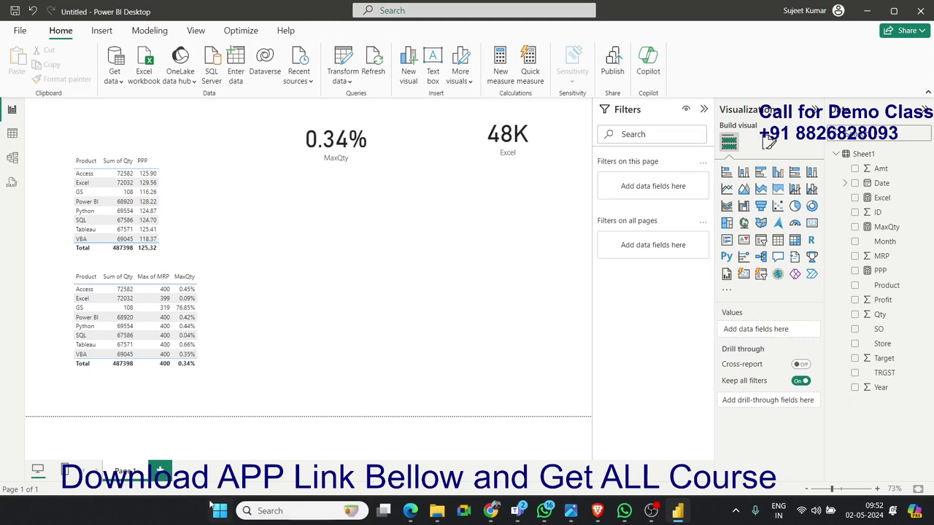
click(160, 471)
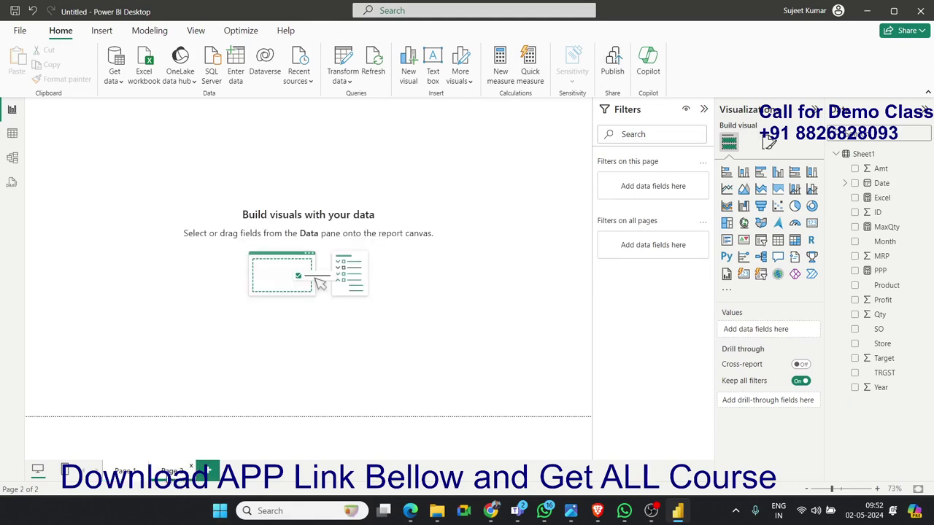
Add a Sum of Qty card (487K) to Page 2.
click(812, 223)
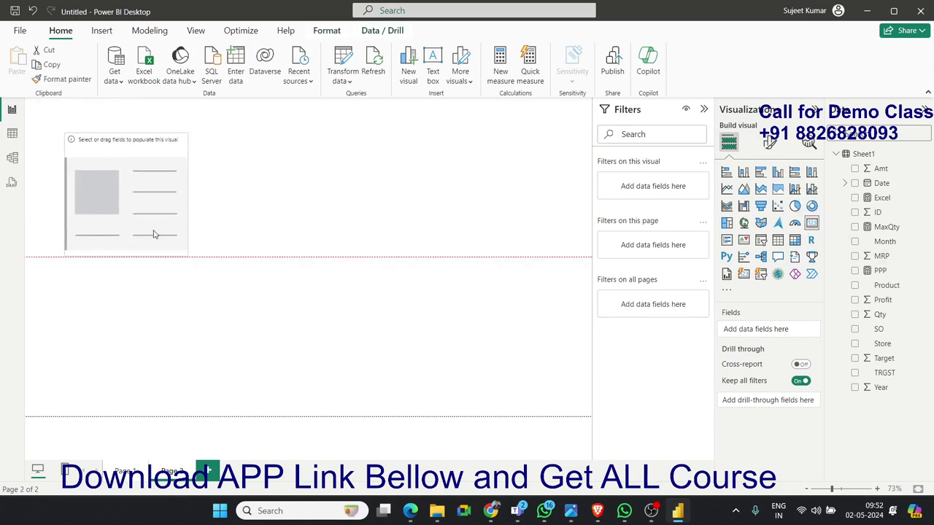
mouse_move(187, 252)
mouse_down()
mouse_move(150, 191)
mouse_move(135, 214)
mouse_up()
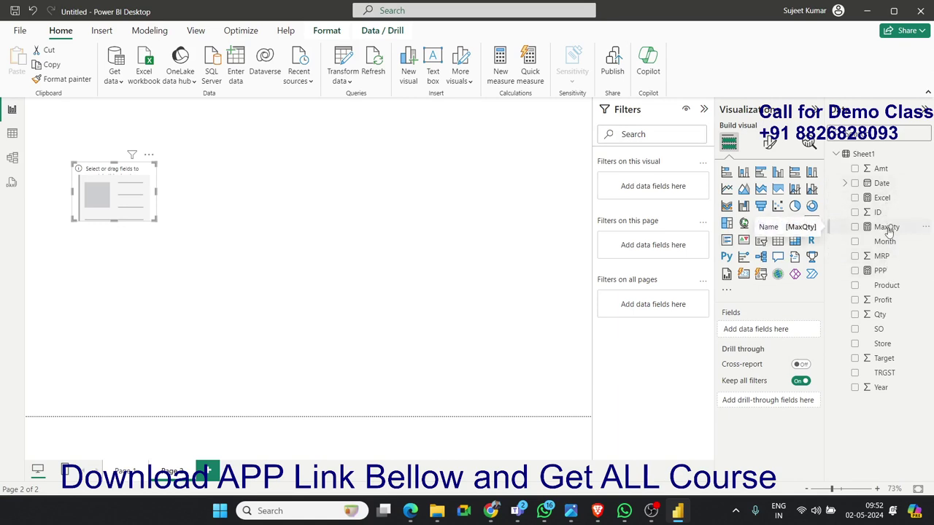
drag(896, 319, 204, 209)
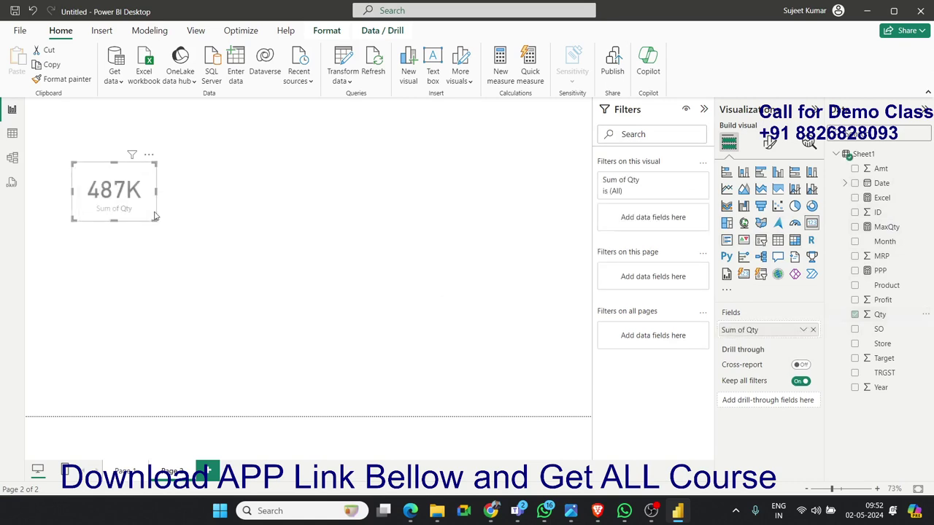
click(494, 241)
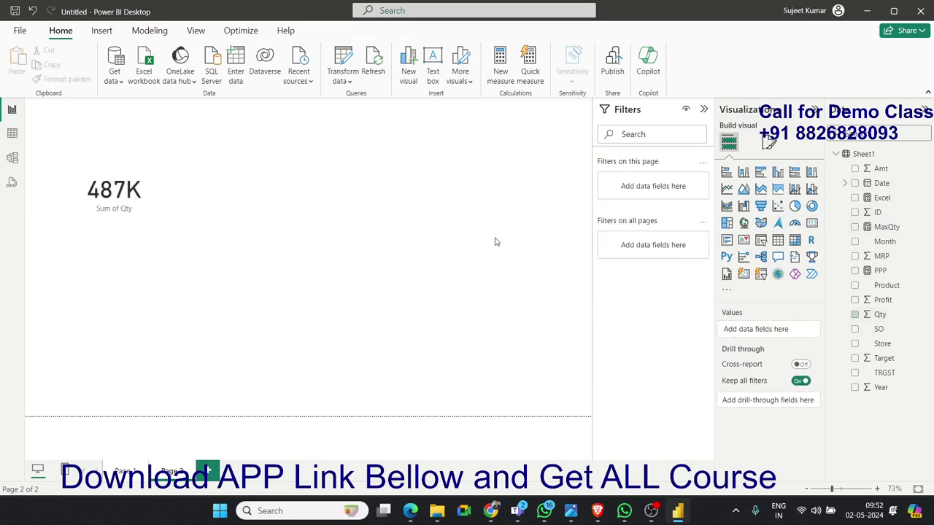
Add a Year slicer near the top and set its style to Dropdown.
click(761, 240)
mouse_move(89, 310)
mouse_down()
mouse_move(245, 264)
mouse_move(252, 171)
mouse_up()
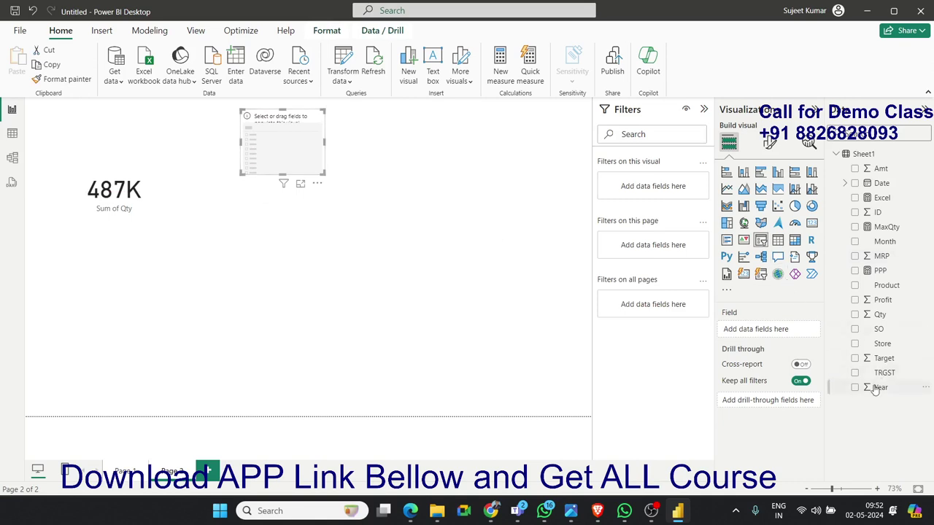
drag(880, 388, 326, 155)
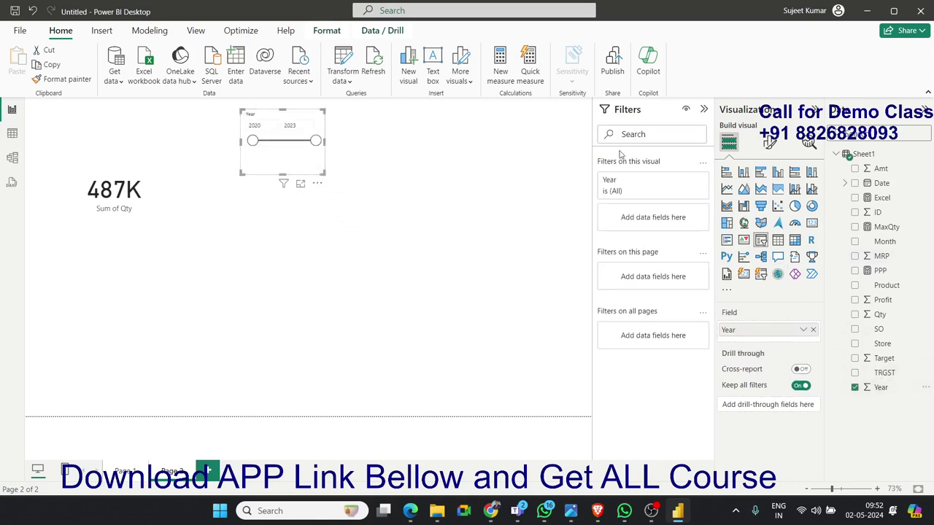
click(769, 143)
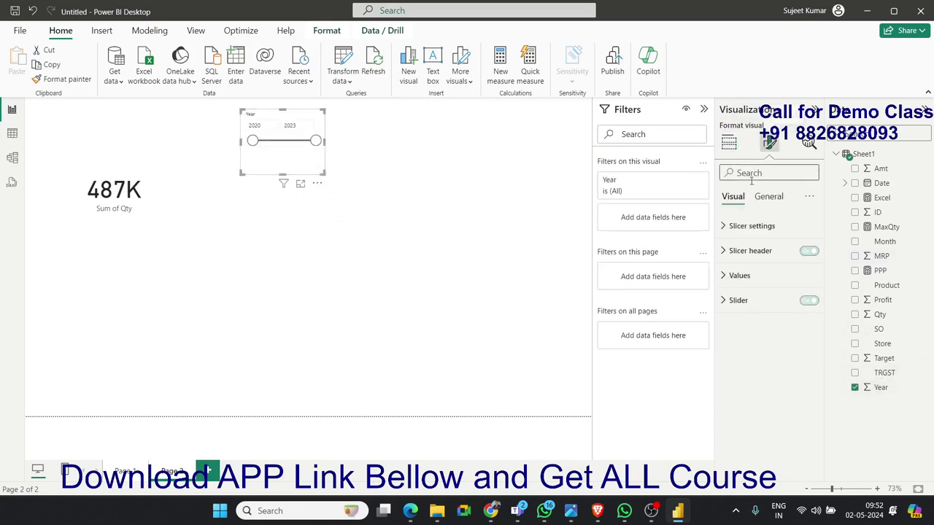
click(751, 226)
click(745, 292)
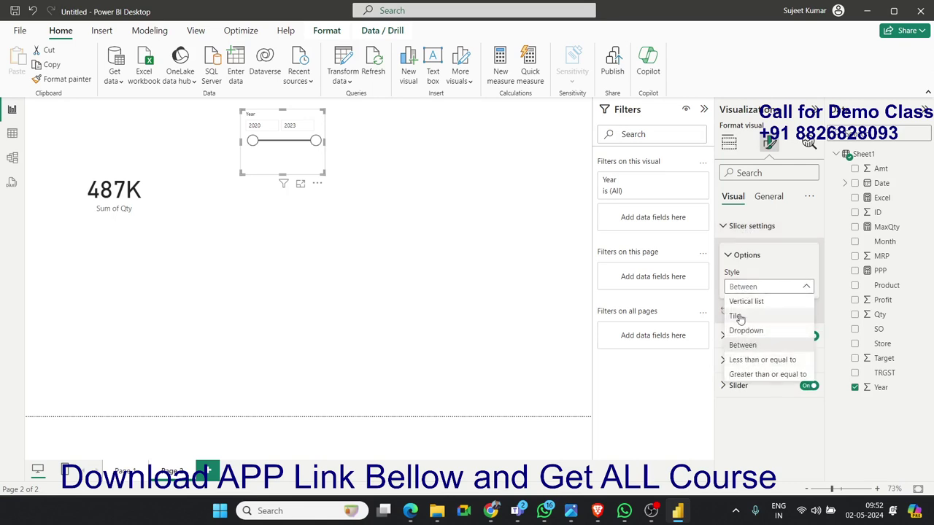
click(759, 303)
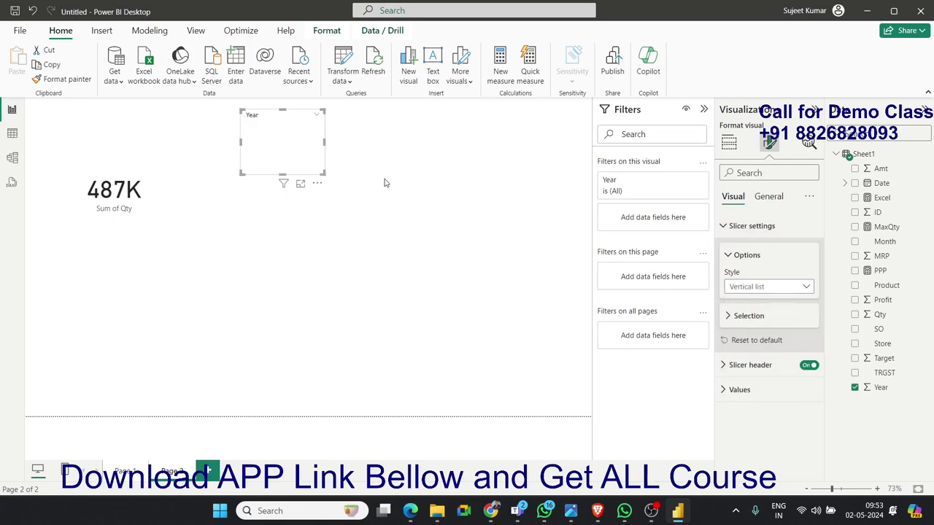
click(740, 286)
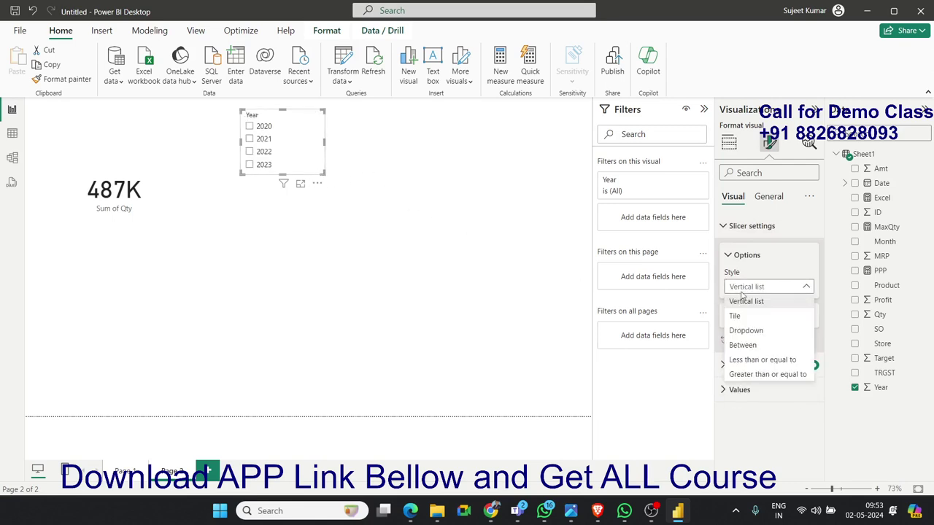
click(745, 332)
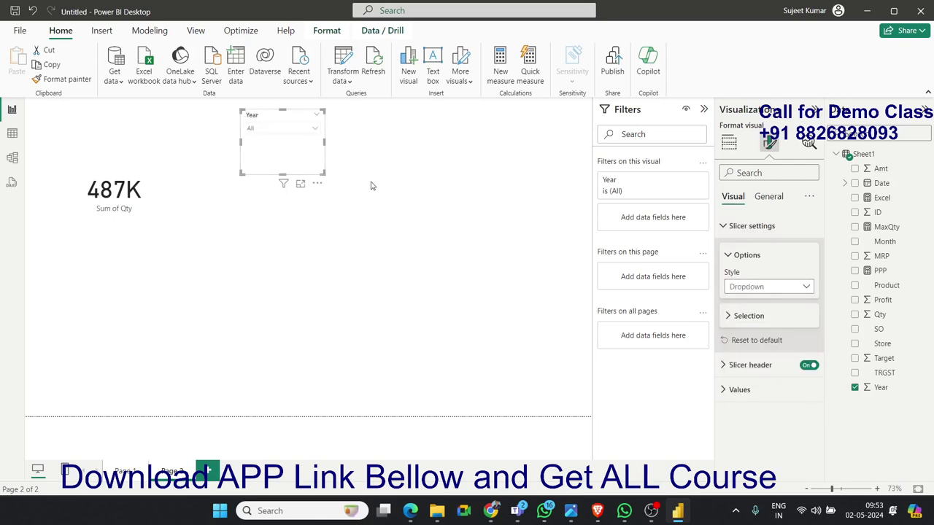
Test the slicer with 2020 and 2021, then reset it to All.
click(392, 143)
click(313, 129)
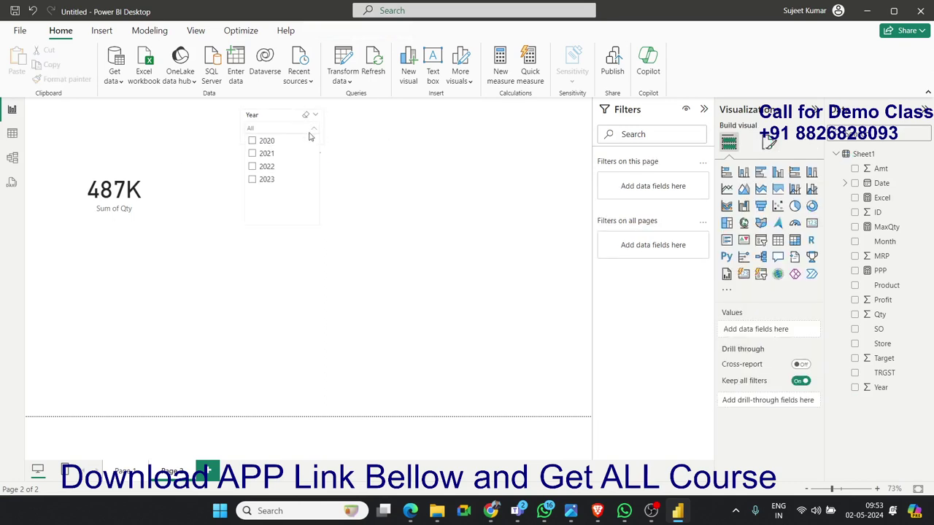
click(264, 143)
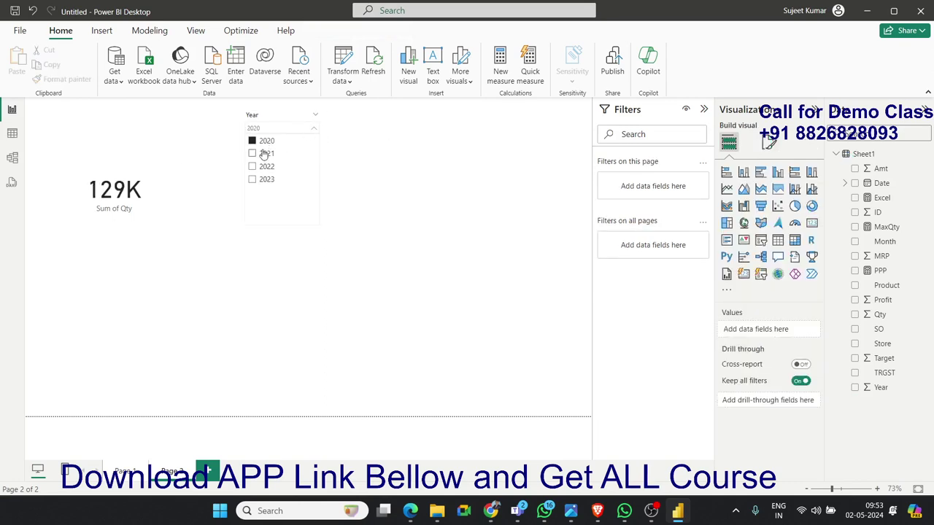
click(264, 155)
click(263, 142)
click(262, 142)
click(470, 253)
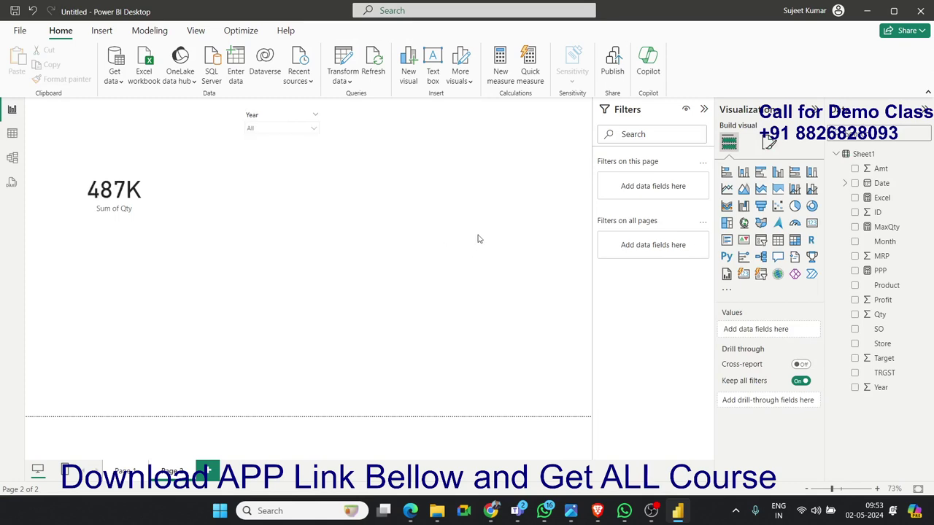
Start a new measure named SQty, then clear a false-start SUM formula back to the equals sign.
click(502, 84)
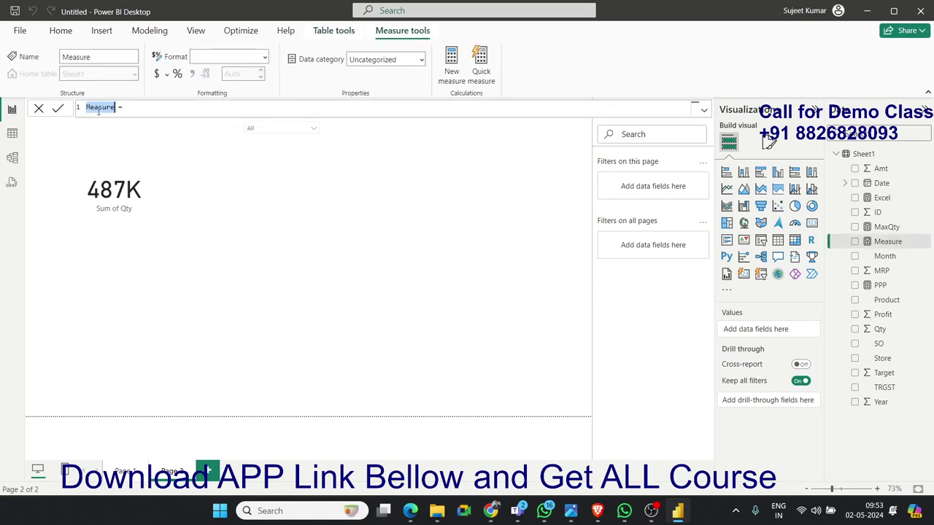
text(SQty)
key(End)
text(sum)
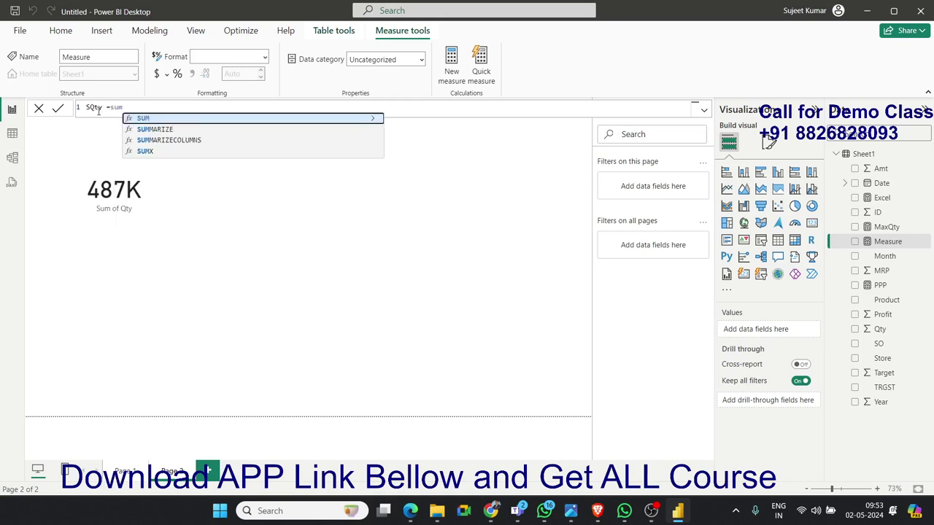
key(Tab)
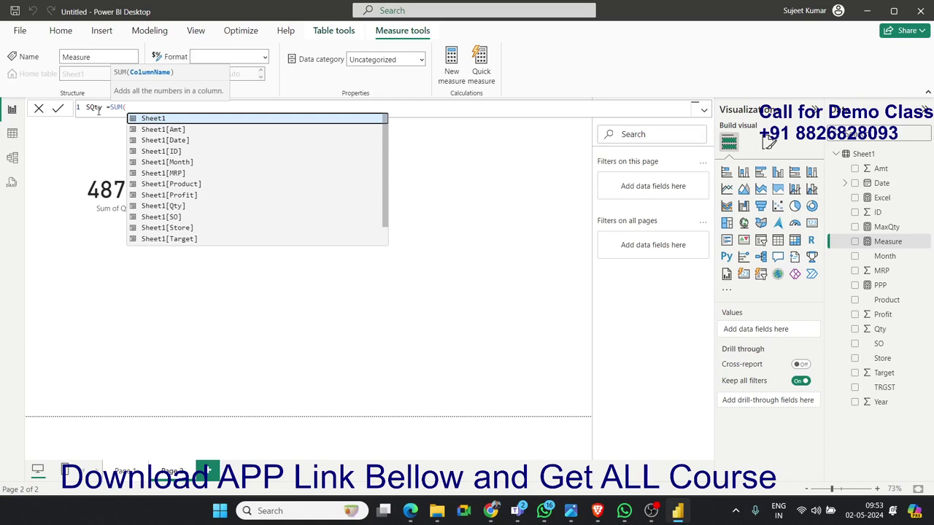
text(re)
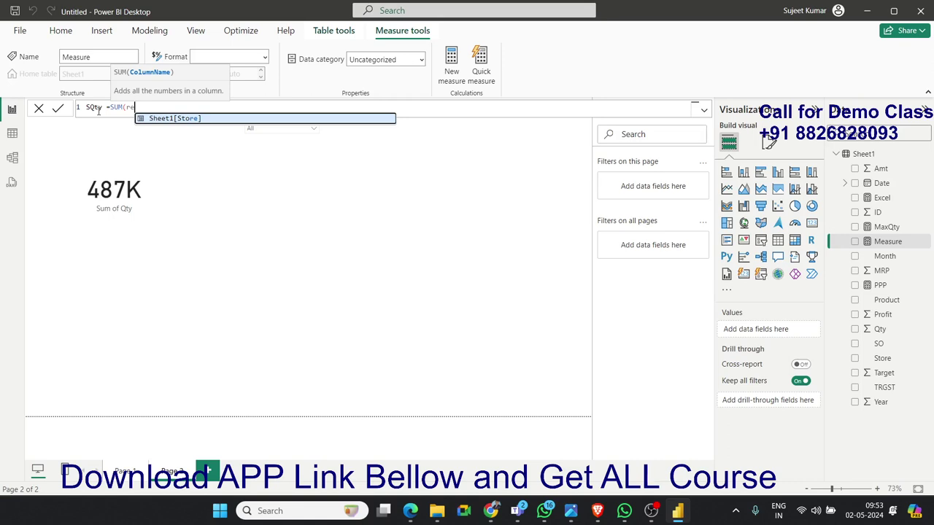
key(BackSpace)
key(BackSpace)
key(BackSpace)
key(BackSpace)
key(BackSpace)
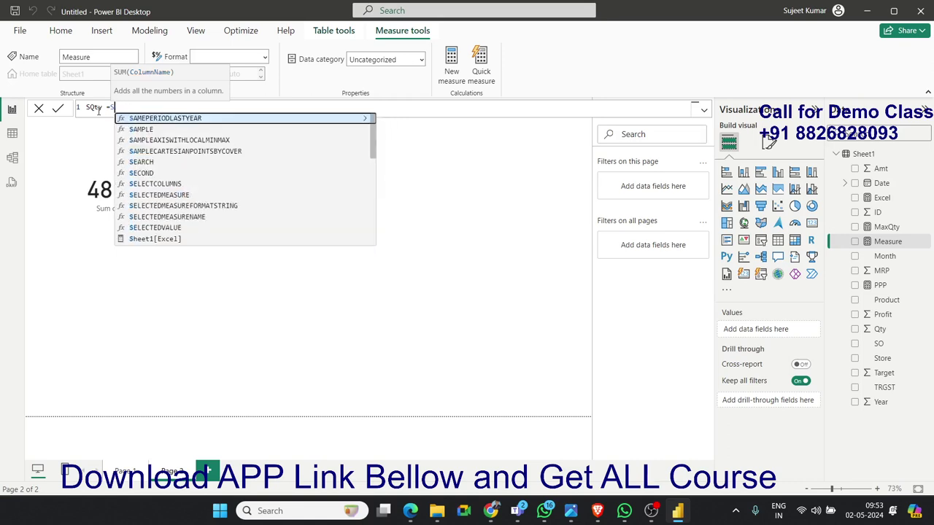
key(BackSpace)
text(sum)
key(BackSpace)
key(BackSpace)
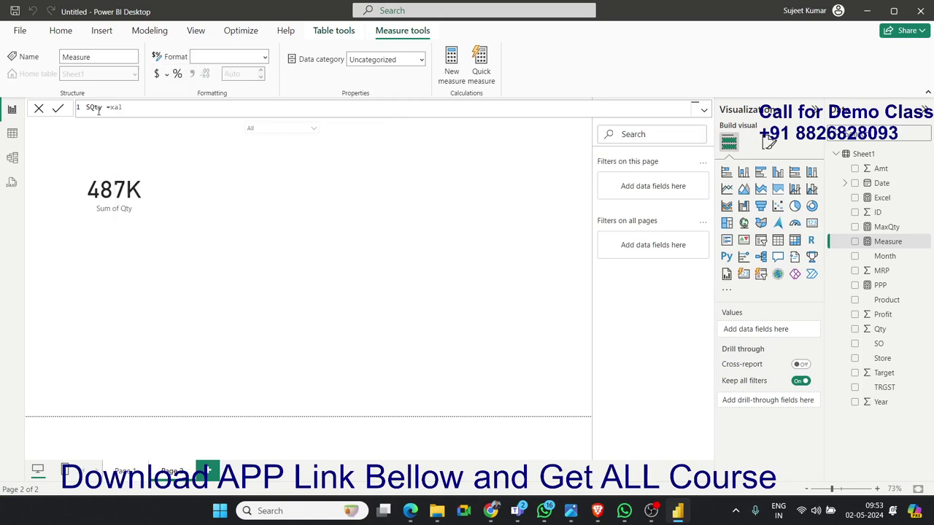
key(BackSpace)
Define SQty as CALCULATE(SUM(Sheet1[Qty]),REMOVEFILTERS(Sheet1[Year])) and commit it.
text(ca)
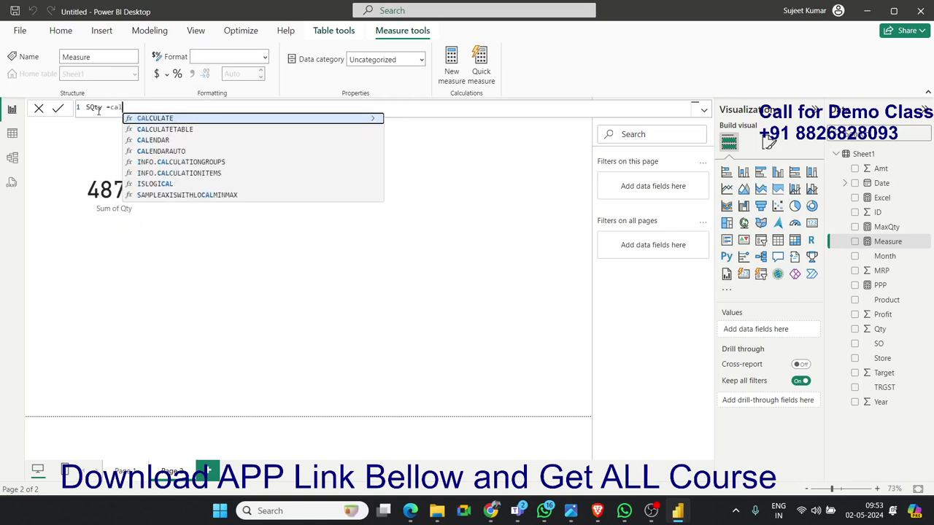
key(Tab)
text(sum)
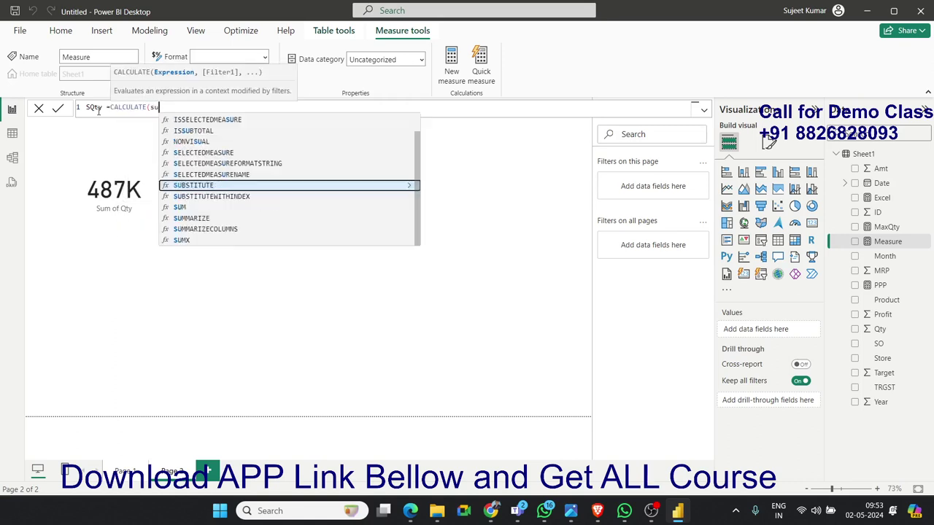
key(Tab)
text(q)
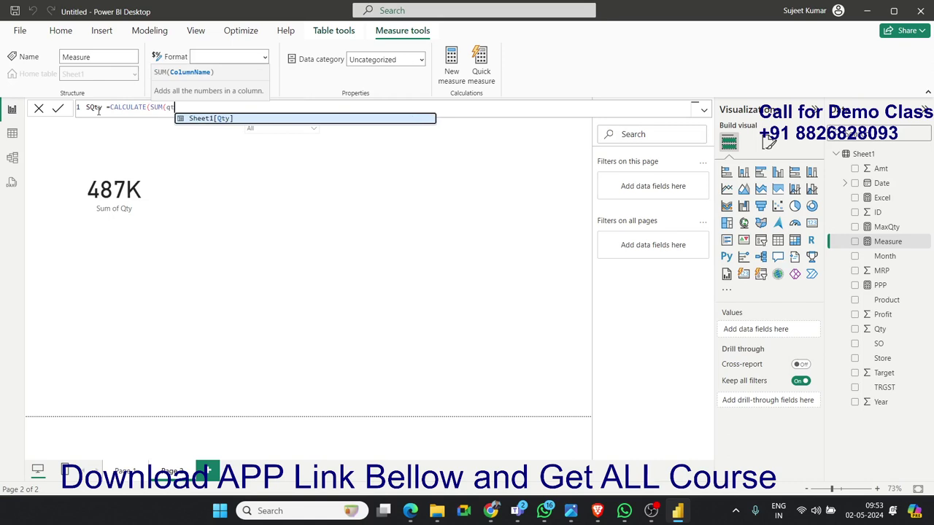
key(Tab)
text()))
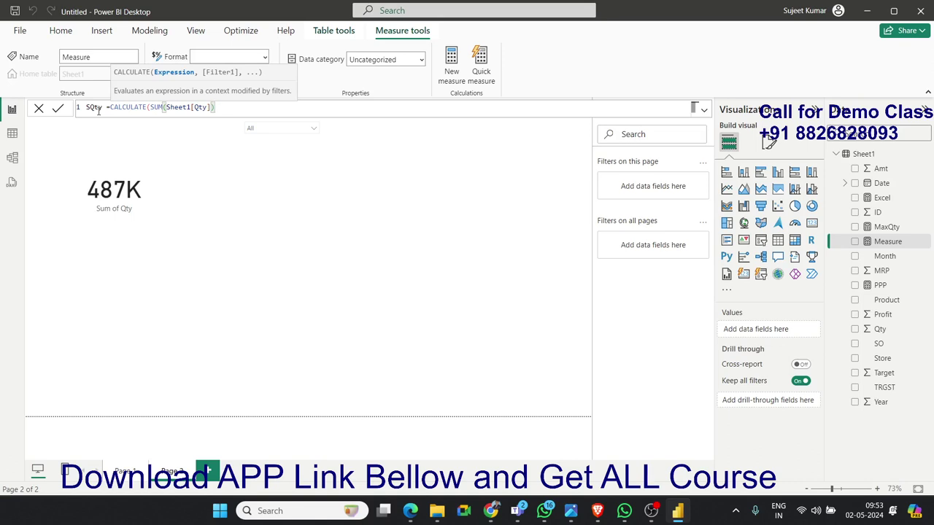
text(,)
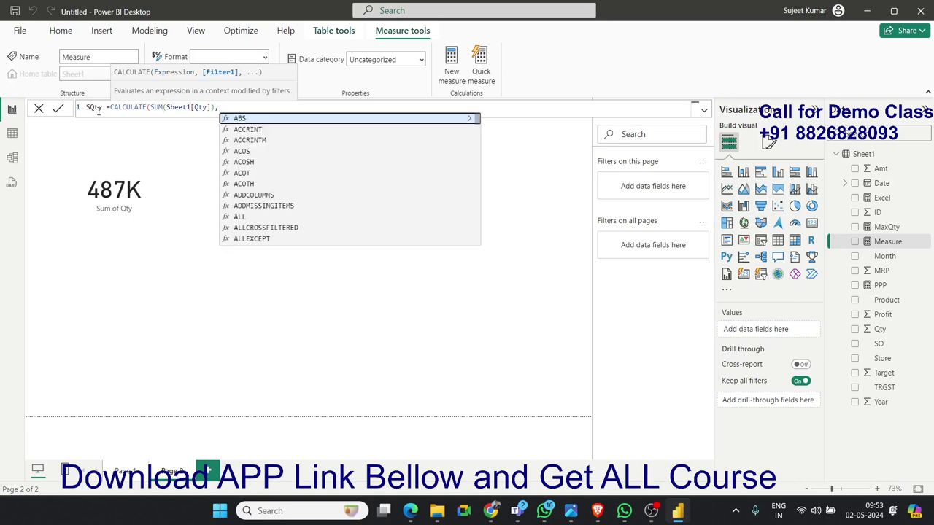
text(re)
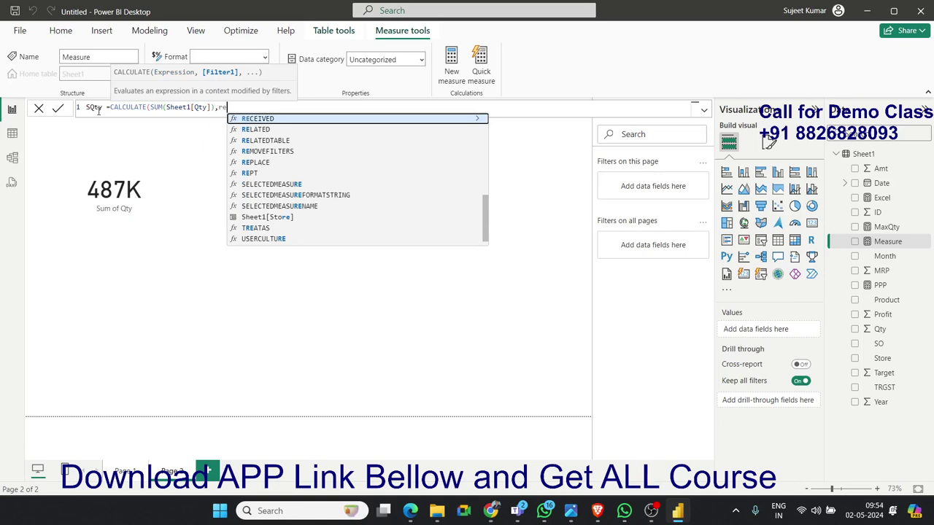
text(m)
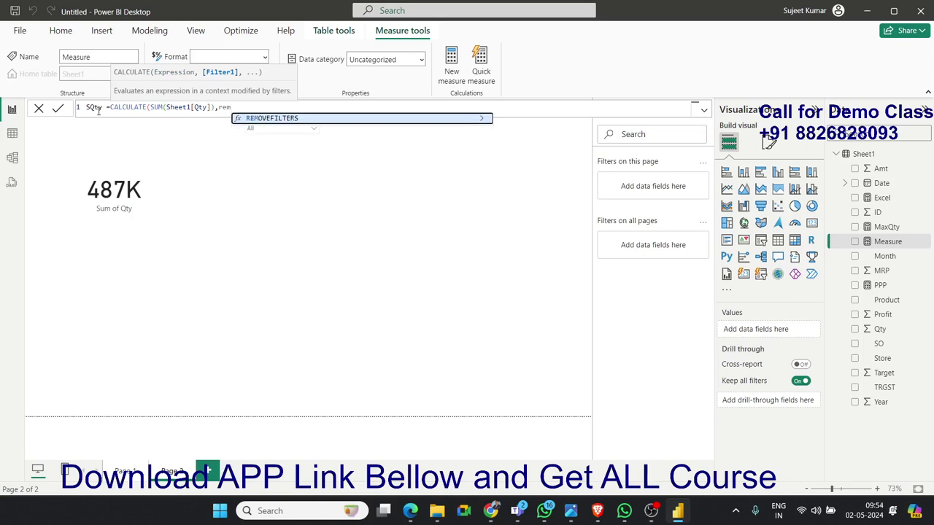
key(Tab)
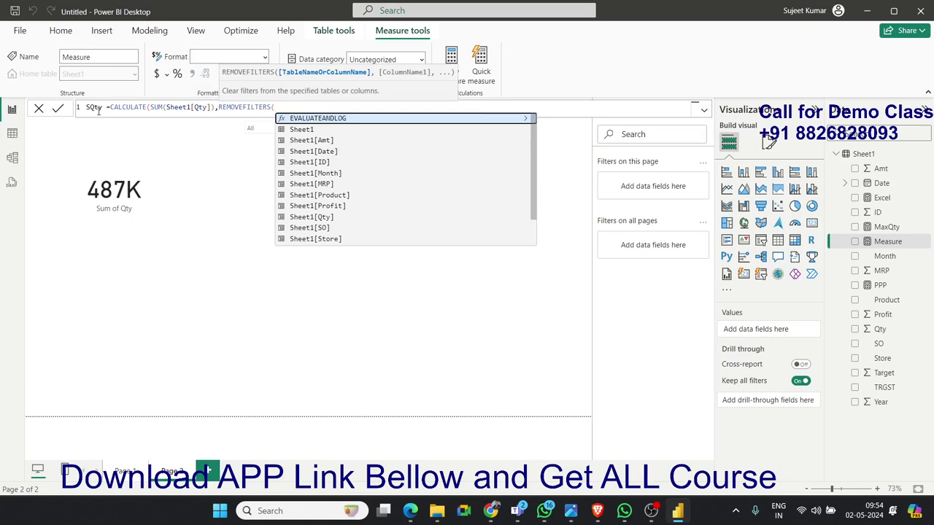
text(ye)
key(Tab)
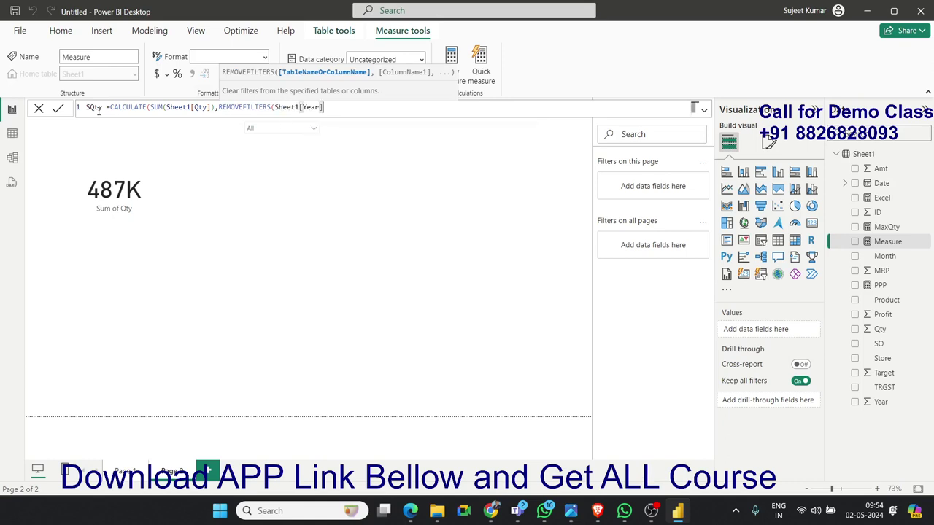
text())
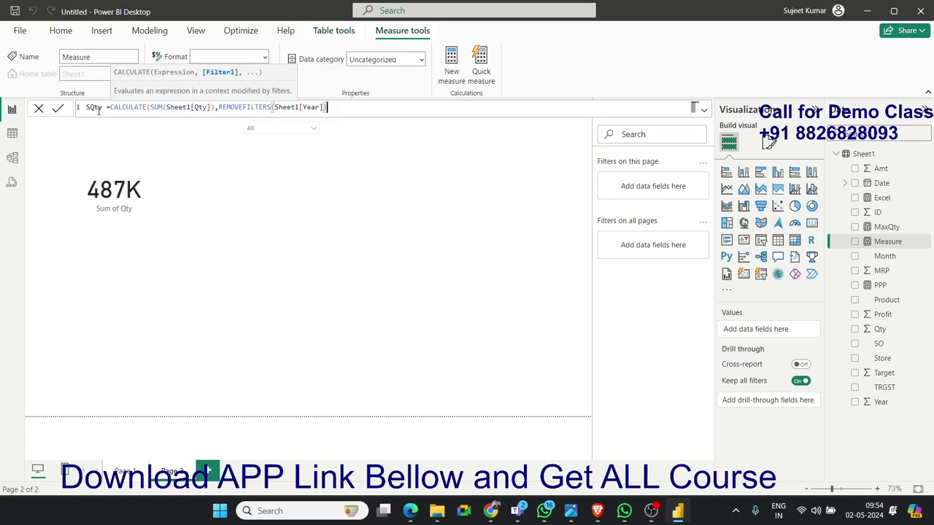
key(Return)
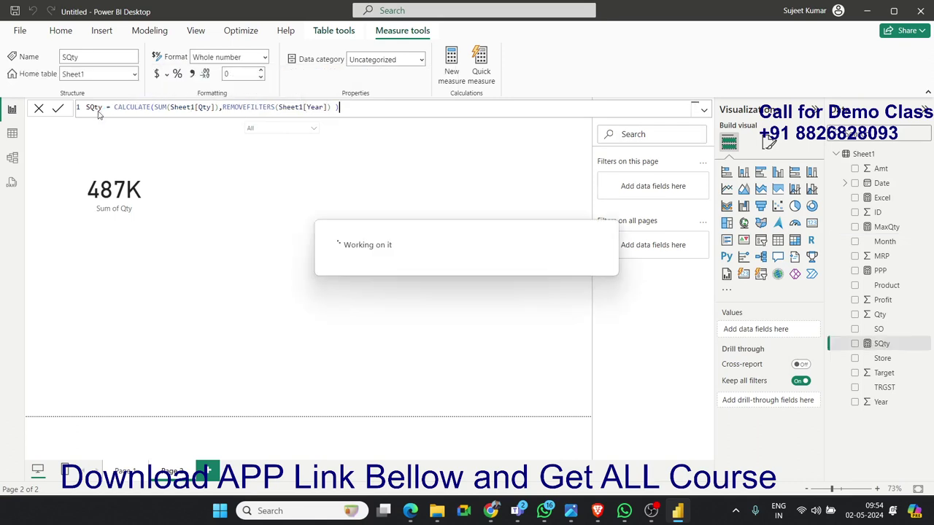
click(303, 257)
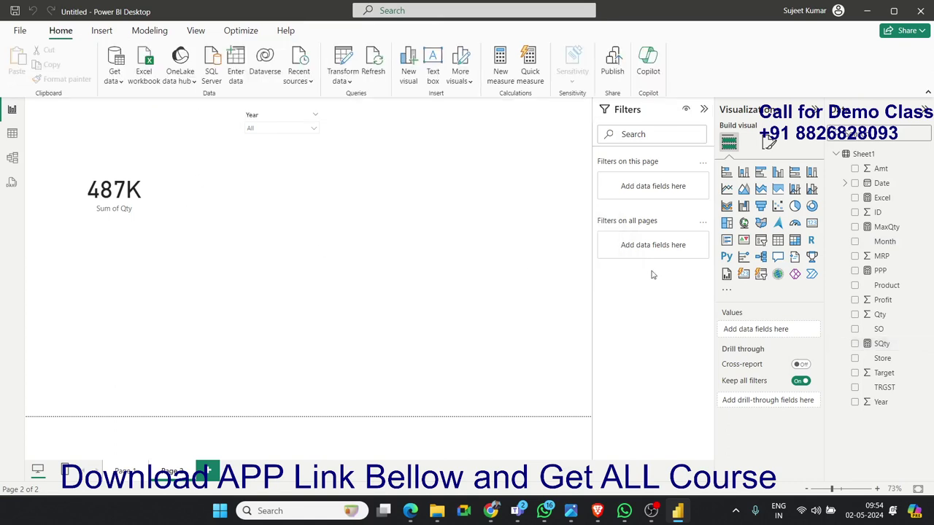
Add a card showing SQty, resized and placed below the Year slicer.
click(811, 225)
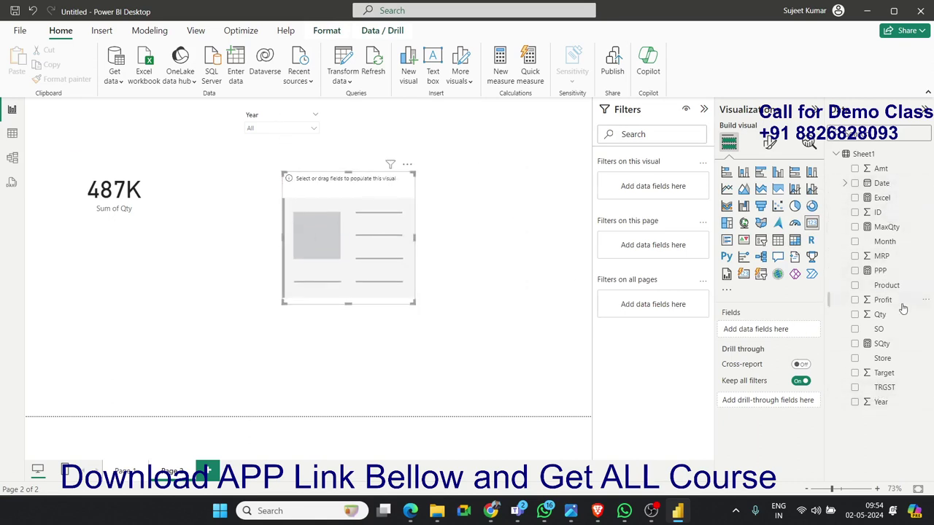
drag(881, 343, 400, 293)
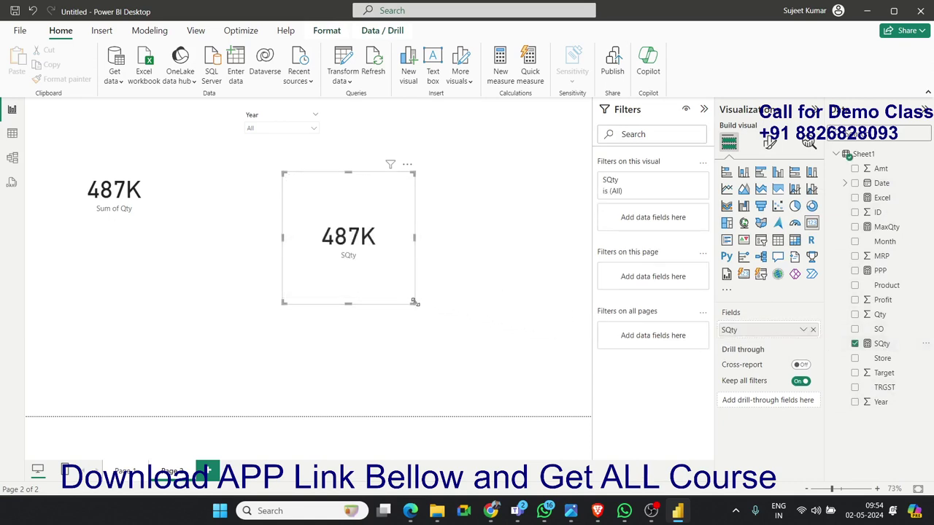
mouse_move(414, 301)
mouse_down()
mouse_move(394, 248)
mouse_move(358, 276)
mouse_up()
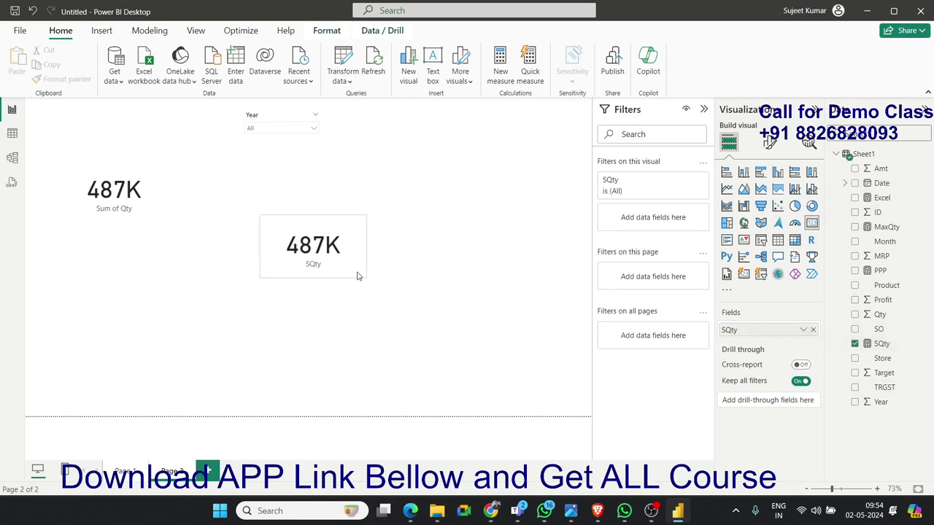
Try several years in the Year slicer, confirm SQty stays 487K, reset to All, and start another measure.
click(438, 188)
click(315, 127)
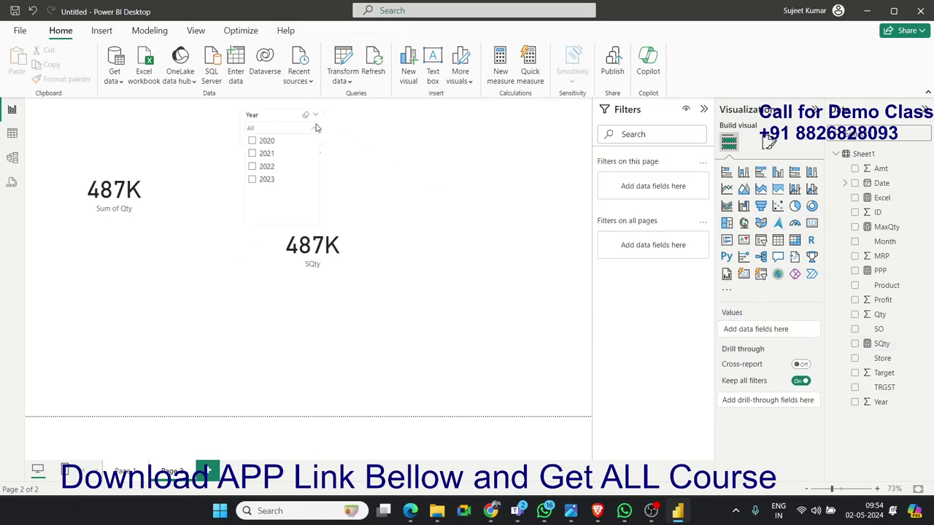
click(265, 142)
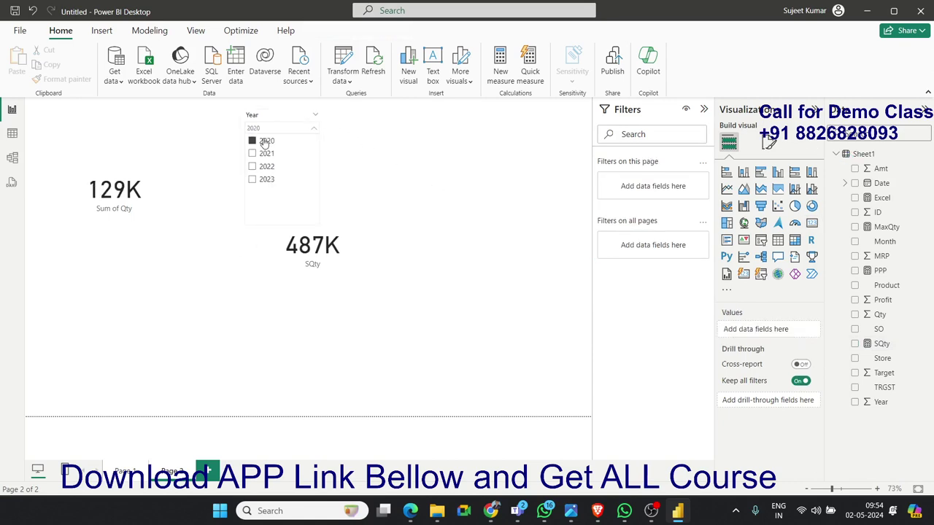
click(266, 154)
click(266, 167)
click(265, 179)
click(265, 167)
click(266, 154)
click(264, 152)
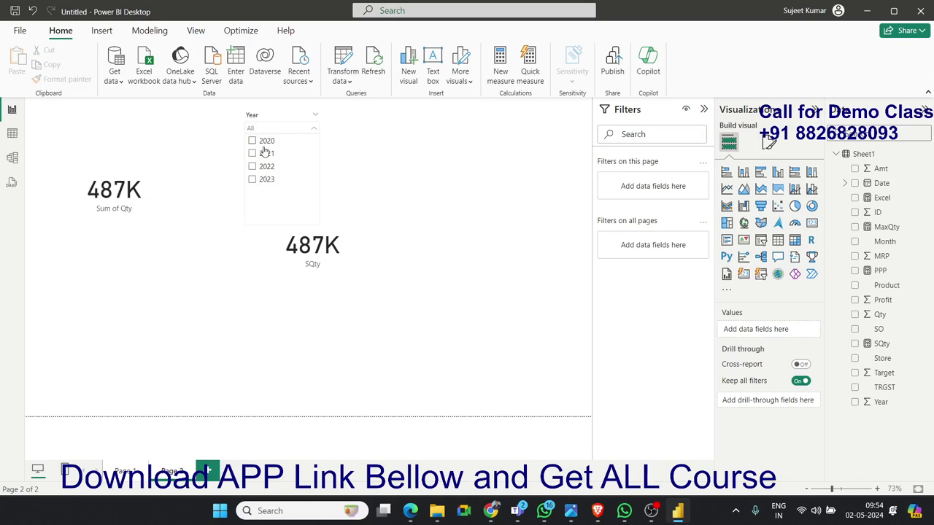
click(382, 148)
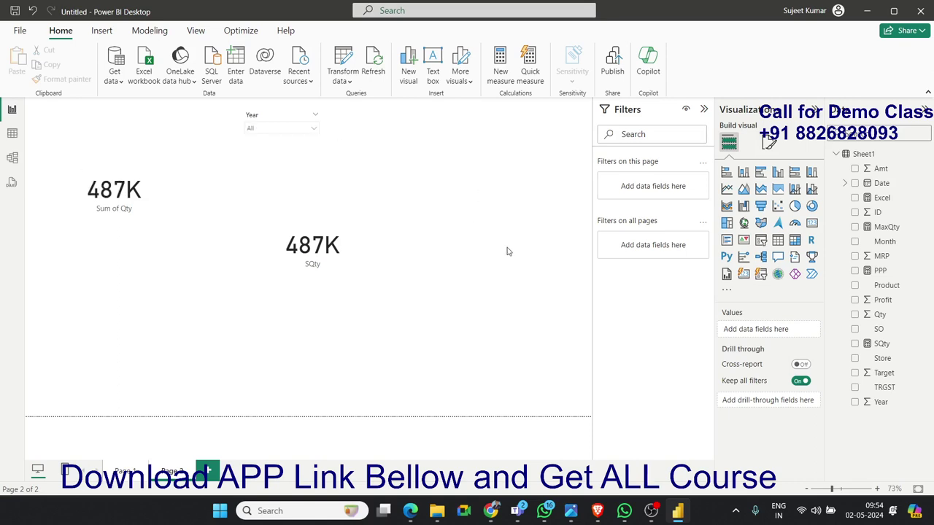
click(500, 77)
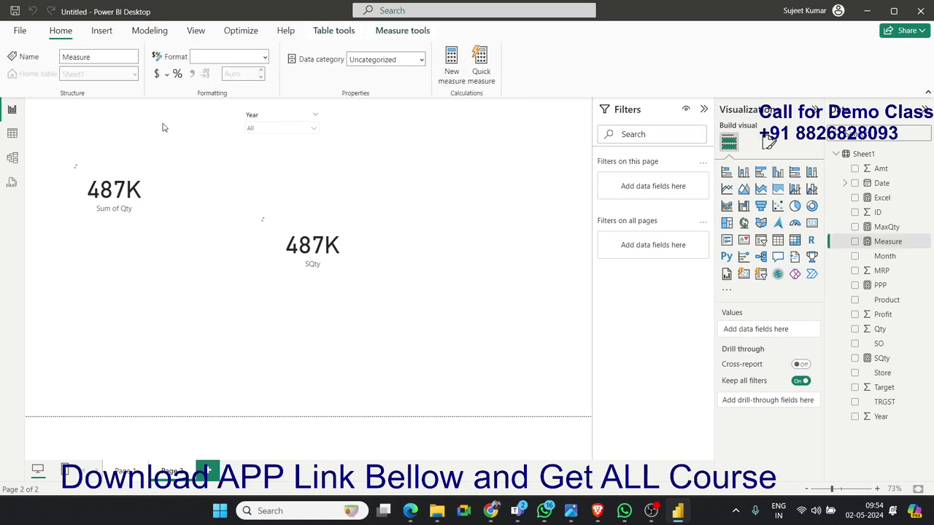
Name the new measure NQty and define it as SUM(Sheet1[Qty]).
double_click(111, 108)
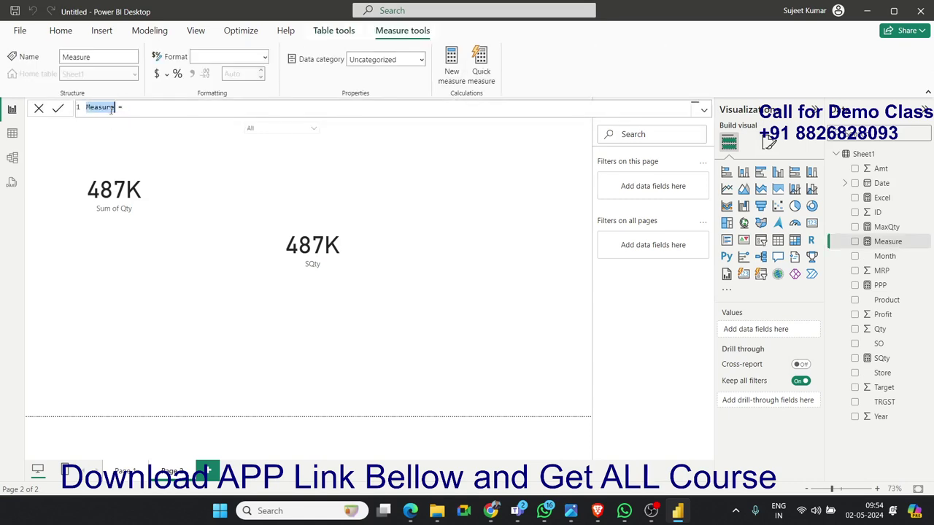
text(NQty)
text(s)
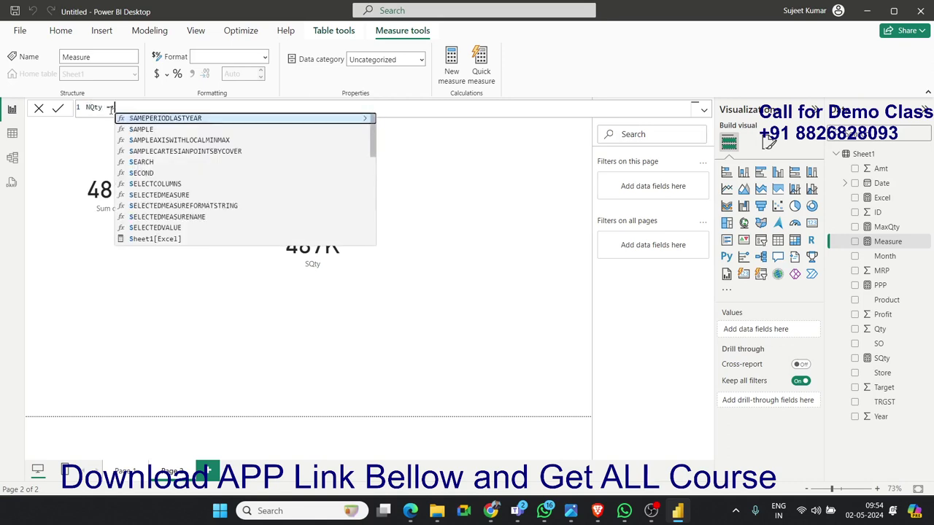
text(um)
key(Tab)
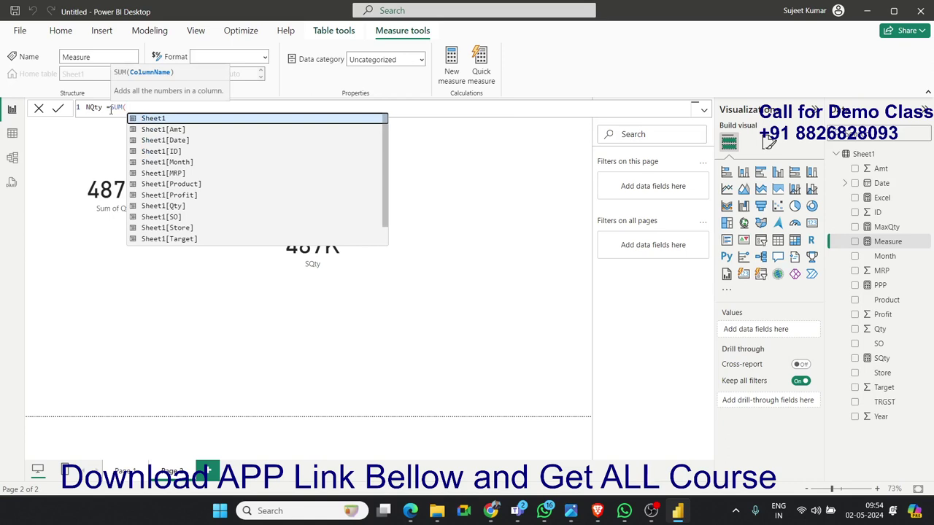
key(Down)
key(Down)
key(Down)
key(Down)
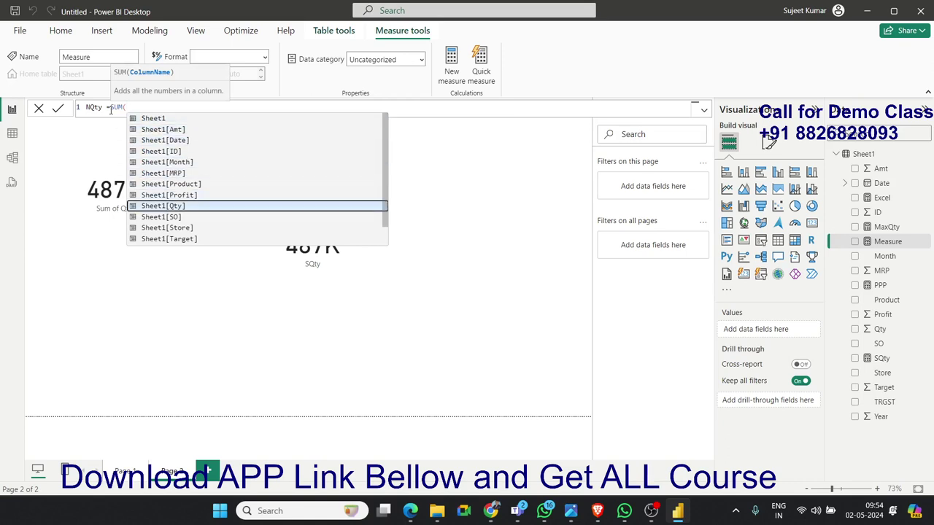
key(Tab)
text())
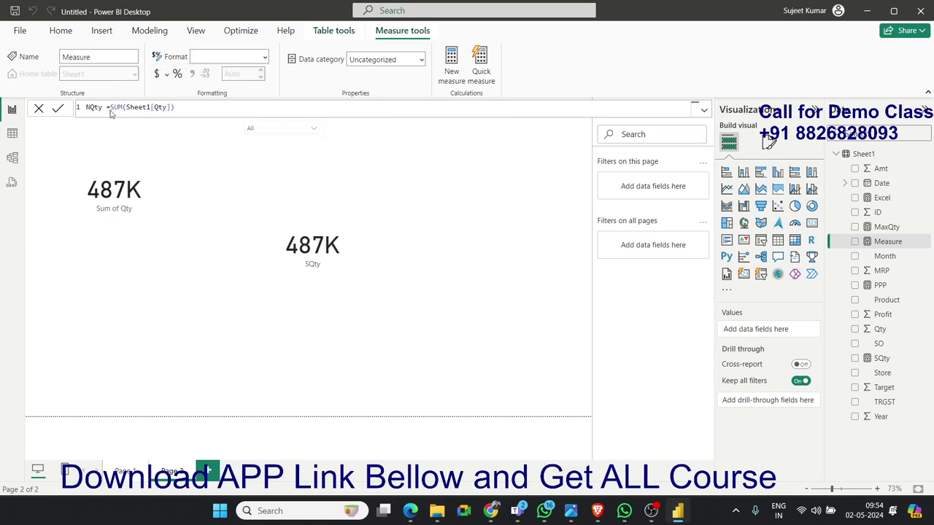
key(Return)
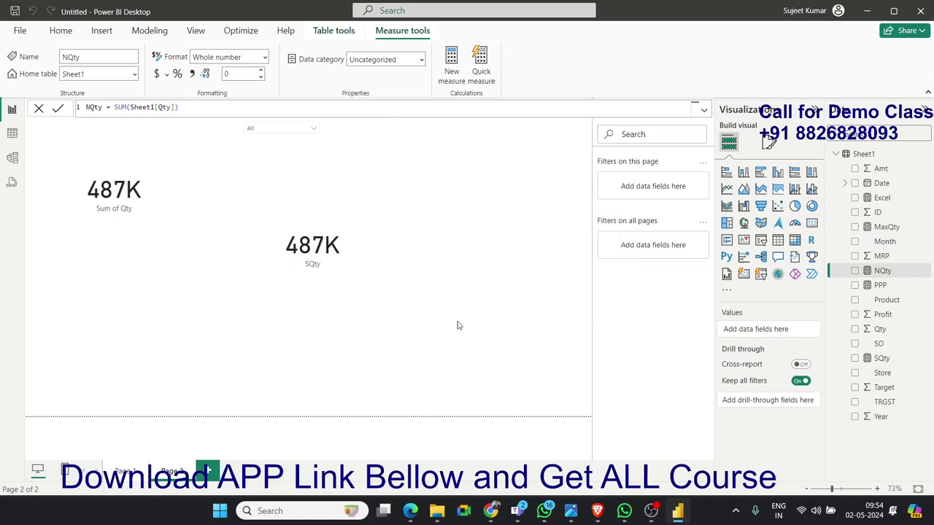
click(457, 325)
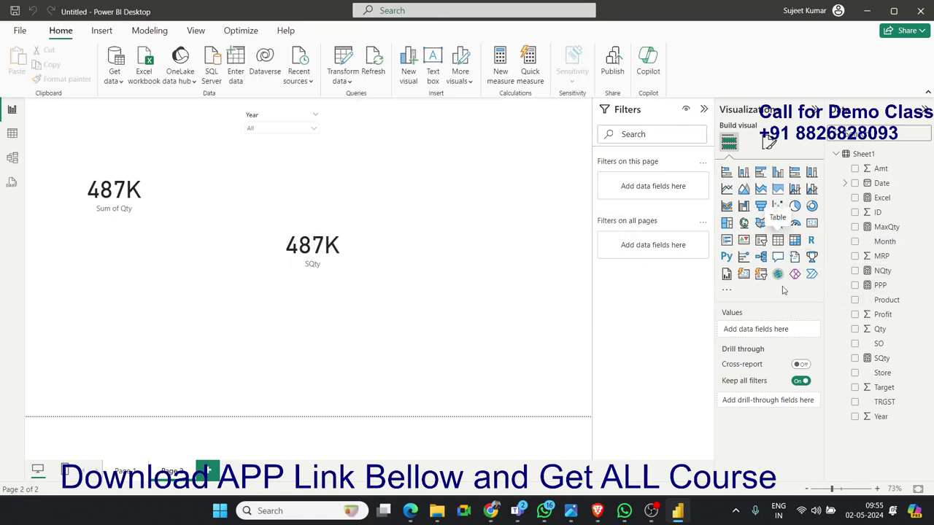
Add a card showing NQty, resized and placed right of centre.
click(811, 223)
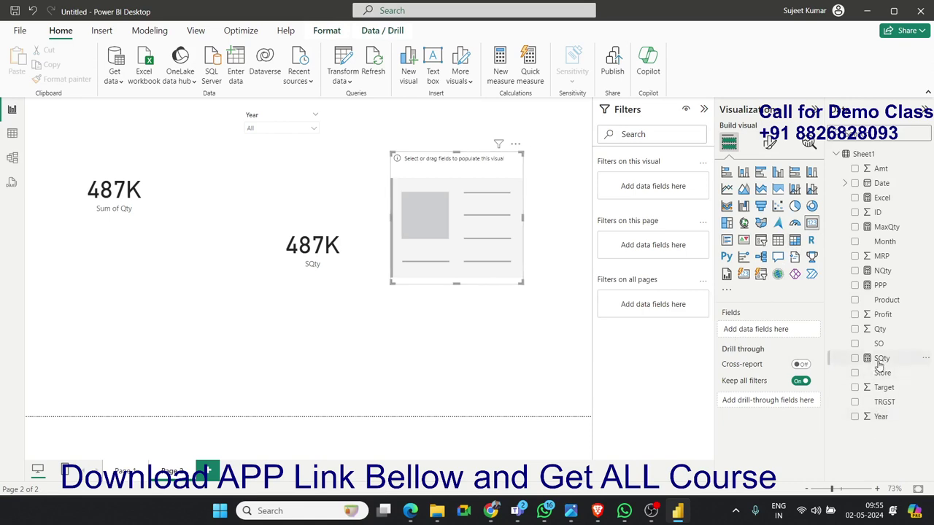
drag(883, 271, 437, 252)
drag(516, 283, 513, 217)
click(155, 350)
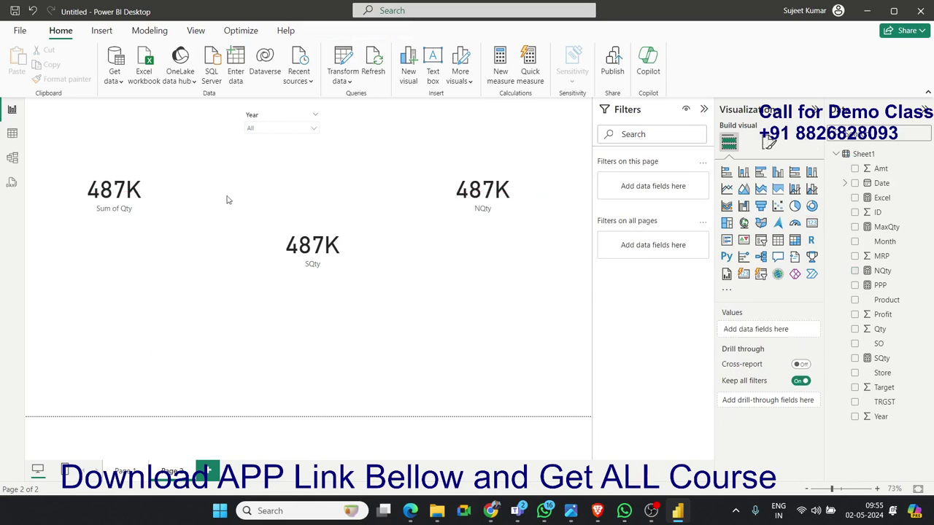
Switch the Year slicer through 2020–2023 to check that NQty follows it, then clear it back to All.
click(255, 129)
click(253, 142)
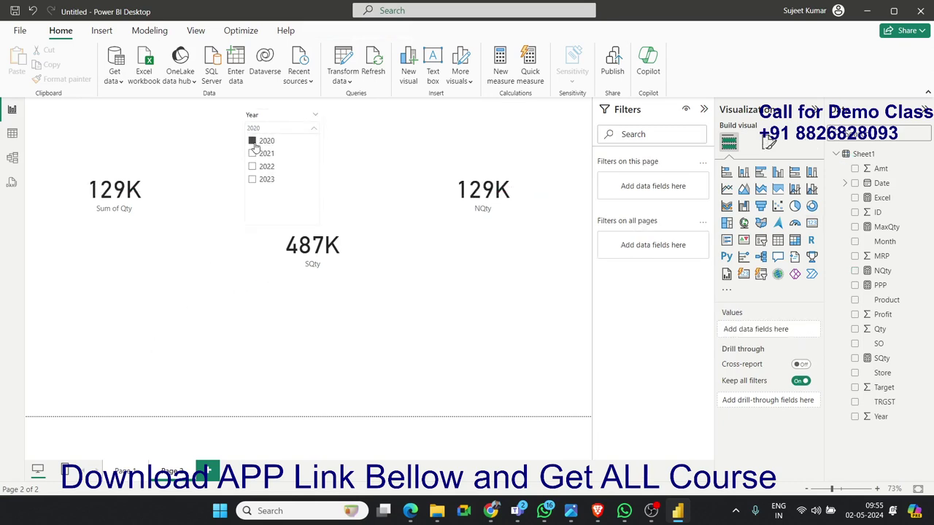
click(253, 154)
click(256, 166)
click(255, 179)
click(256, 167)
click(261, 154)
click(257, 140)
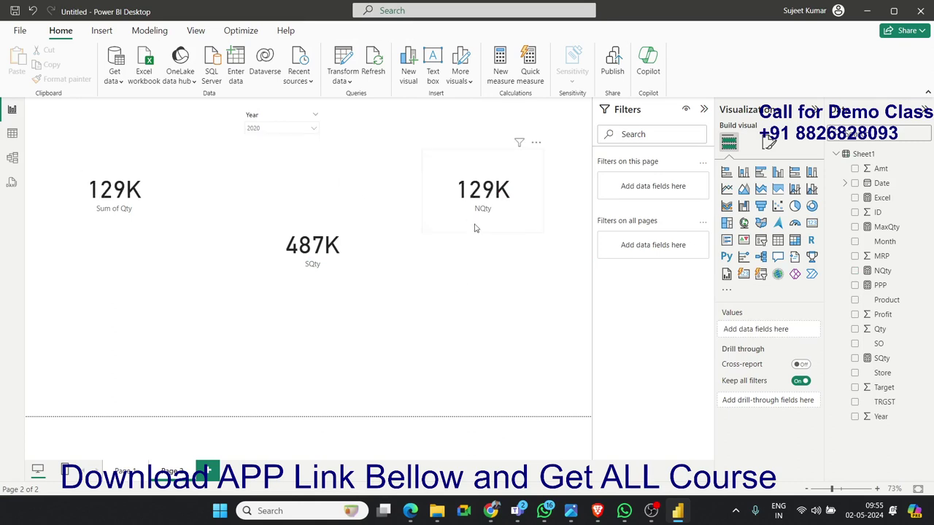
click(299, 137)
click(310, 132)
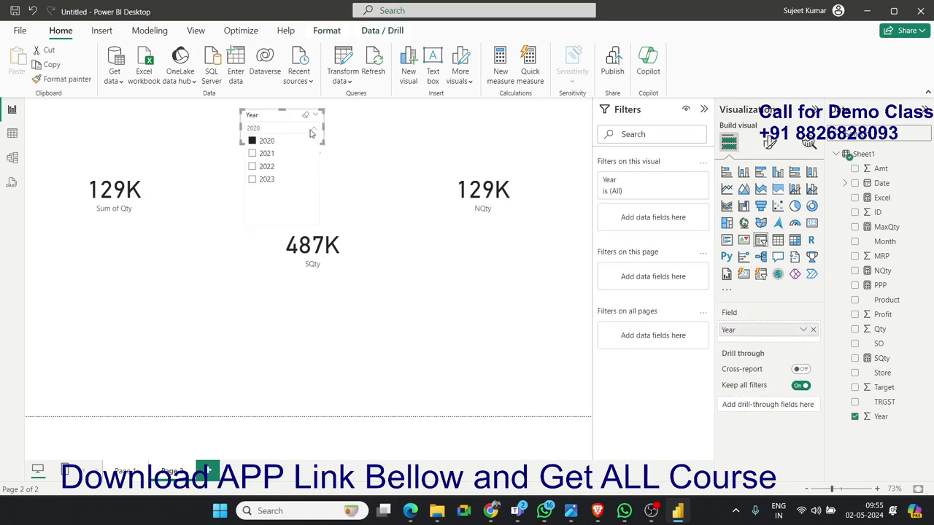
click(267, 141)
click(423, 271)
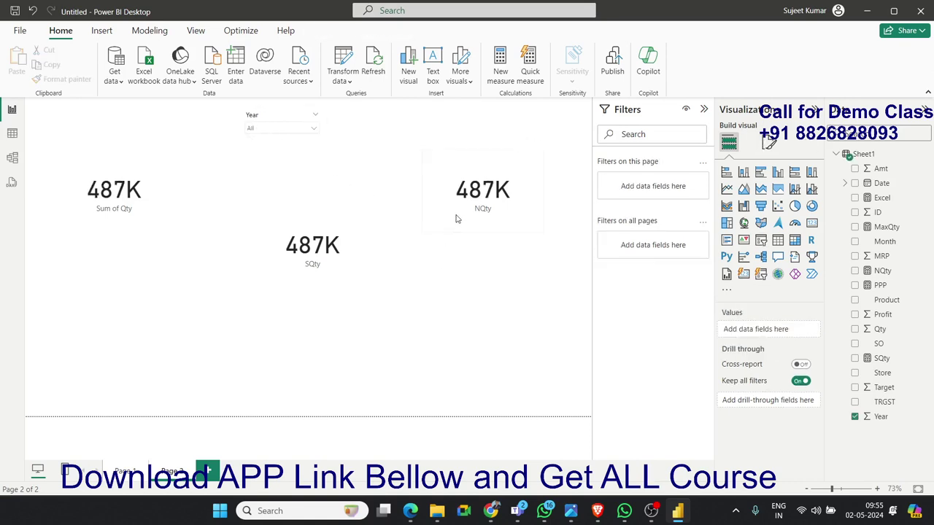
click(457, 217)
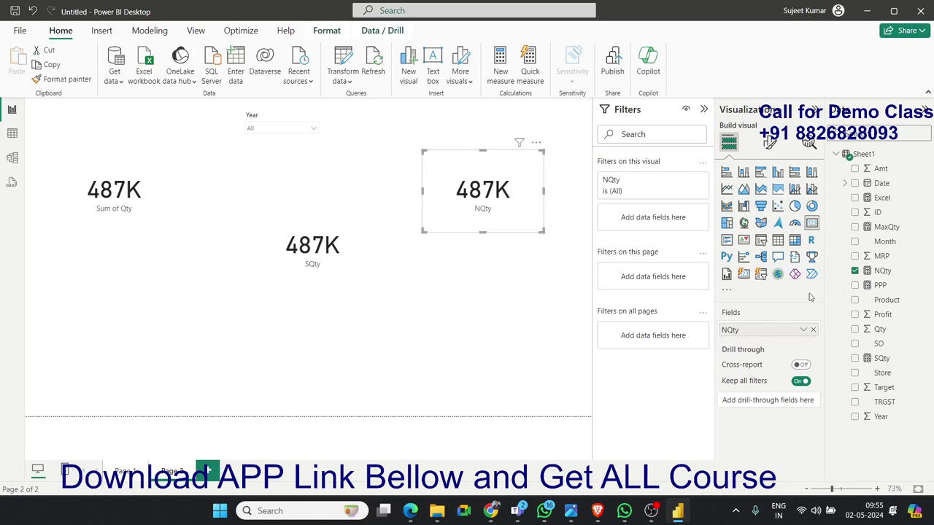
Change NQty to CALCULATE(SUM(Sheet1[Qty]),Sheet1[Product]="Excel"), dropping its card to 72K.
click(882, 271)
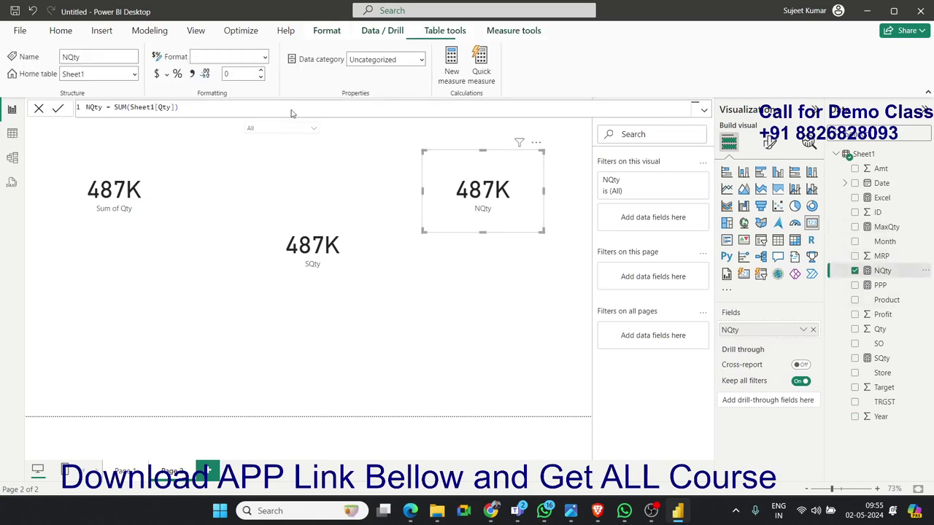
double_click(114, 107)
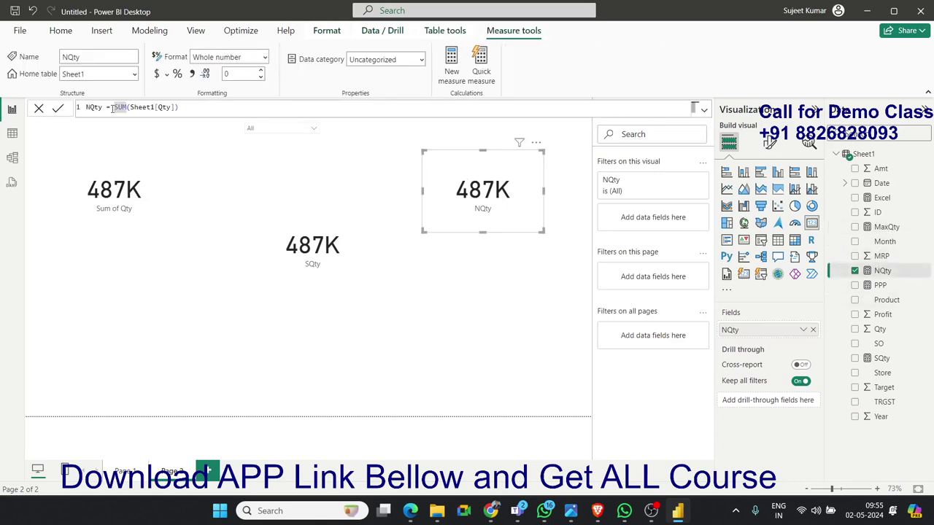
text(cal)
key(Tab)
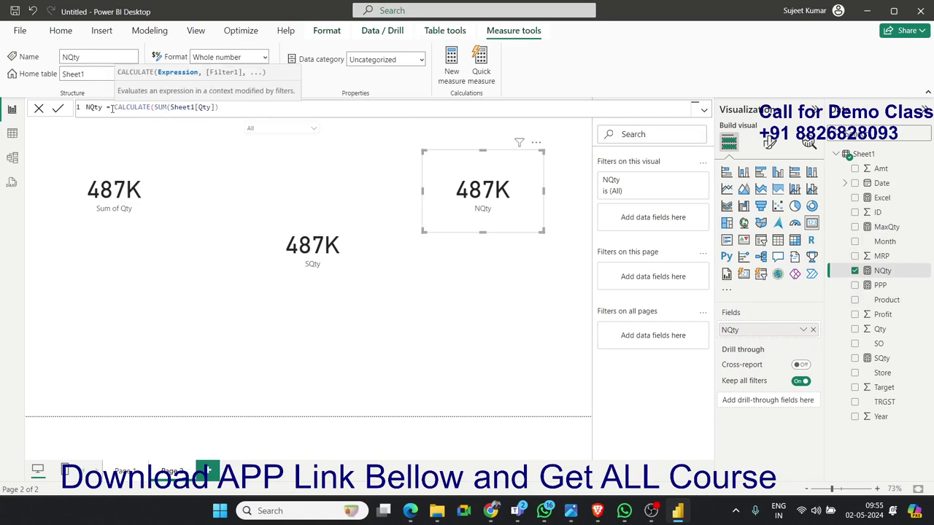
click(241, 109)
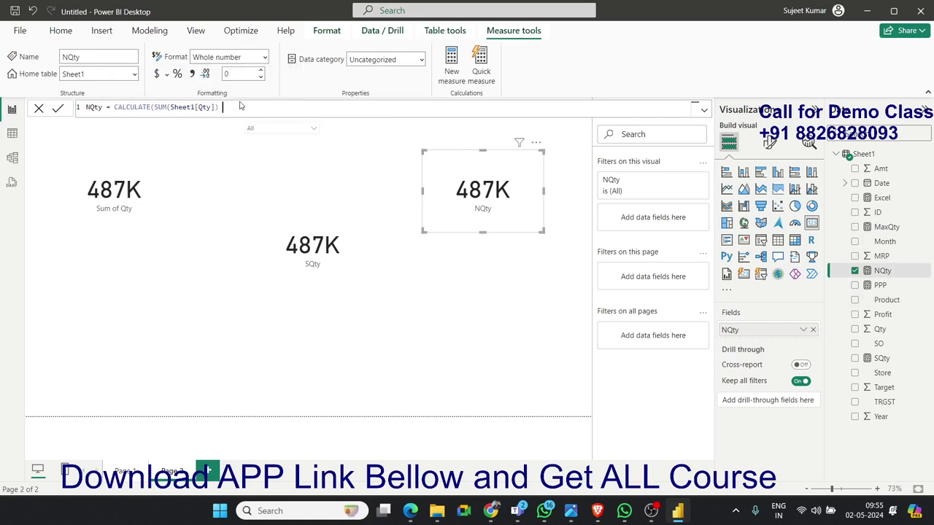
text(,p)
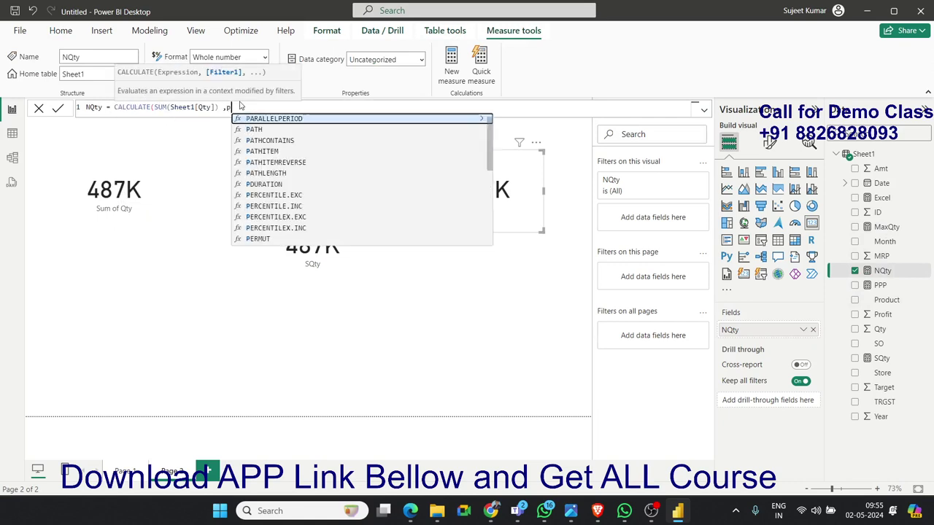
text(ro)
key(Tab)
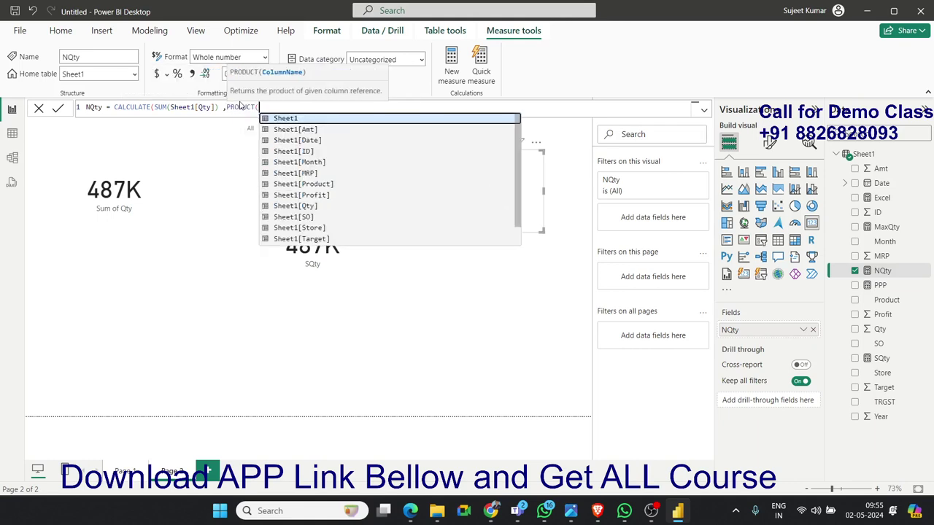
key(BackSpace)
key(BackSpace)
key(Down)
key(Down)
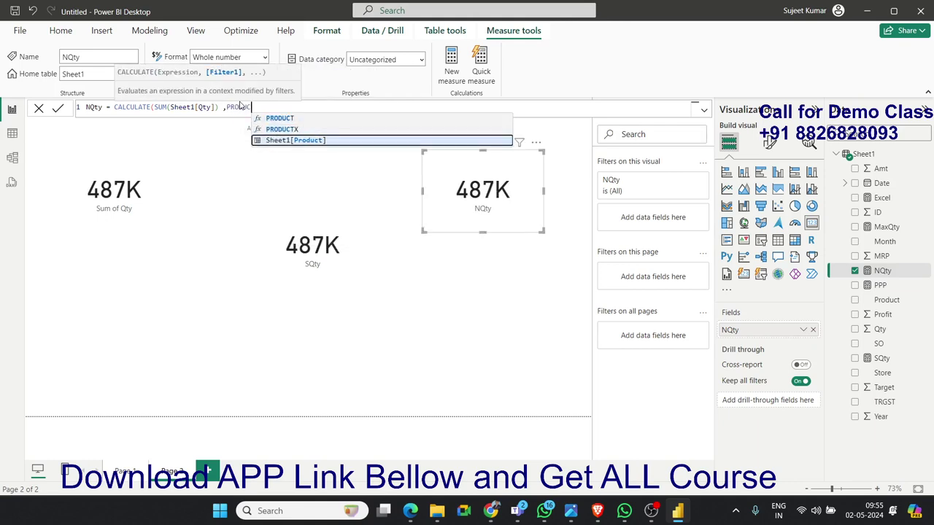
key(Tab)
text(=)
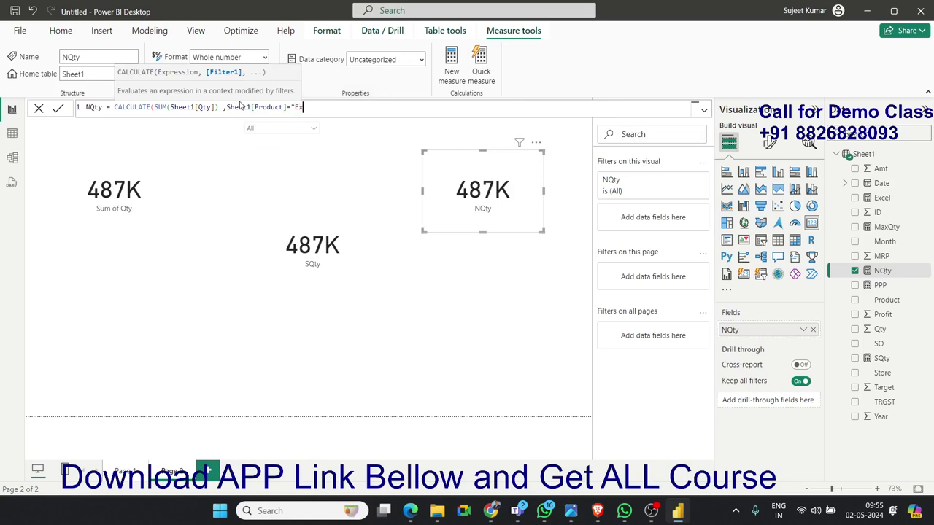
text("))
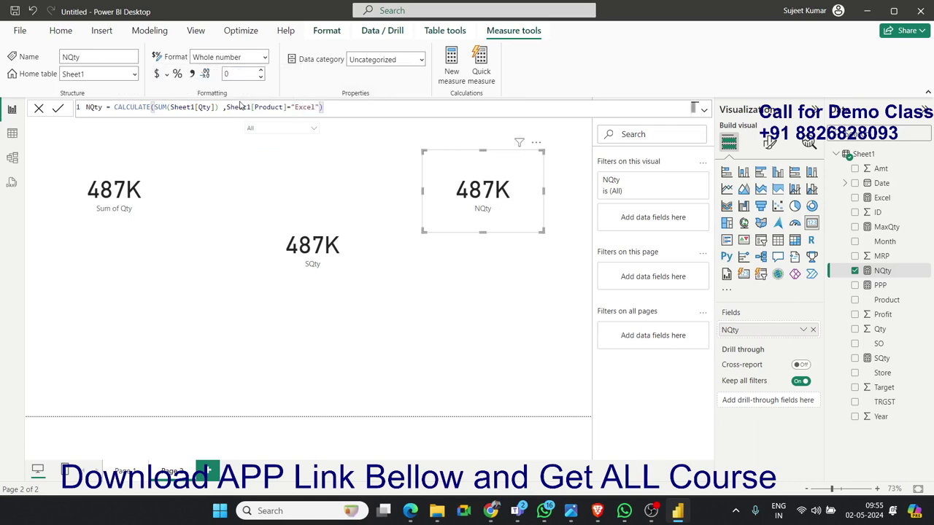
key(Return)
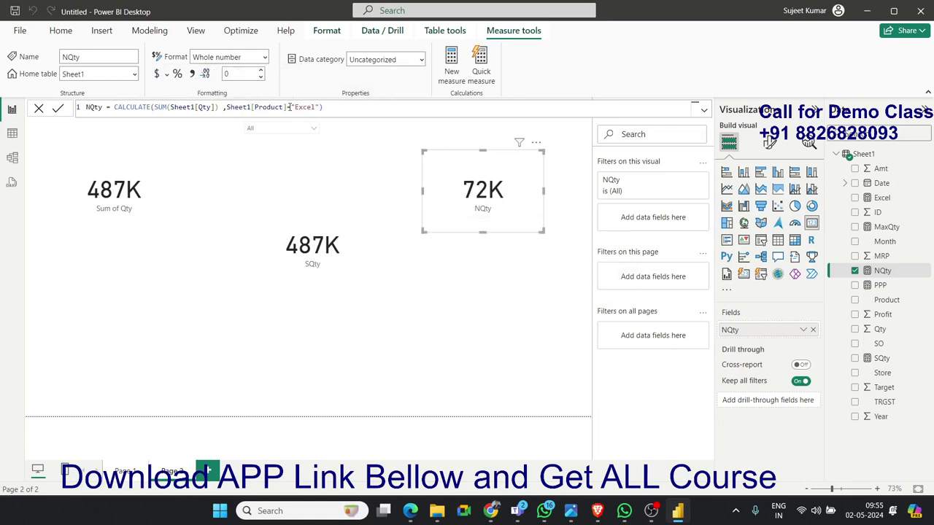
Filter the Year slicer to 2020, leaving SQty at 487K, and show SQty's REMOVEFILTERS formula.
click(186, 274)
click(257, 129)
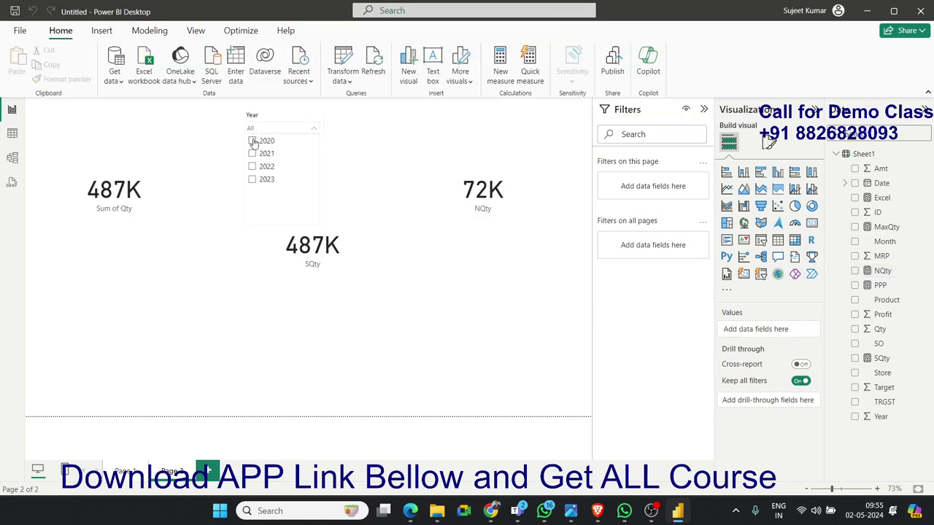
click(252, 141)
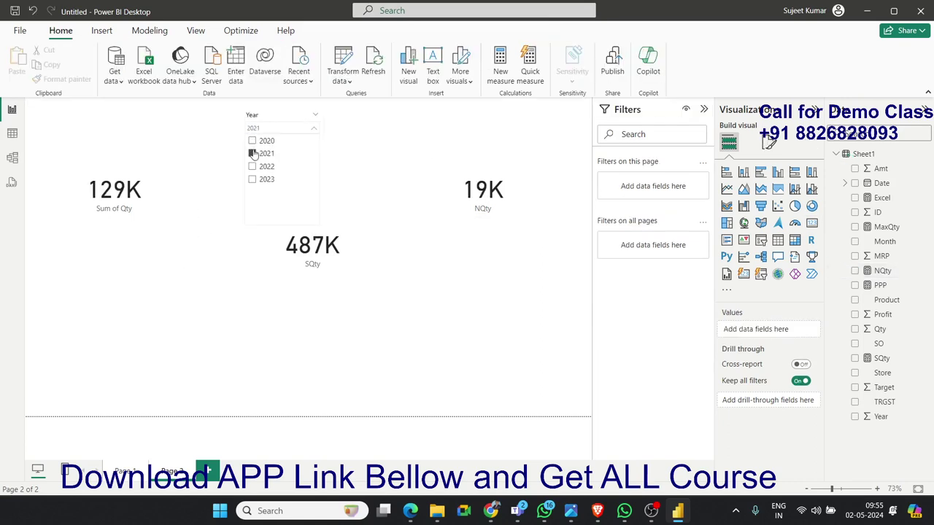
click(253, 179)
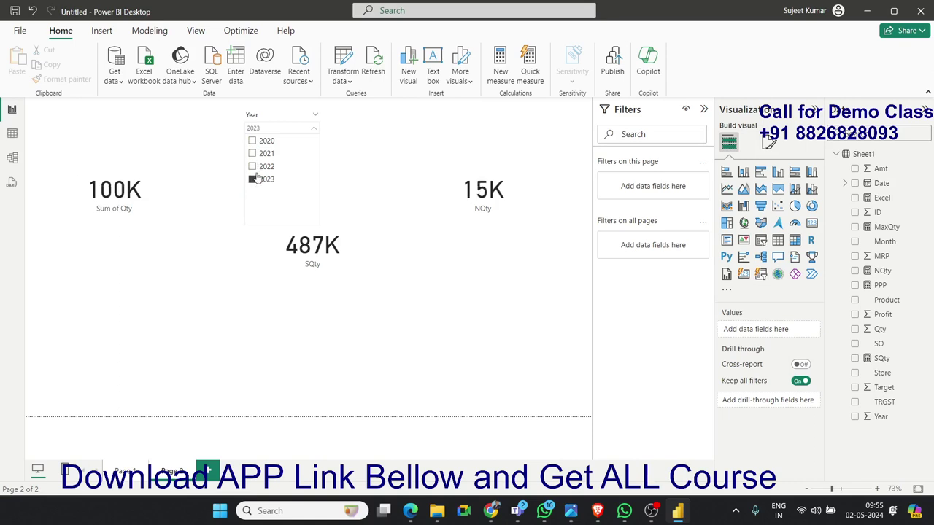
click(253, 141)
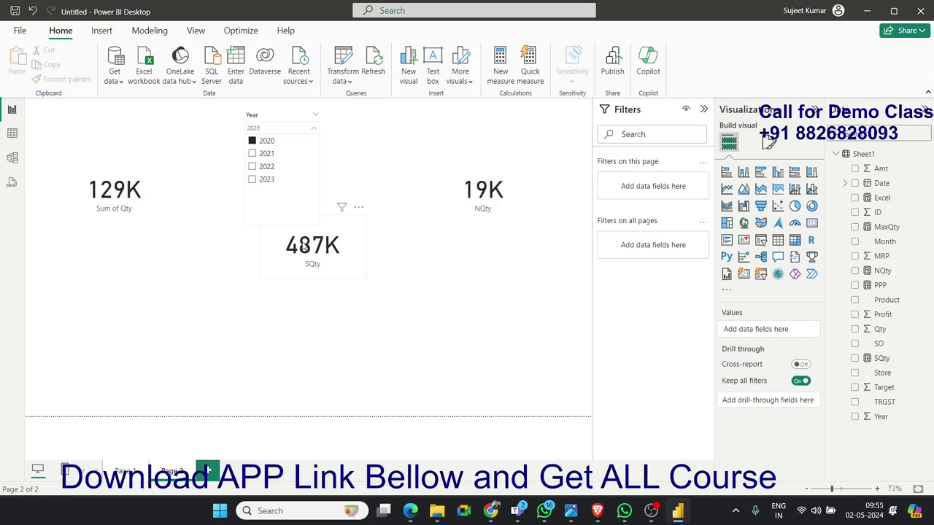
click(215, 222)
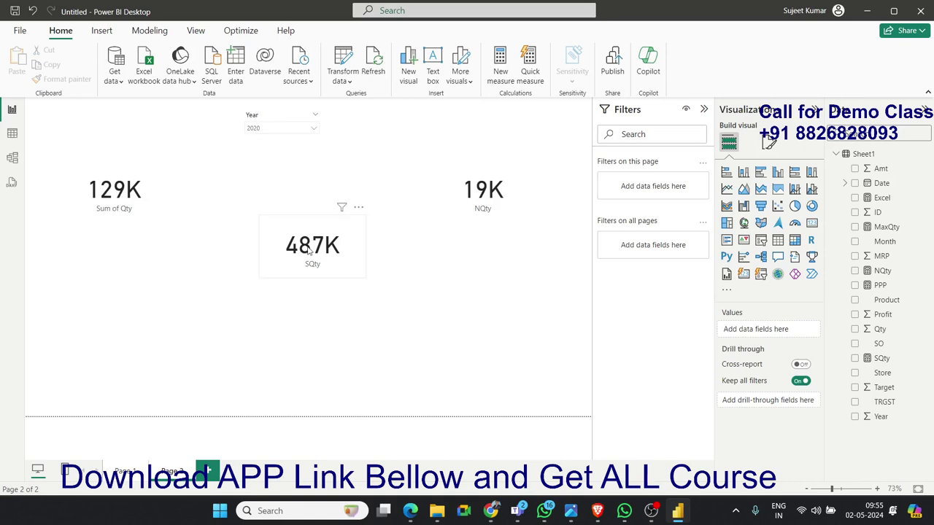
click(321, 249)
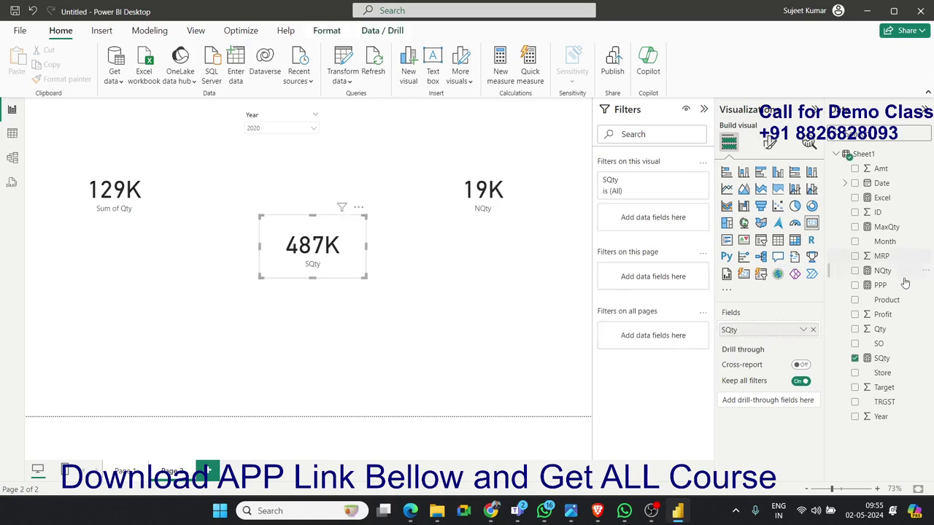
click(881, 360)
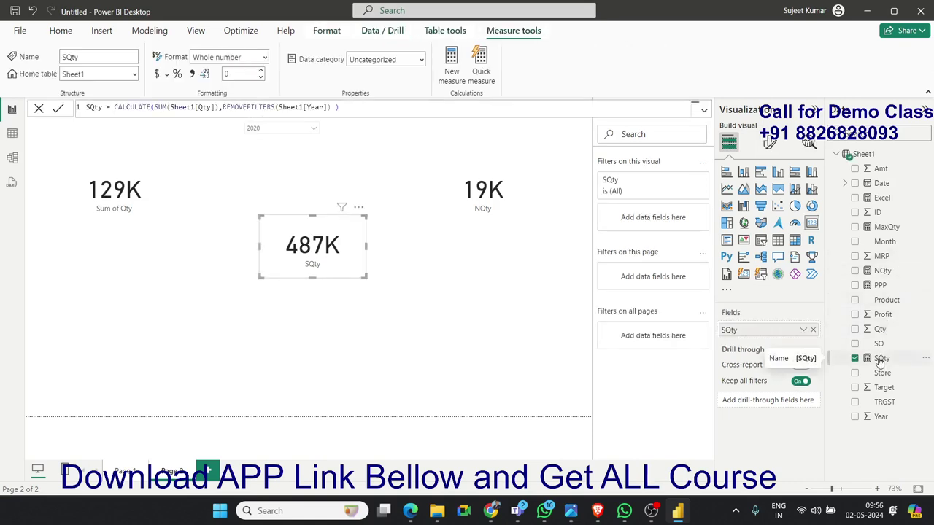
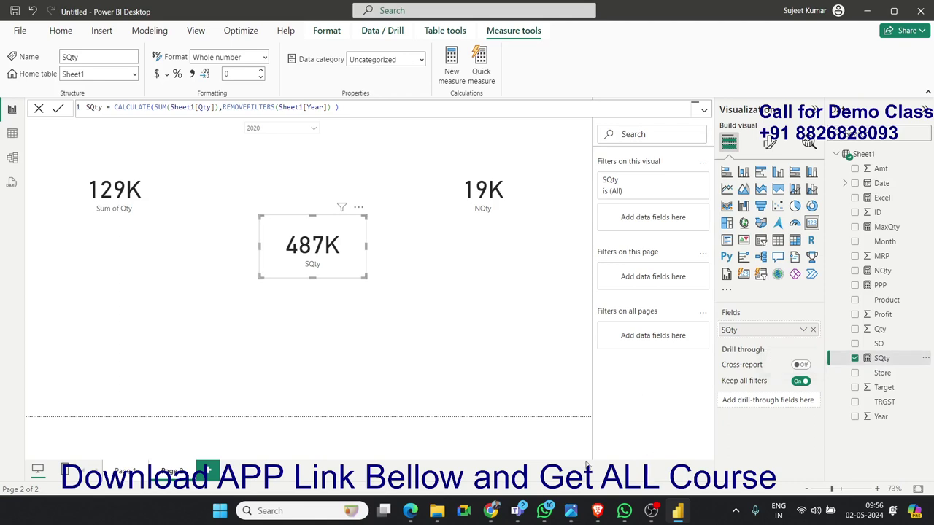
Add an enlarged clustered column chart with Product on the x-axis and SQty as values.
click(424, 377)
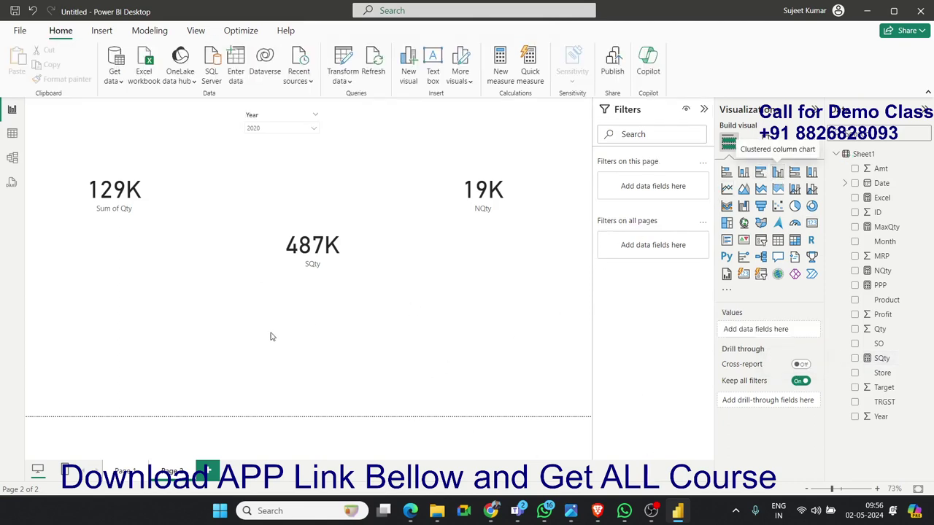
mouse_move(270, 336)
mouse_down()
mouse_move(169, 354)
mouse_move(296, 401)
mouse_up()
drag(182, 321, 141, 290)
drag(256, 370, 269, 398)
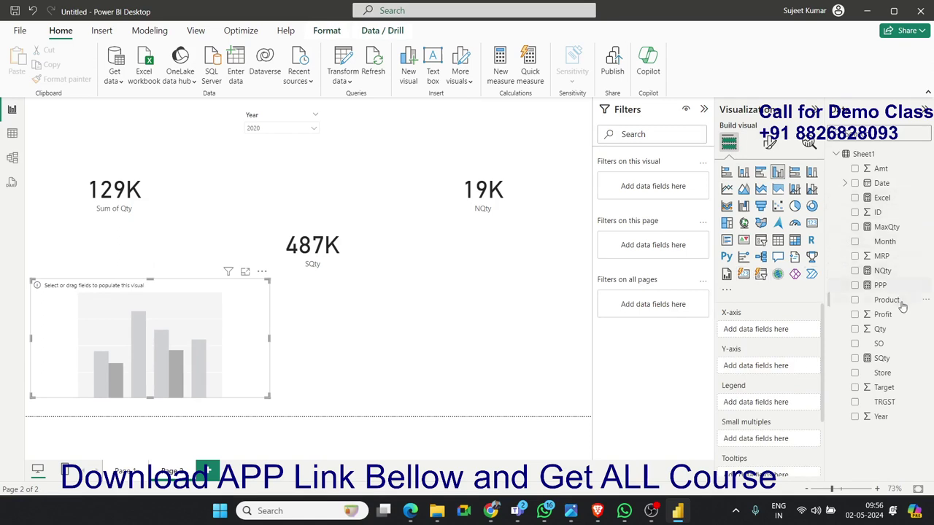
drag(898, 300, 241, 365)
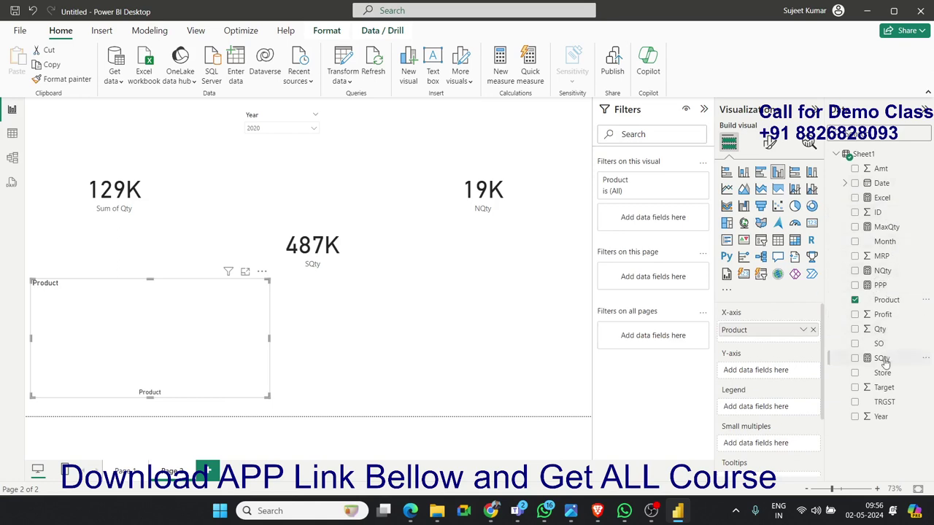
mouse_move(884, 358)
mouse_down()
mouse_move(216, 369)
mouse_move(304, 397)
mouse_up()
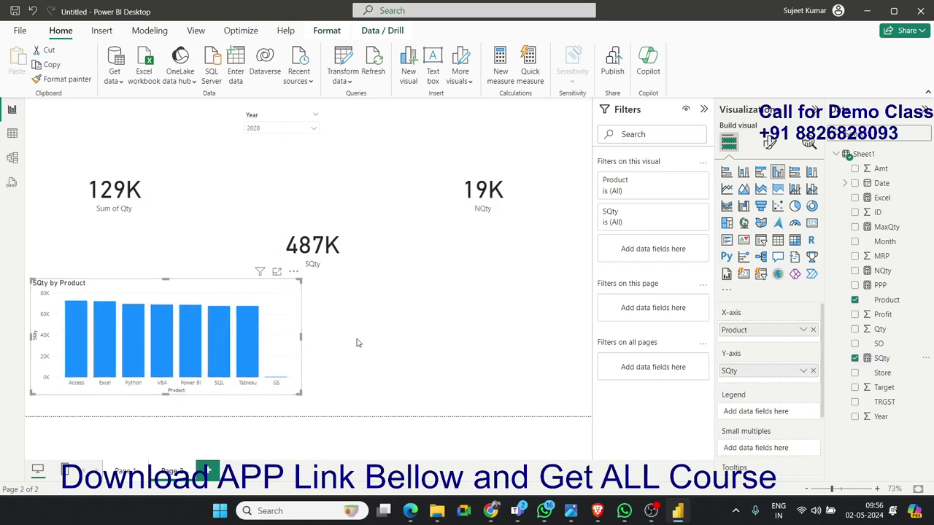
click(326, 132)
Try the Year slicer on 2021, 2022 and 2023 to compare the card values.
click(313, 127)
click(266, 153)
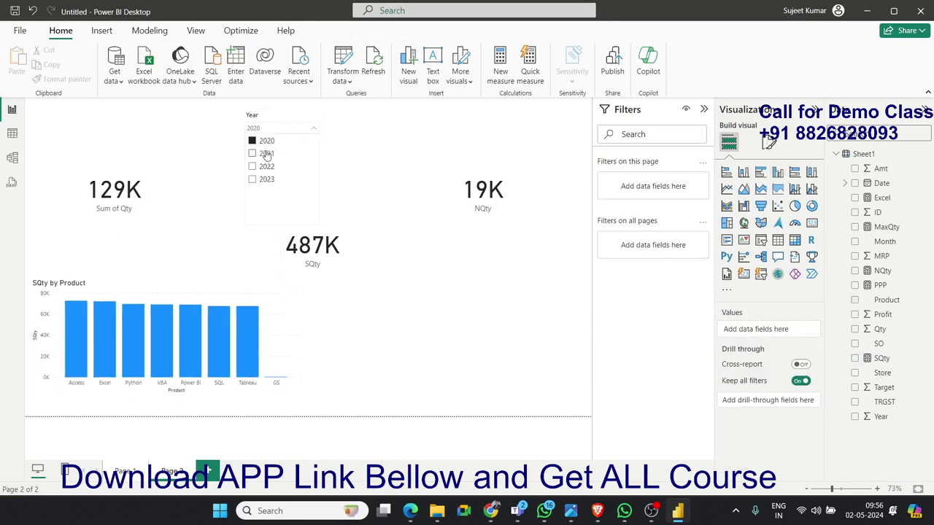
click(266, 166)
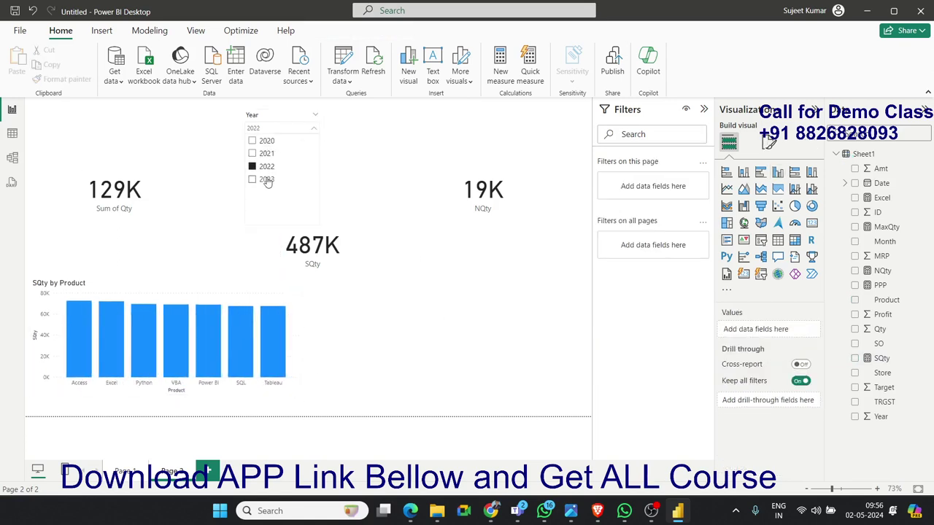
click(267, 180)
click(266, 166)
click(267, 153)
click(265, 153)
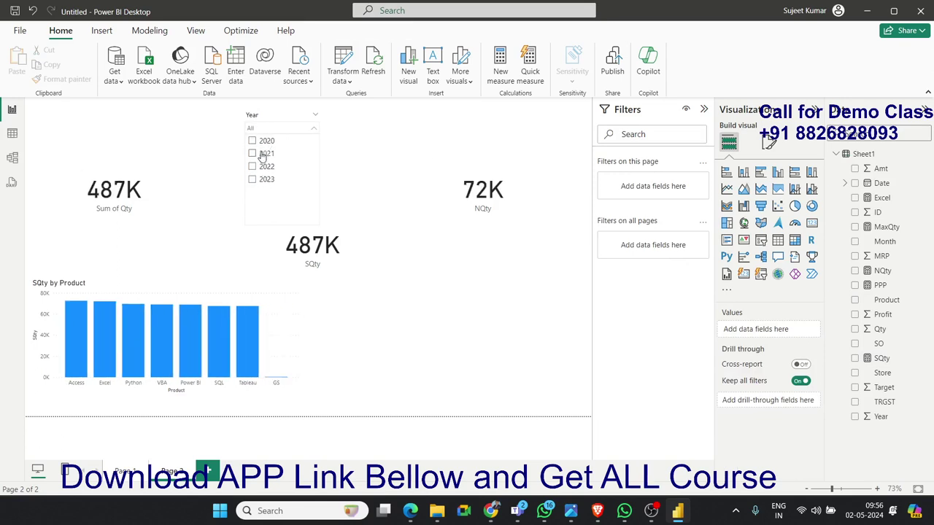
click(265, 153)
click(266, 166)
click(325, 265)
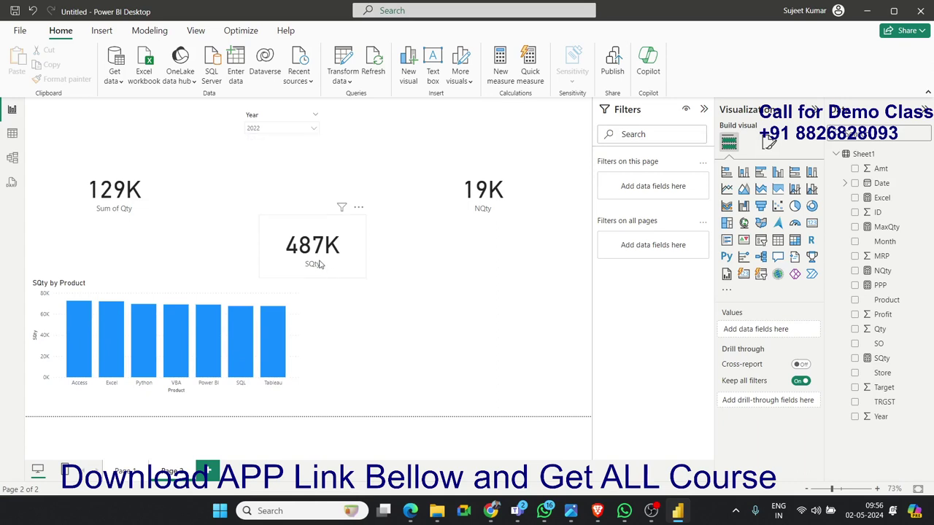
click(315, 265)
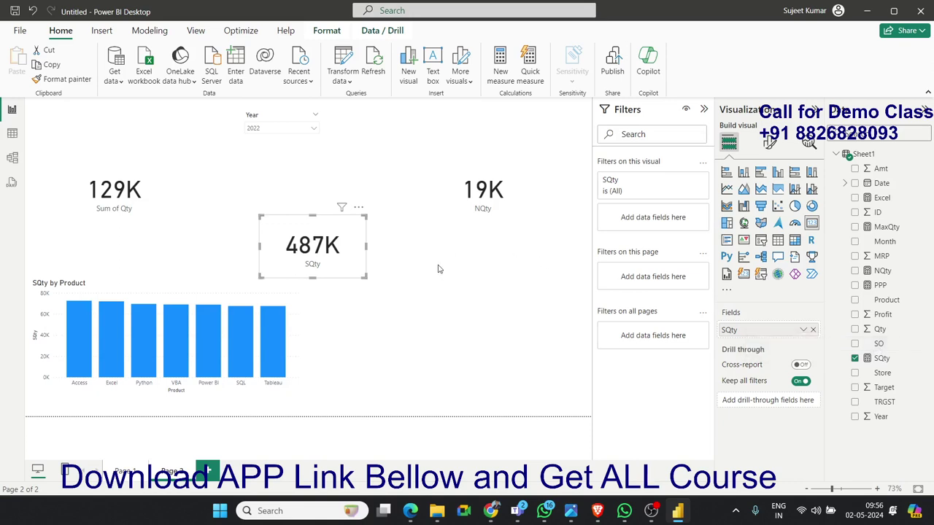
Step the Year slicer through 2020 to 2023, leaving it on 2023 with SQty at 487K.
click(277, 131)
click(269, 141)
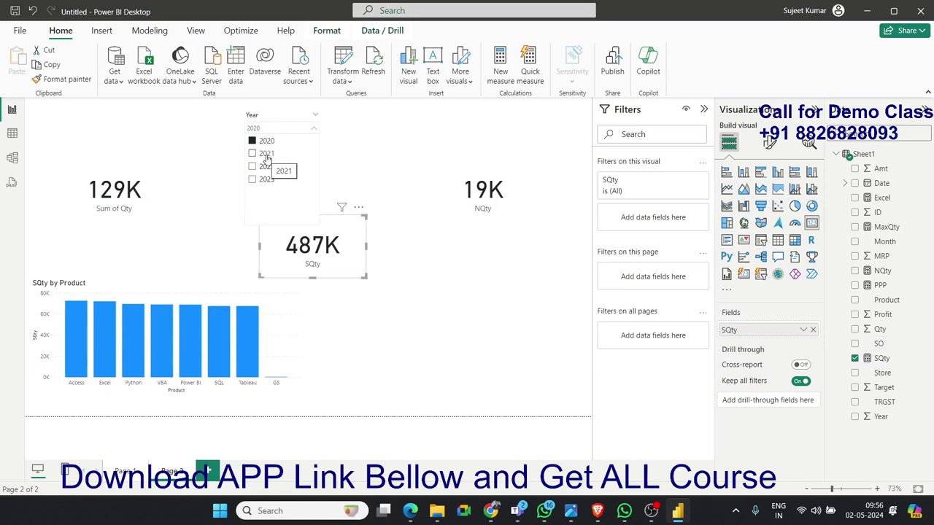
click(267, 154)
click(264, 167)
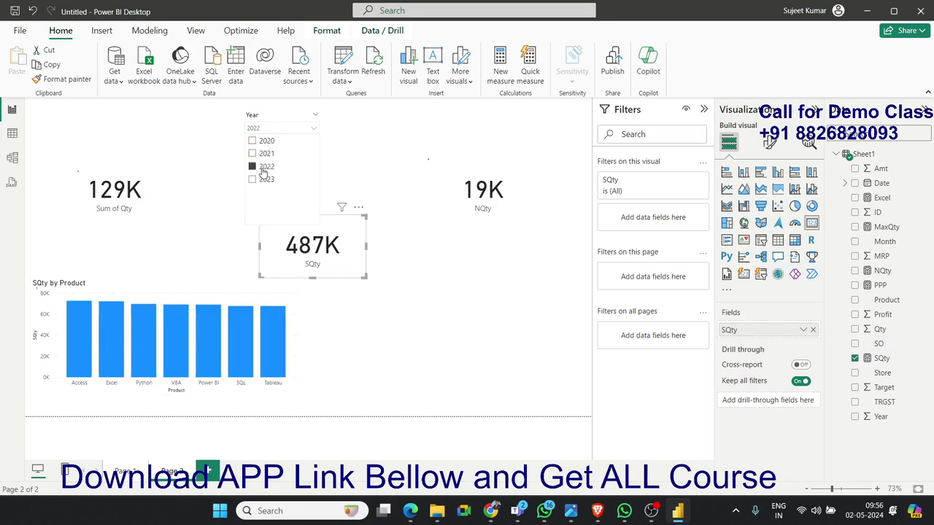
click(262, 180)
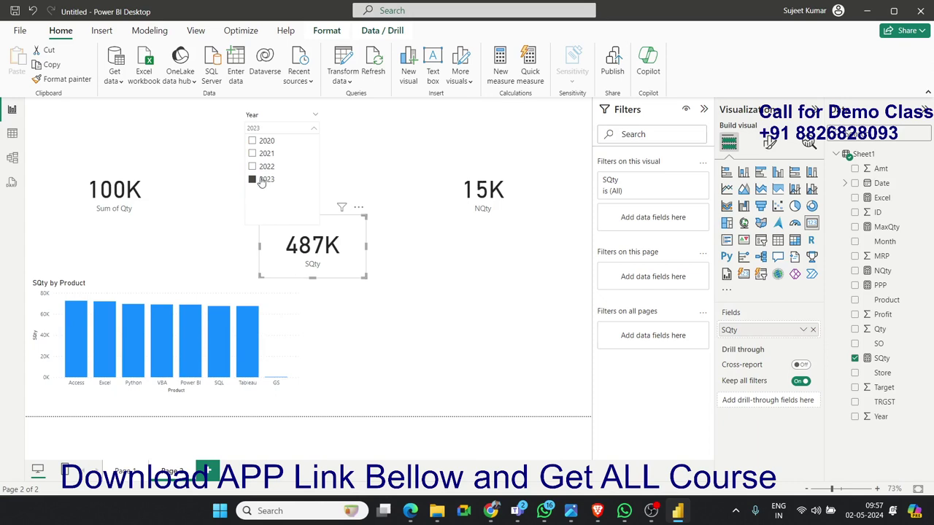
click(264, 167)
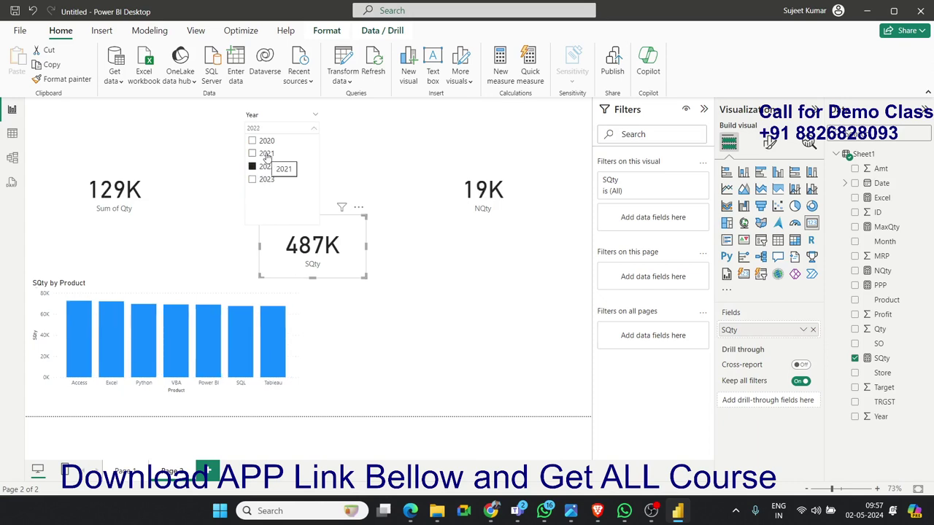
click(265, 142)
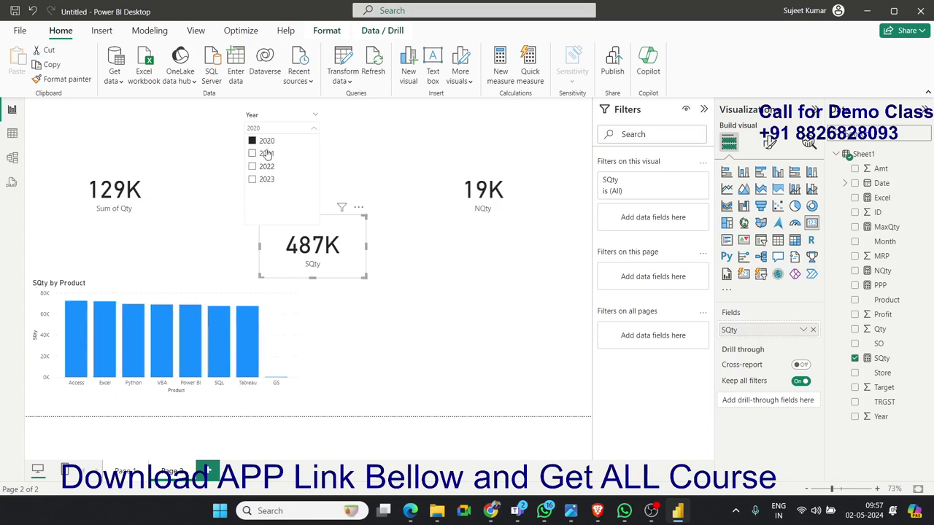
click(266, 154)
click(264, 167)
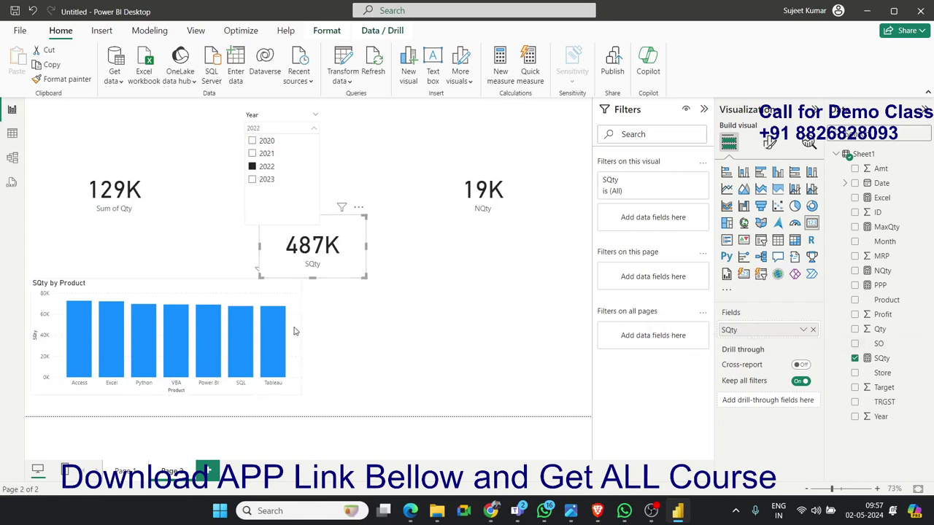
click(265, 180)
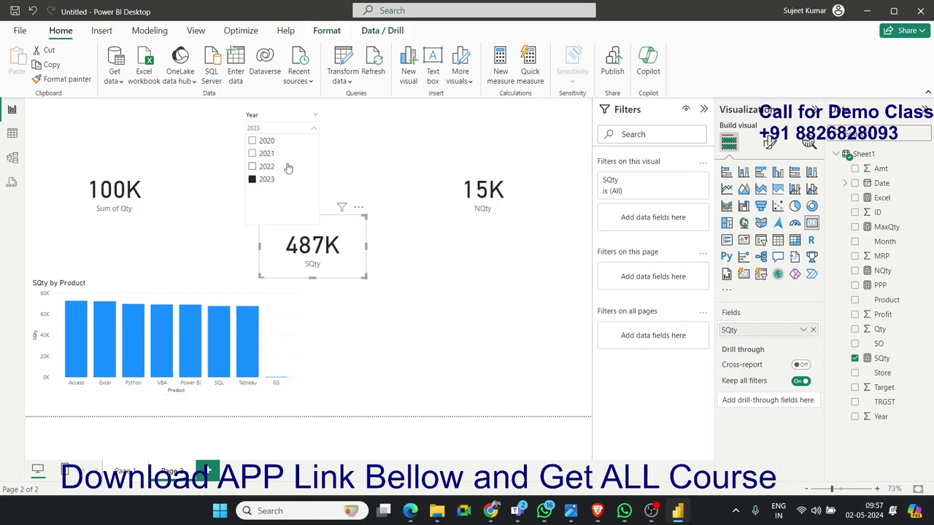
click(372, 137)
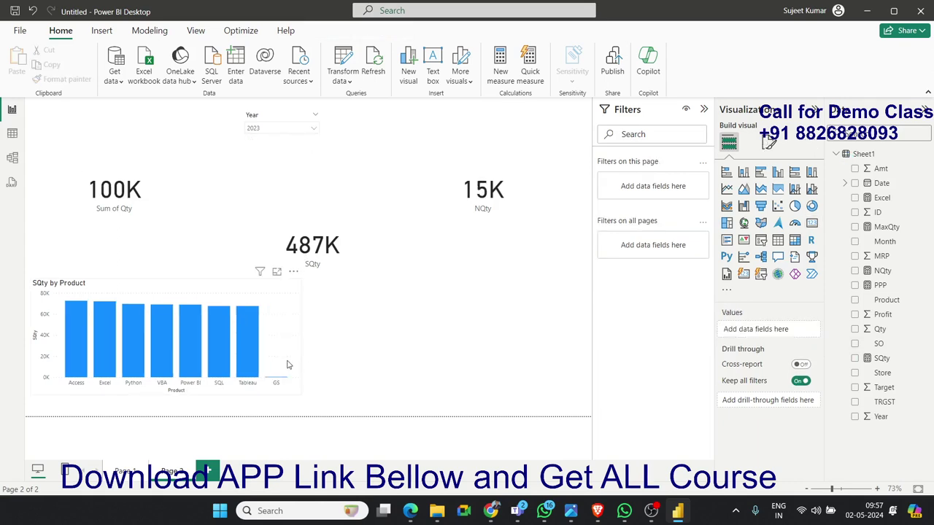
click(288, 365)
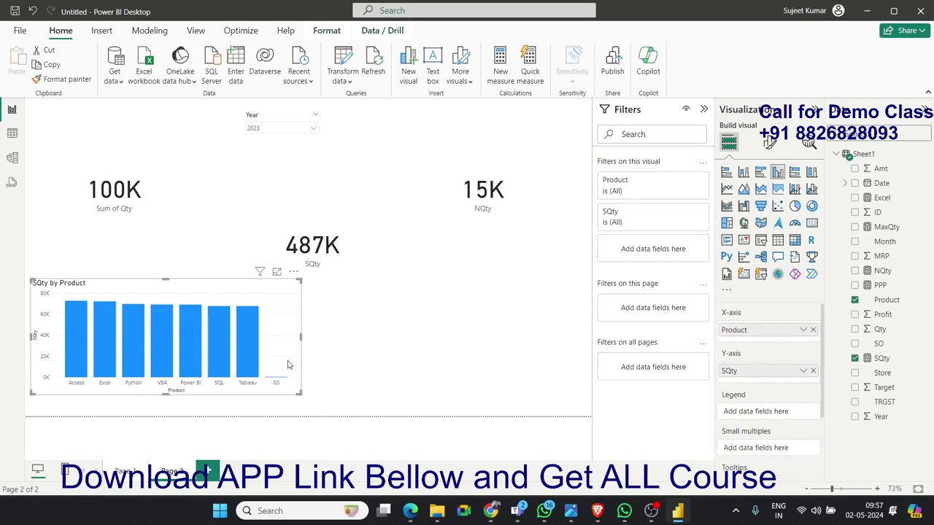
Replace the product chart with a widened pie chart of SQty with Year as legend.
key(Delete)
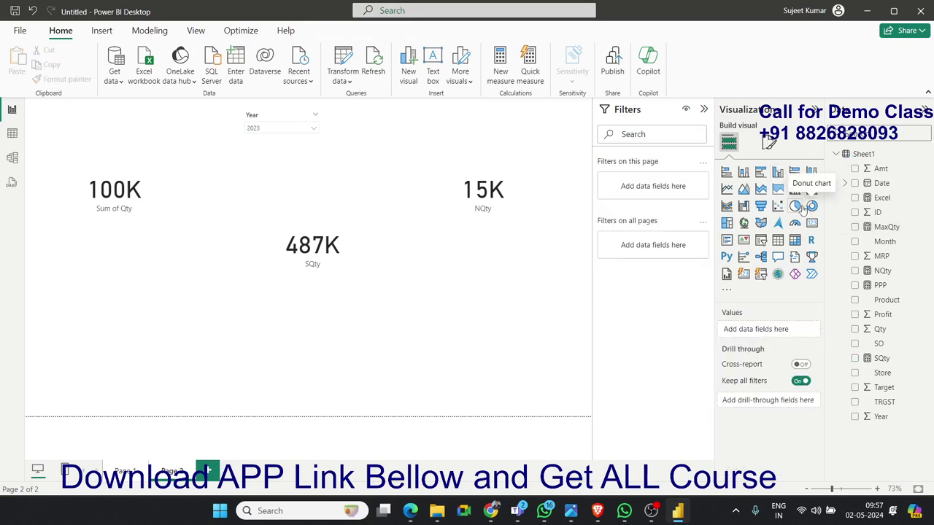
click(795, 206)
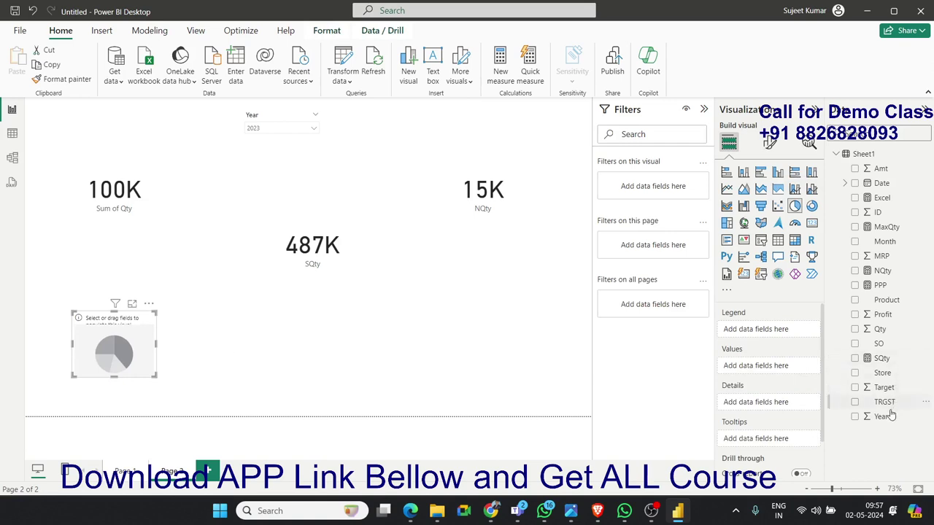
mouse_move(880, 417)
mouse_down()
mouse_move(619, 409)
mouse_move(113, 349)
mouse_up()
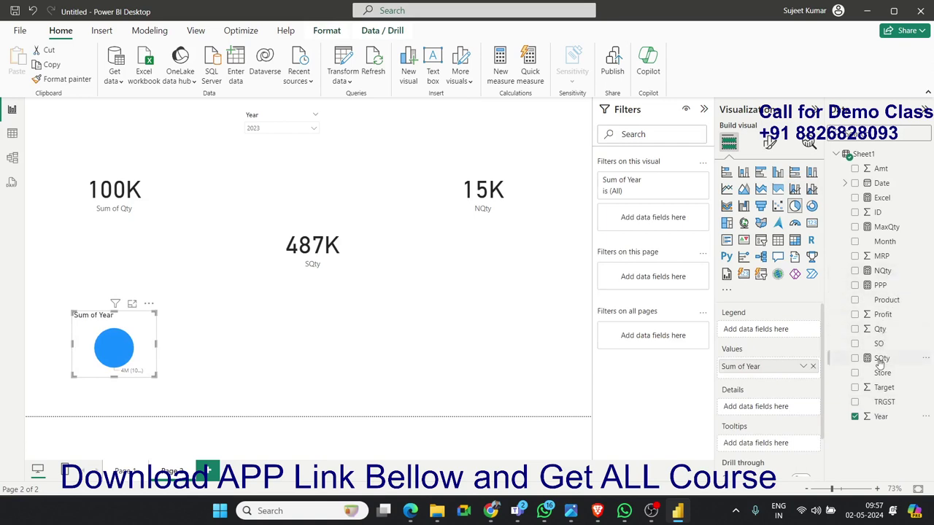
mouse_move(880, 359)
mouse_down()
mouse_move(299, 383)
mouse_move(135, 374)
mouse_move(242, 404)
mouse_up()
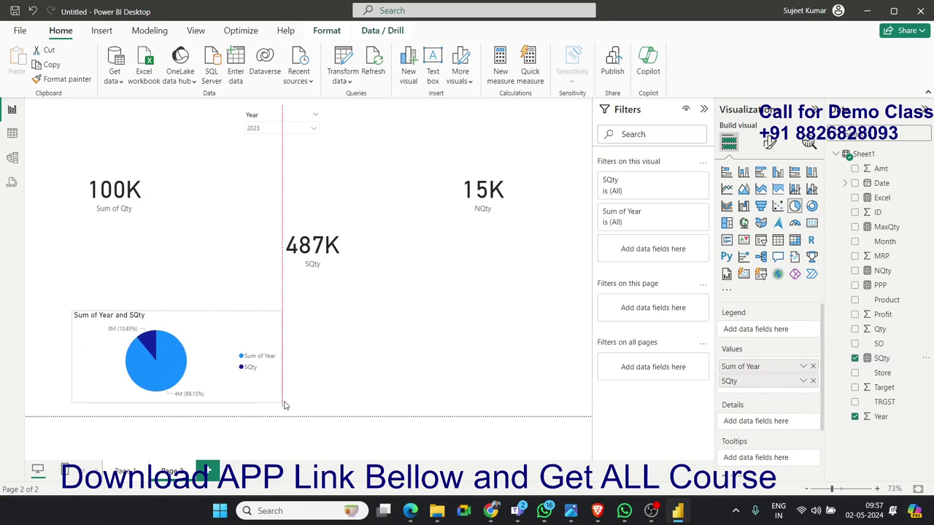
drag(283, 406, 283, 402)
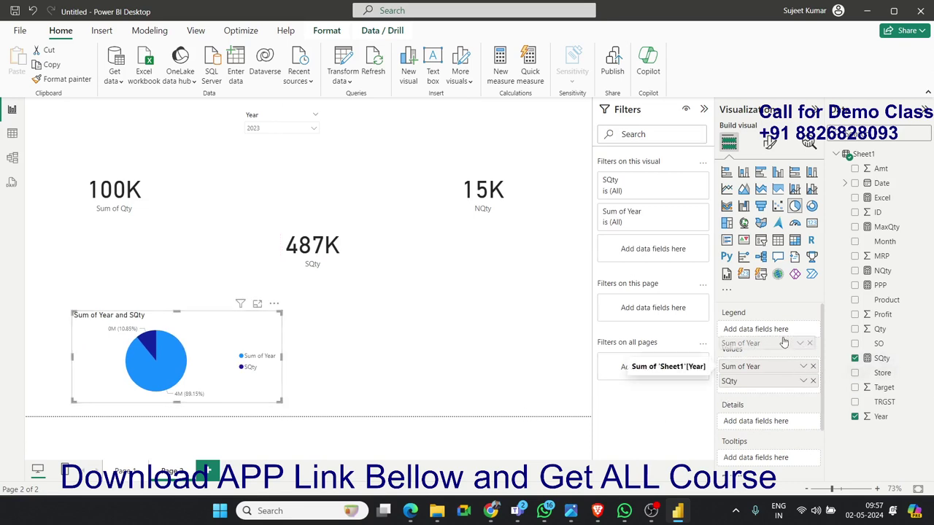
drag(800, 371, 781, 337)
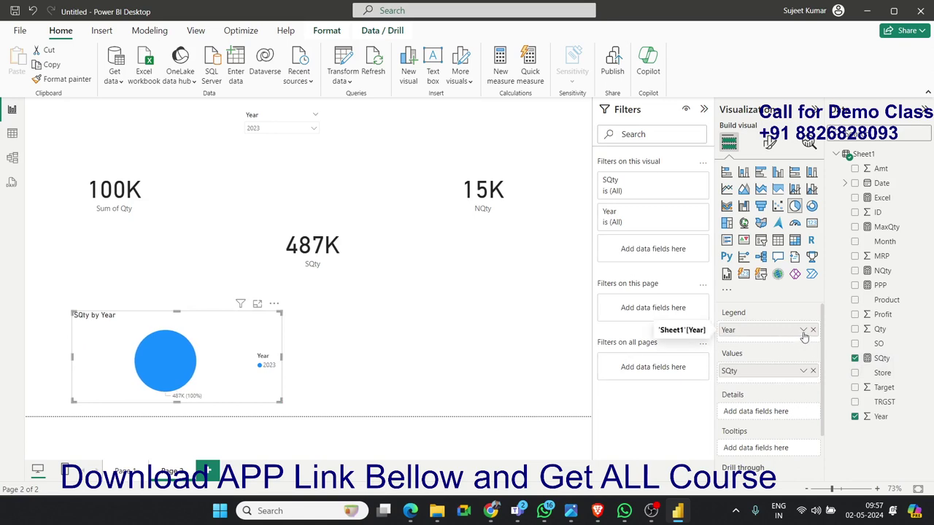
click(803, 332)
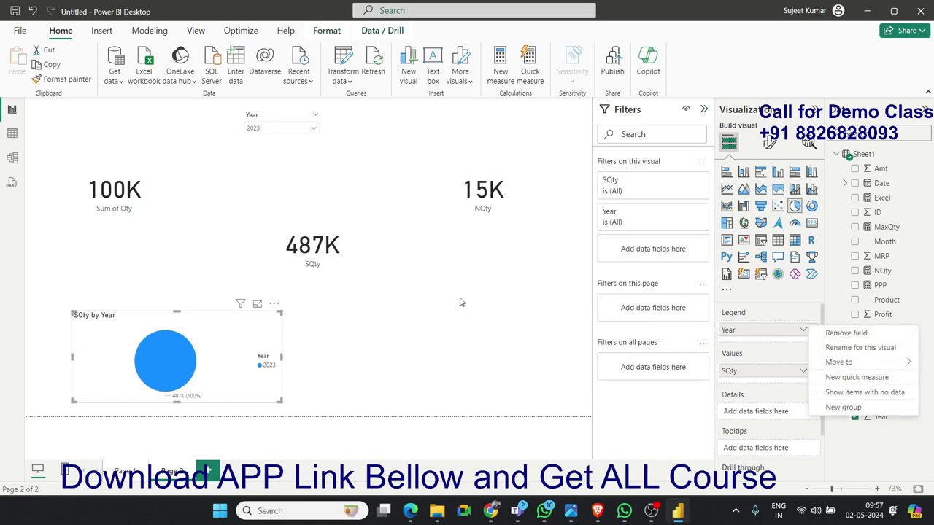
Set the Year slicer to 2022, giving Sum of Qty 129K and NQty 19K.
click(252, 122)
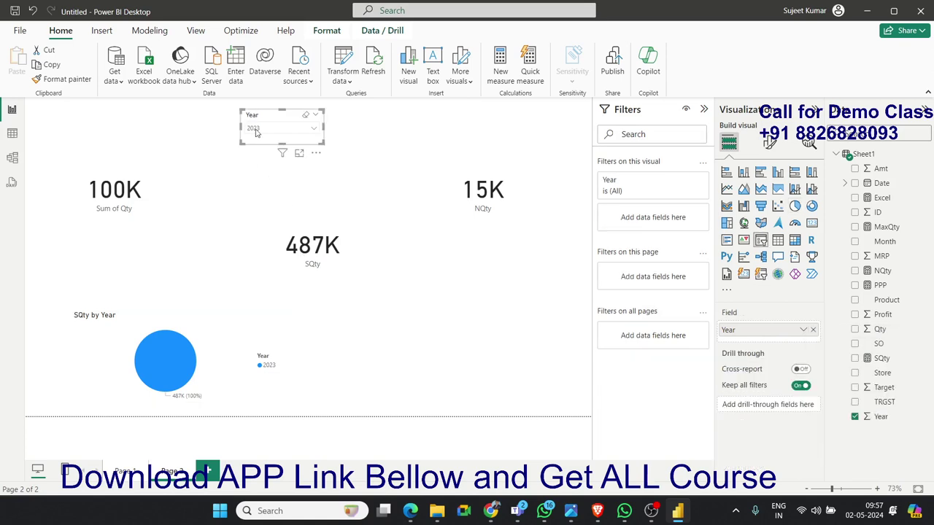
click(252, 129)
click(259, 154)
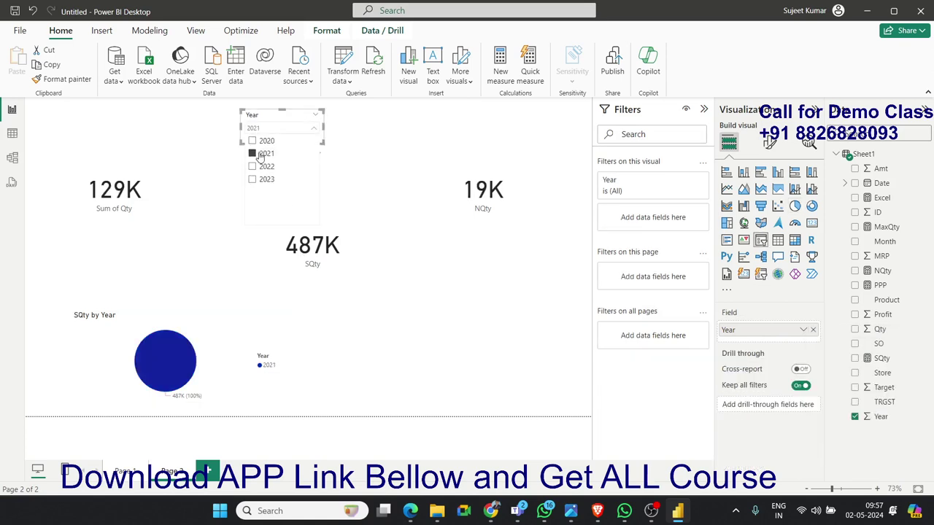
click(259, 167)
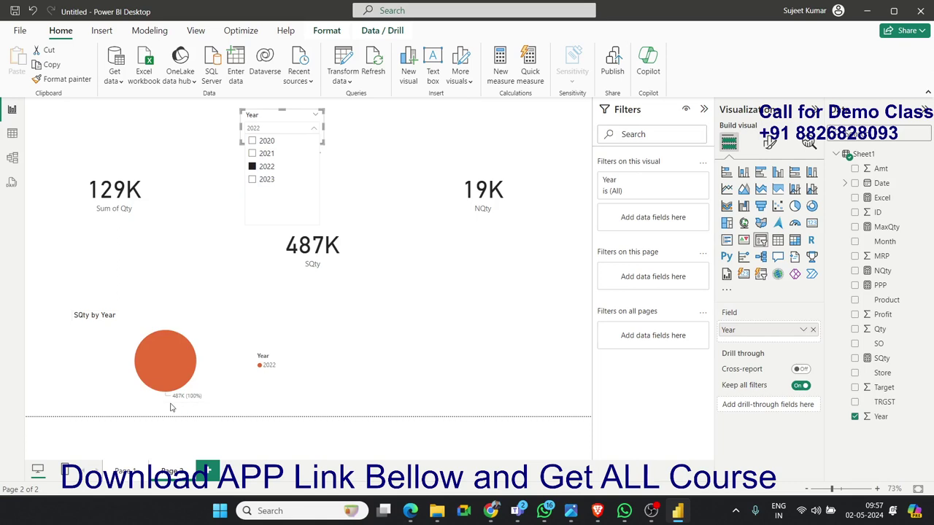
click(386, 359)
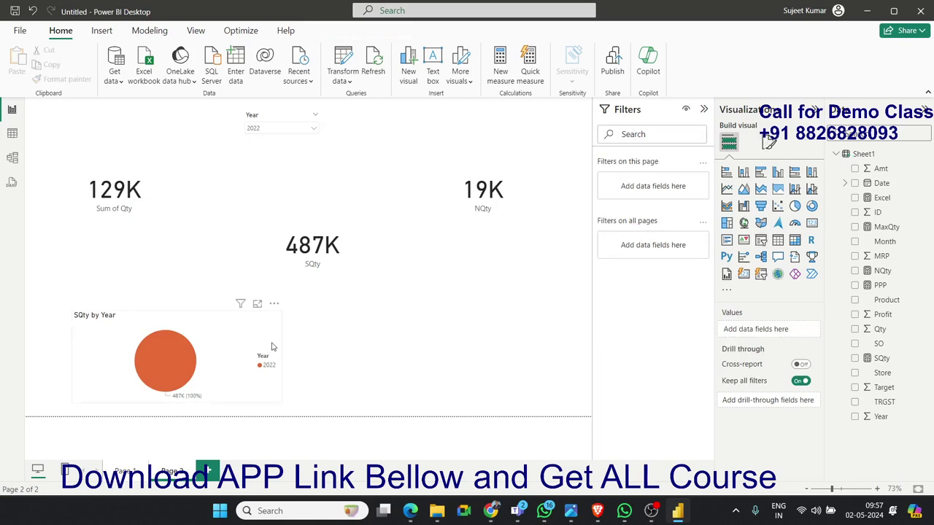
click(272, 347)
Delete the SQty by Year pie chart from the 2022-filtered page.
key(Delete)
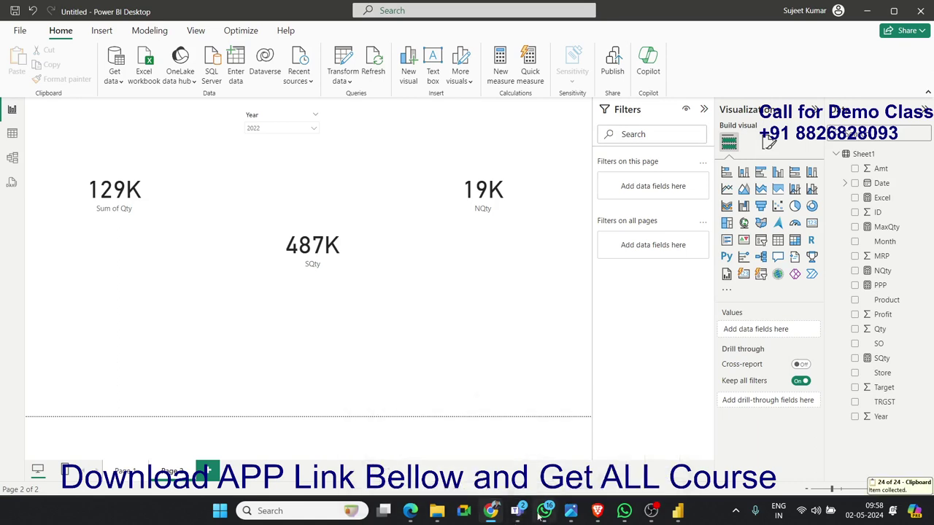
mouse_move(544, 511)
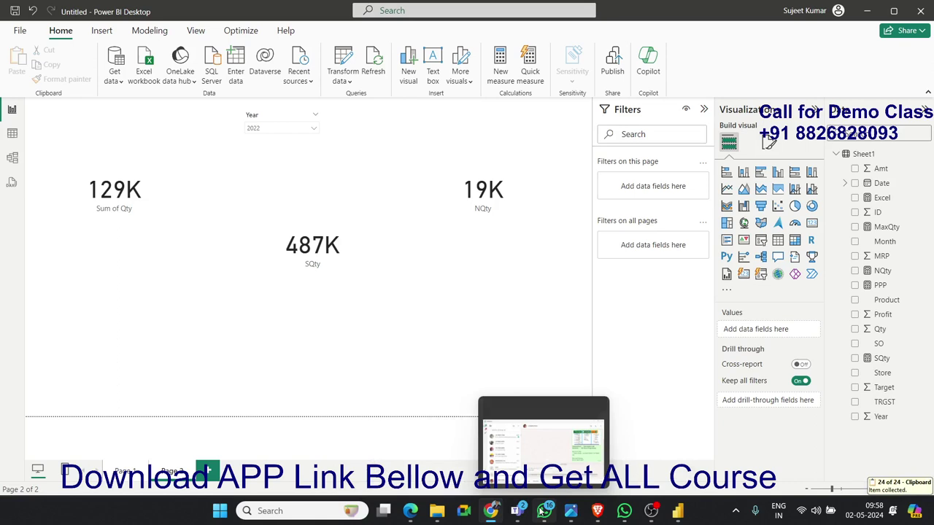
mouse_move(627, 515)
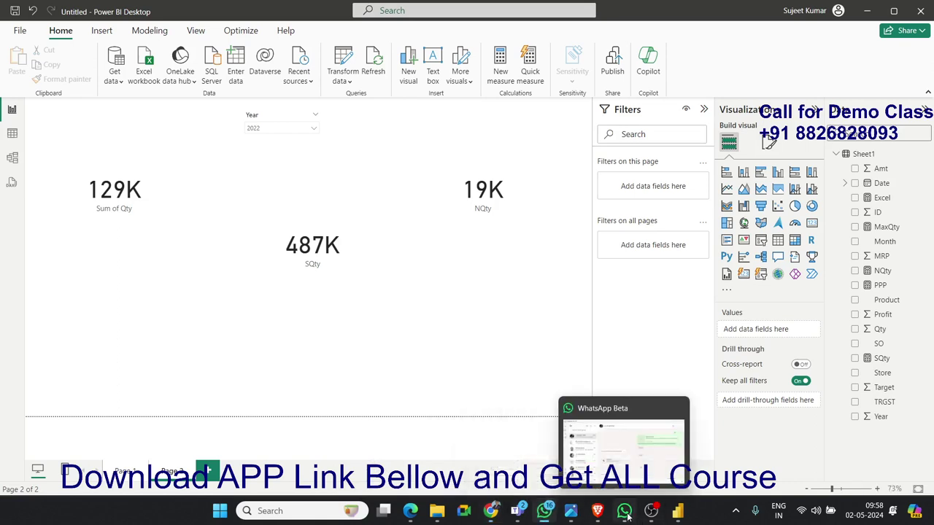